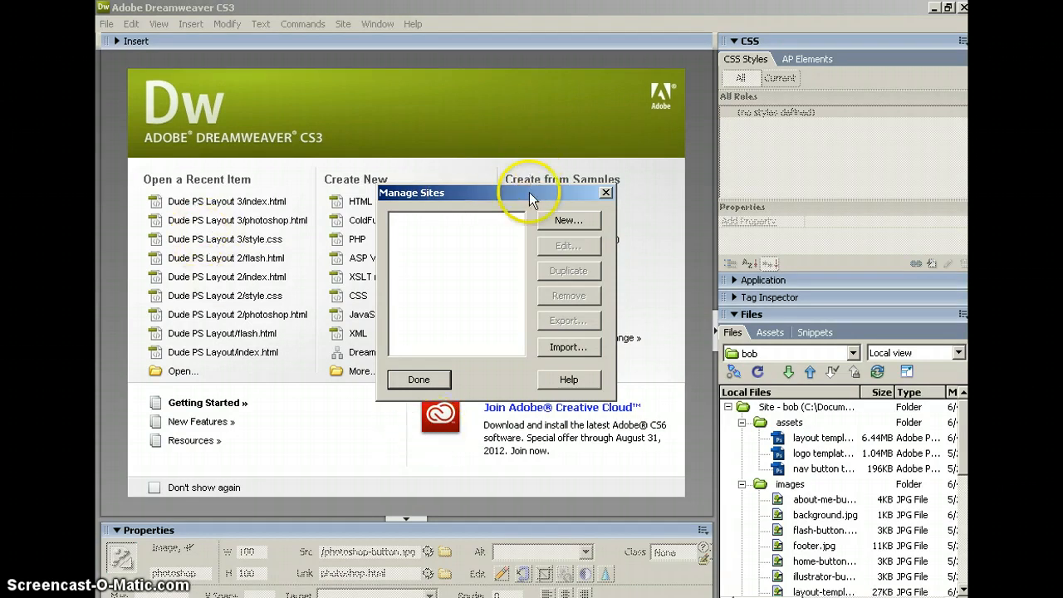
Start a new site definition named Website and continue to the local file storage settings
{"action": "left_click", "coordinate": [572, 221]}
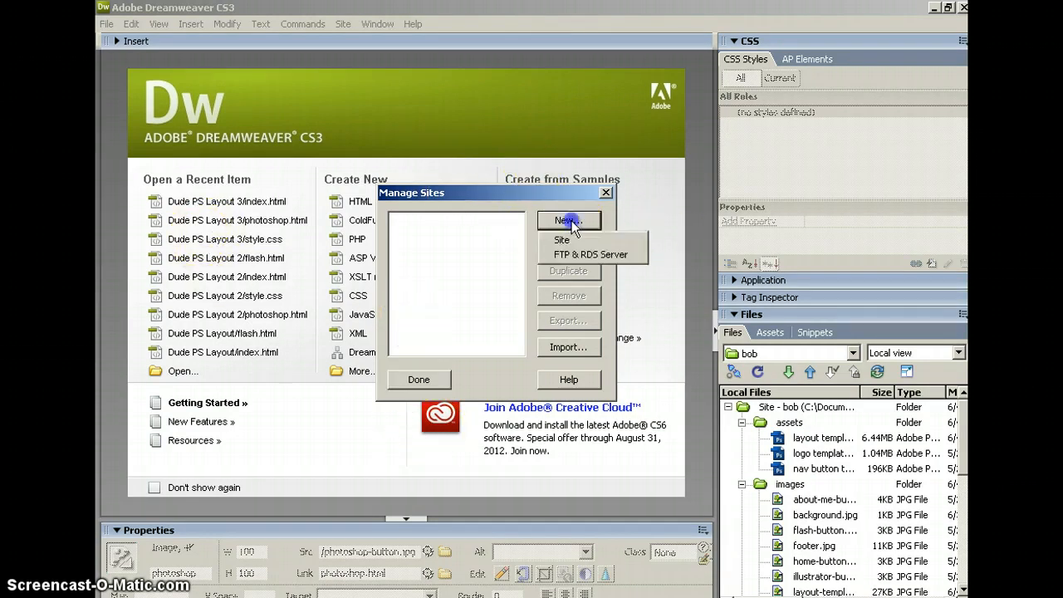
{"action": "left_click", "coordinate": [564, 240]}
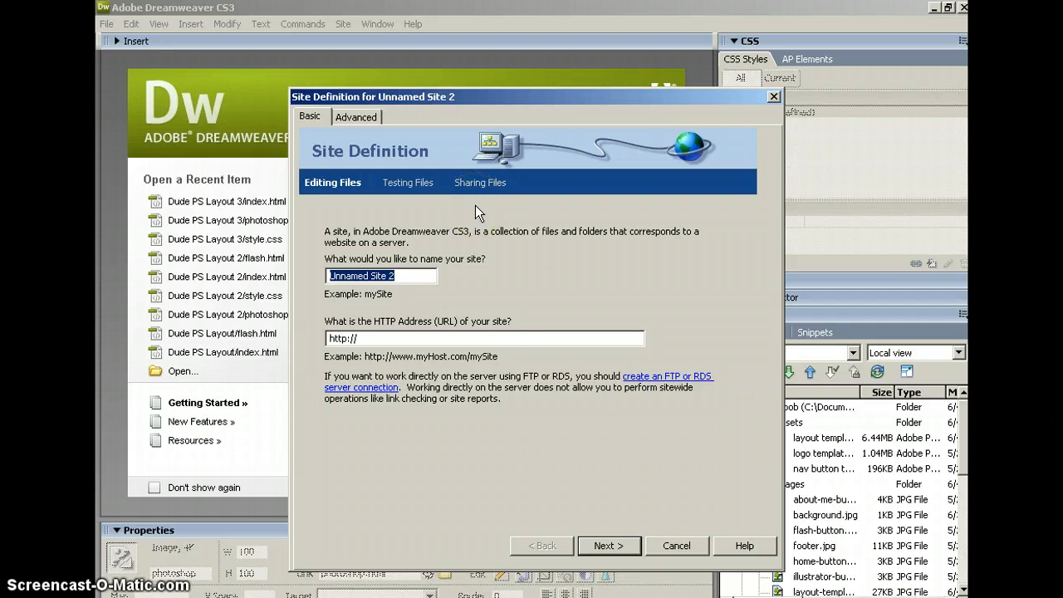
{"action": "type", "text": "Website"}
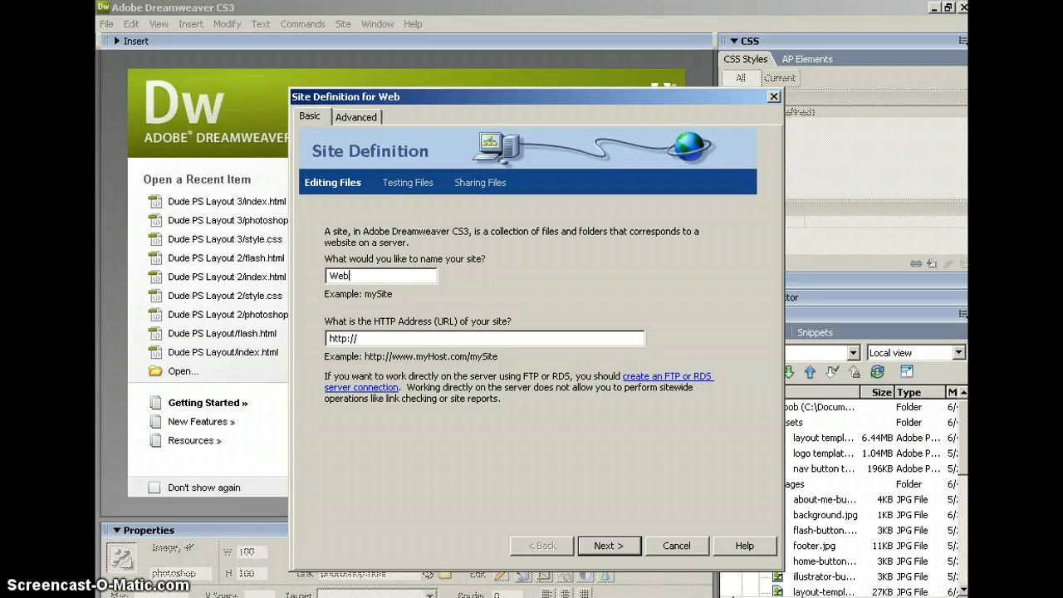
{"action": "left_click", "coordinate": [608, 546]}
{"action": "left_click", "coordinate": [608, 546]}
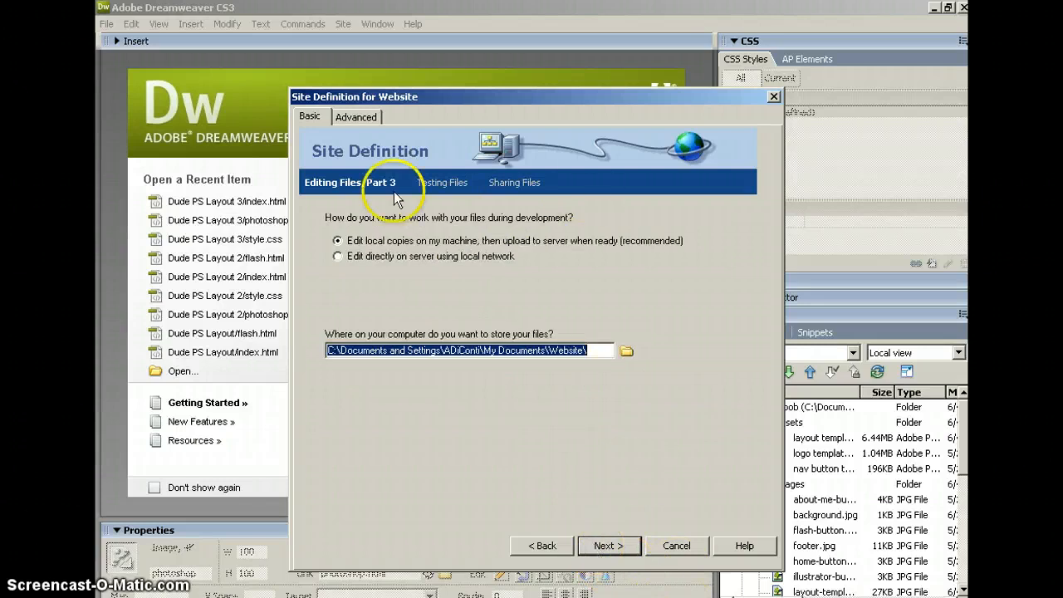
Set the site's local root folder to the site owner's PS Layout folder inside Desktop\Dreamweaver
{"action": "left_click", "coordinate": [625, 350]}
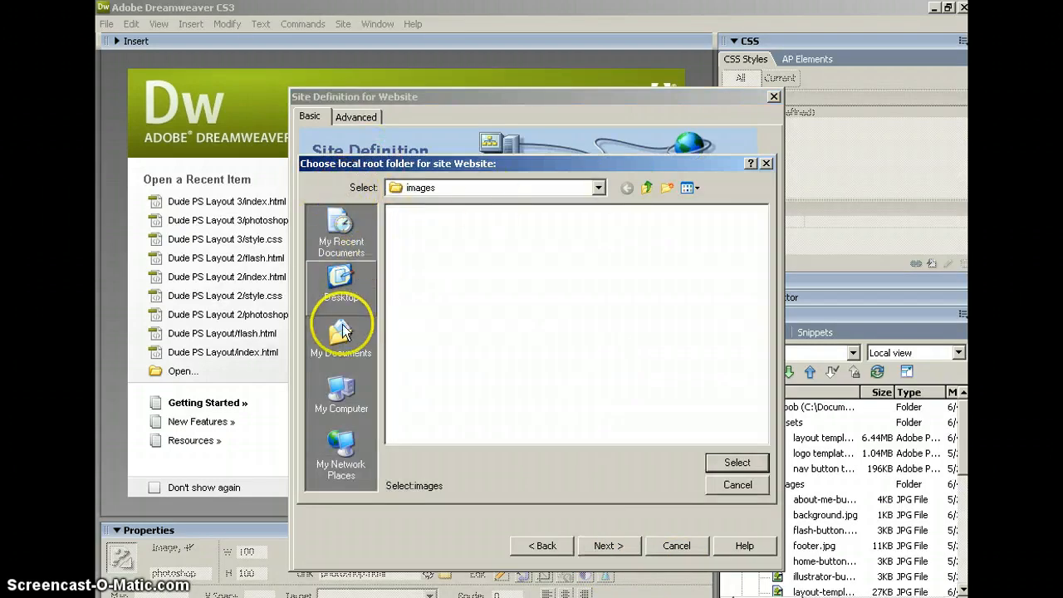
{"action": "left_click", "coordinate": [646, 190]}
{"action": "left_click", "coordinate": [341, 279]}
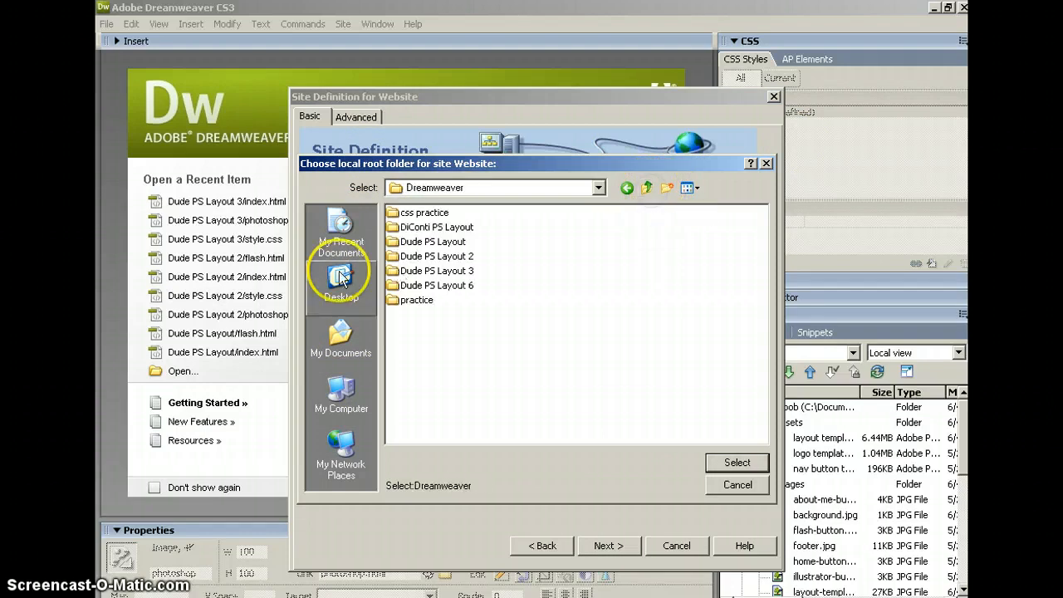
{"action": "double_click", "coordinate": [436, 226]}
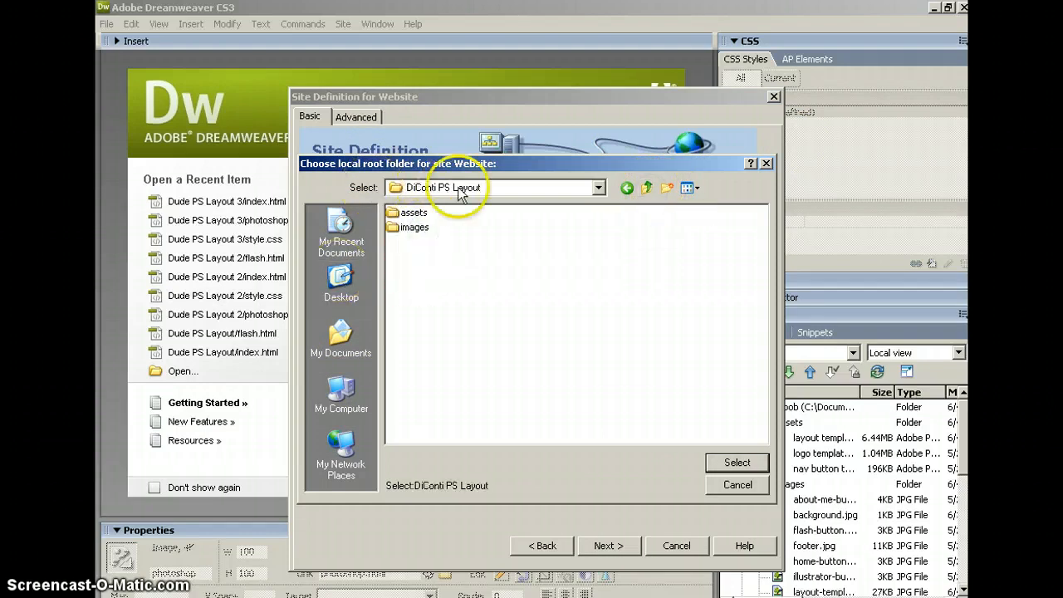
{"action": "left_click", "coordinate": [737, 462]}
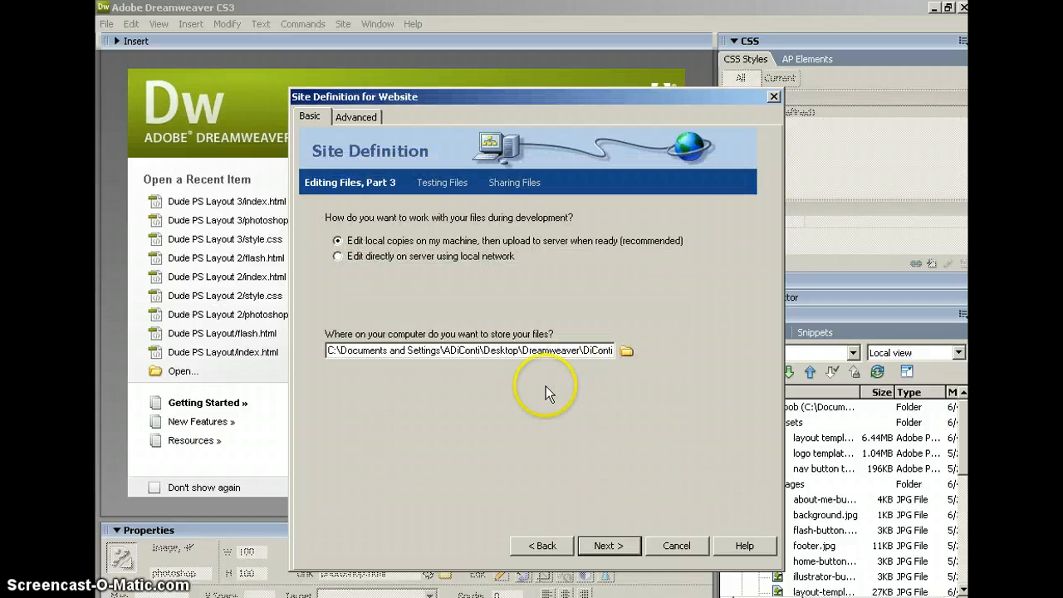
{"action": "left_click", "coordinate": [620, 541]}
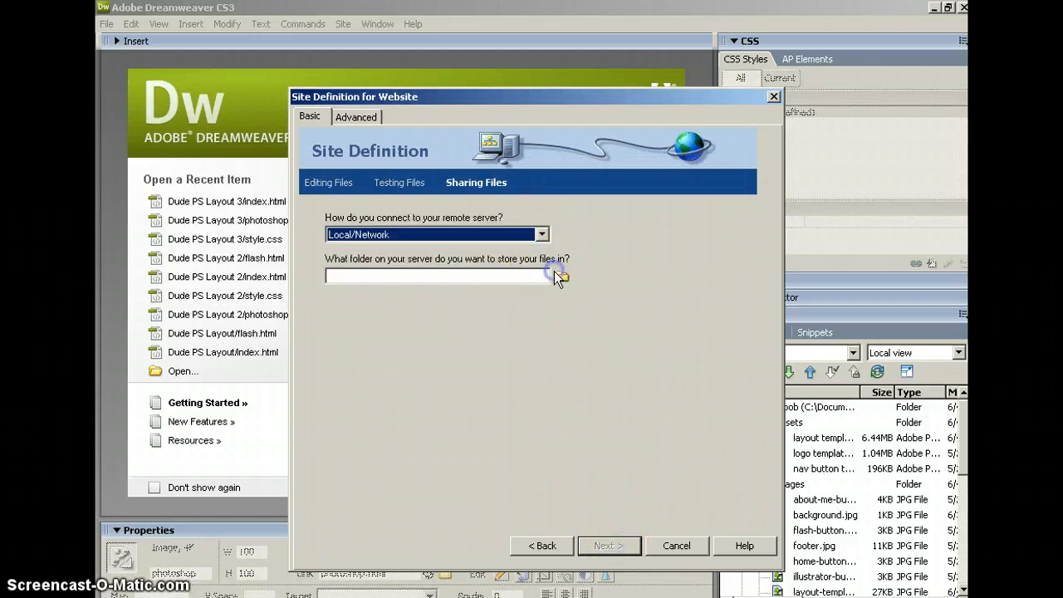
Use the same PS Layout folder as the Local/Network remote folder and finish the site definition
{"action": "left_click", "coordinate": [557, 274]}
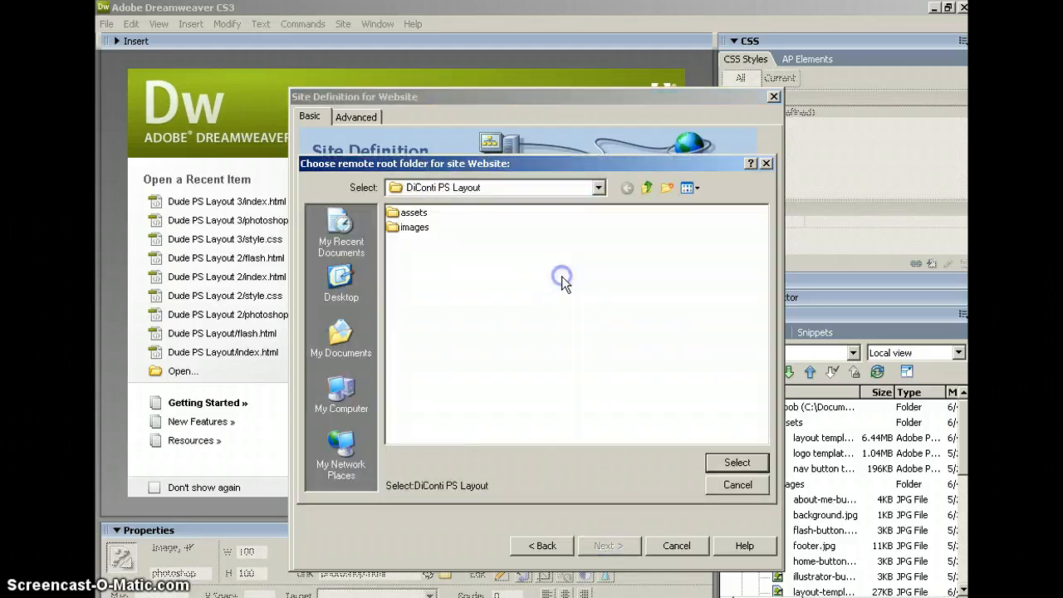
{"action": "left_click", "coordinate": [742, 462]}
{"action": "left_click", "coordinate": [611, 547]}
{"action": "left_click", "coordinate": [612, 546]}
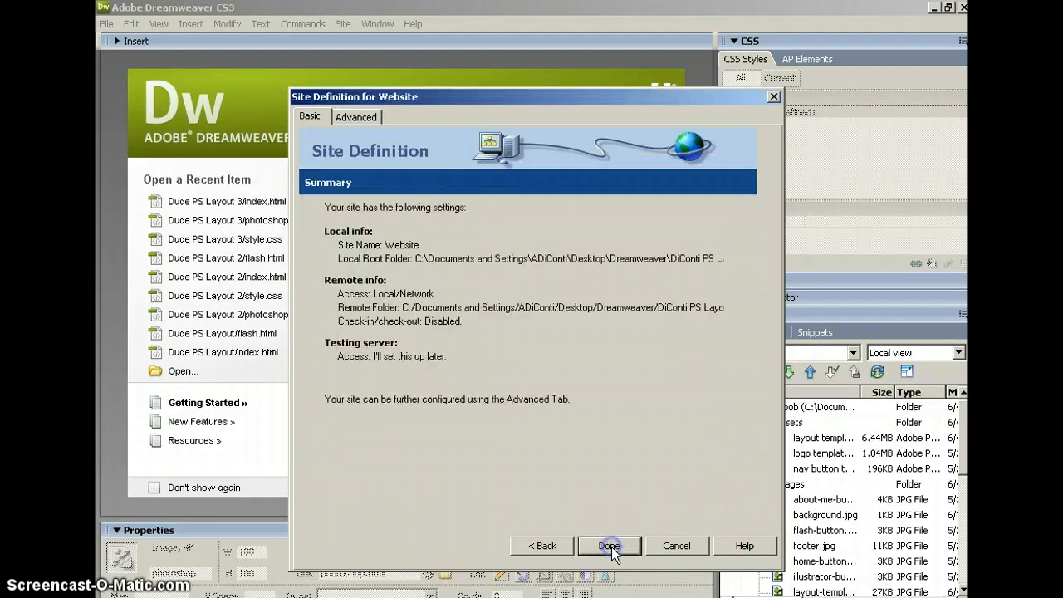
{"action": "left_click", "coordinate": [610, 546]}
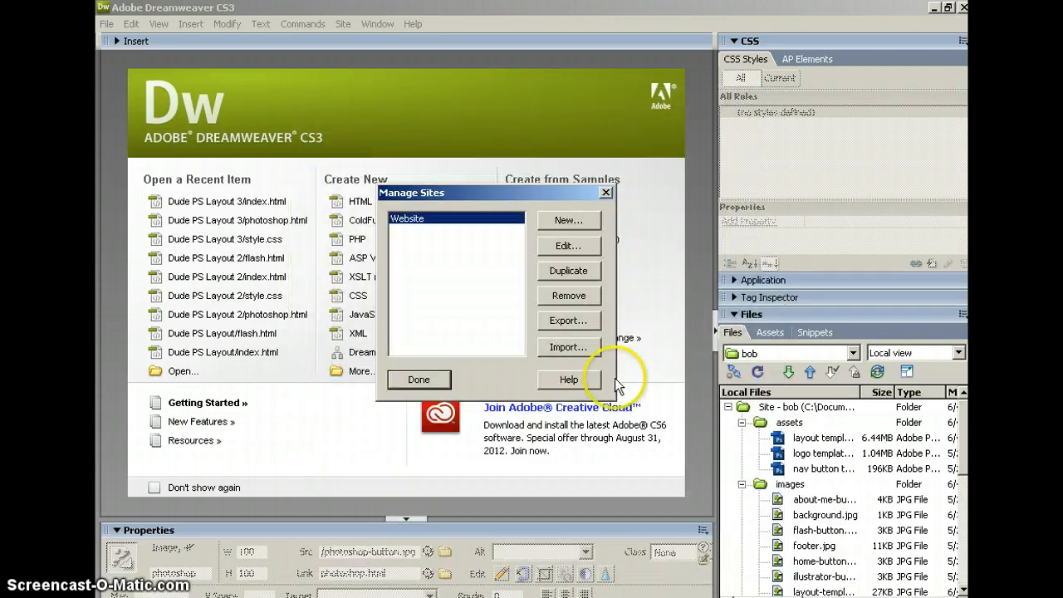
{"action": "left_click", "coordinate": [420, 382]}
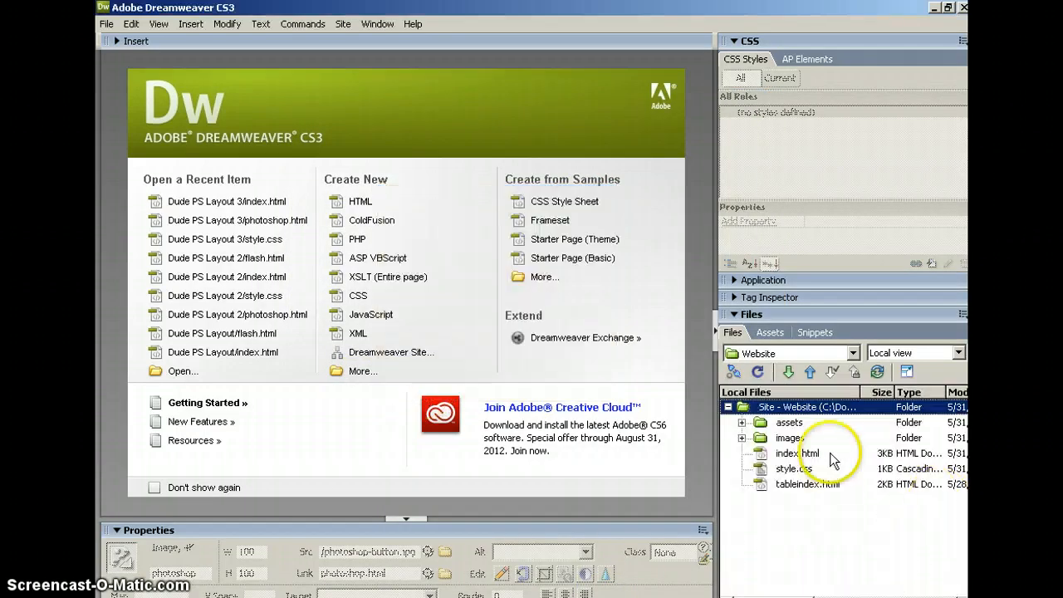
Open index.html from the Website site and look over its header, columns and footer
{"action": "double_click", "coordinate": [785, 454]}
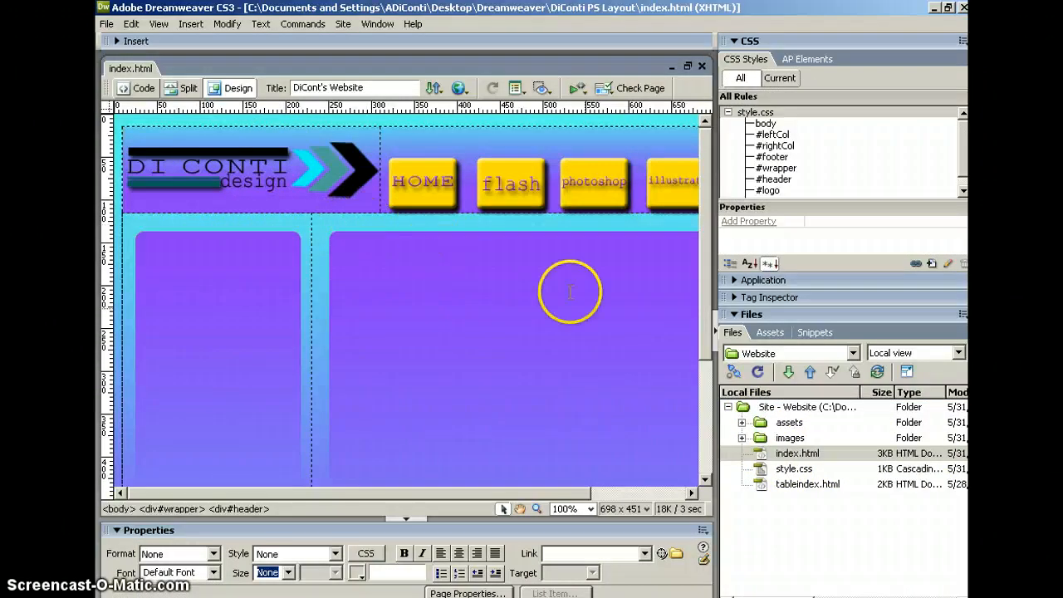
{"action": "scroll", "coordinate": [584, 308], "scroll_direction": "down", "scroll_amount": 1}
{"action": "scroll", "coordinate": [585, 308], "scroll_direction": "down", "scroll_amount": 3}
{"action": "scroll", "coordinate": [585, 308], "scroll_direction": "up", "scroll_amount": 4}
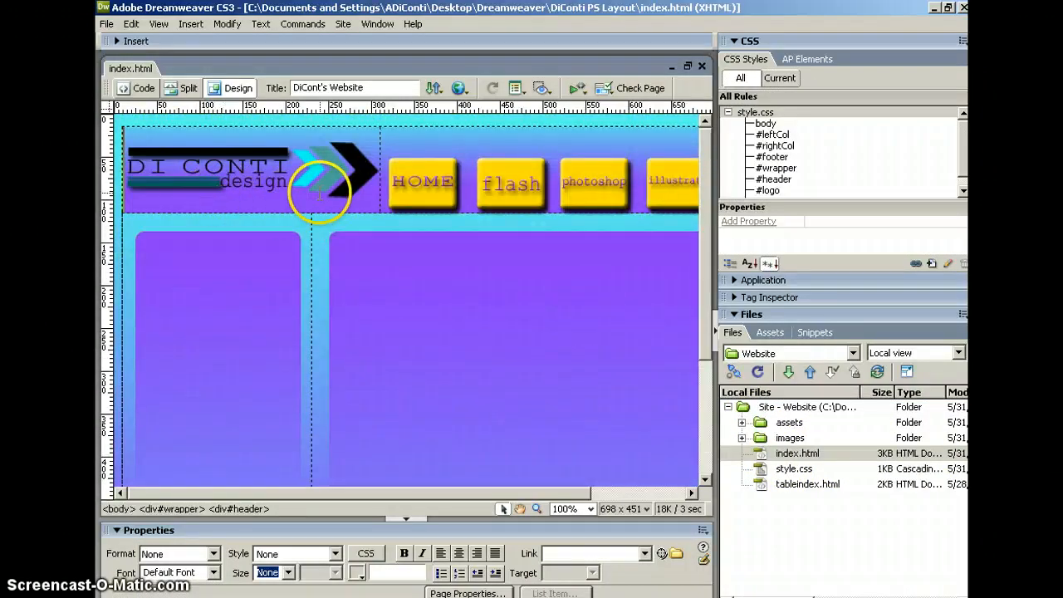
{"action": "left_click", "coordinate": [189, 240]}
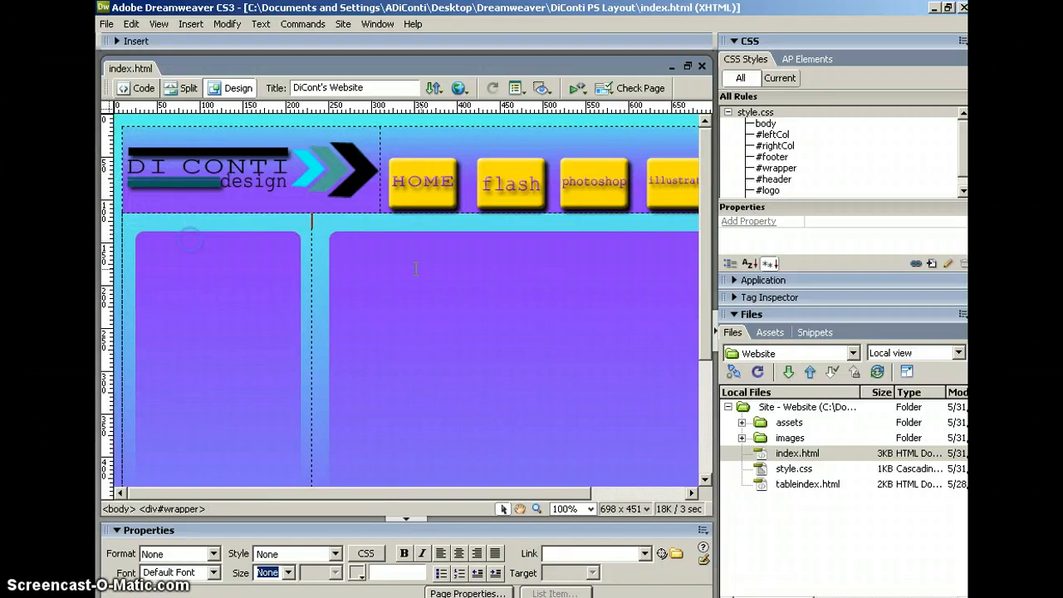
{"action": "left_click", "coordinate": [417, 270]}
{"action": "left_click", "coordinate": [149, 494]}
Open the layout template PSD from the site's assets folder in Photoshop and maximize its document window
{"action": "left_click", "coordinate": [742, 422]}
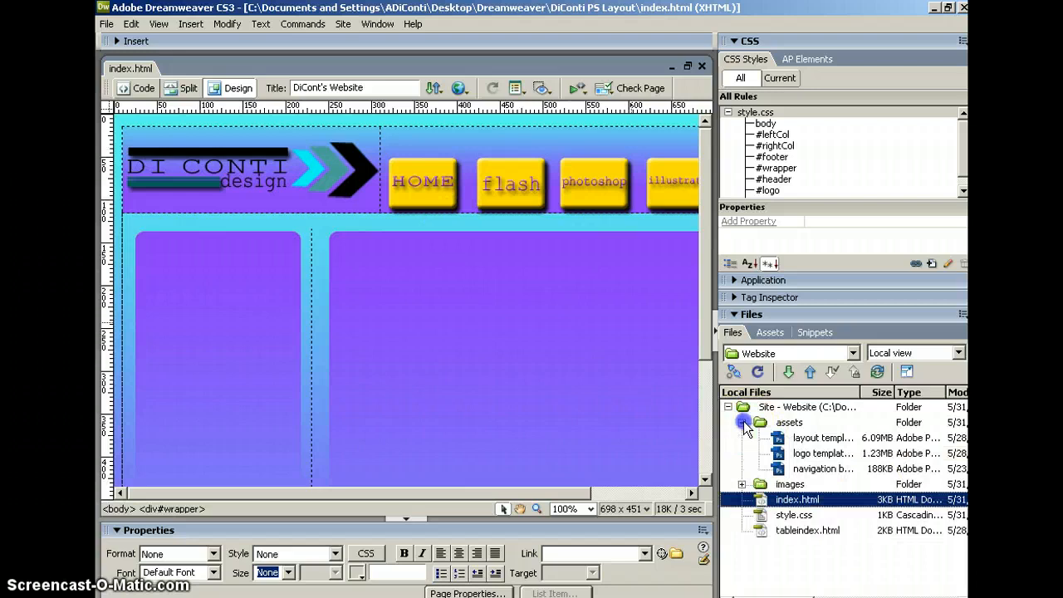
{"action": "left_click", "coordinate": [798, 440]}
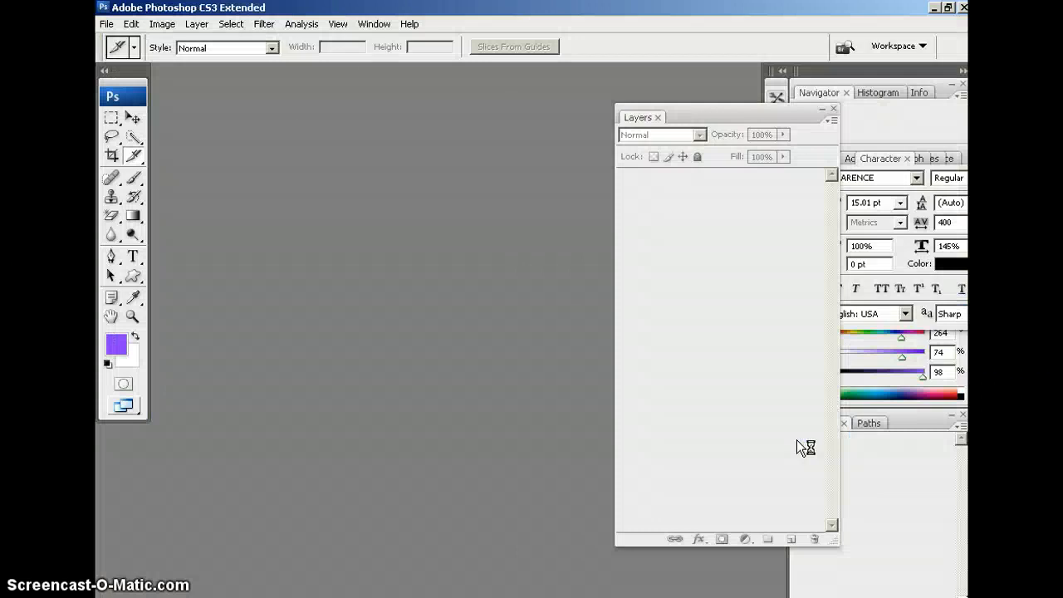
{"action": "left_click", "coordinate": [328, 94]}
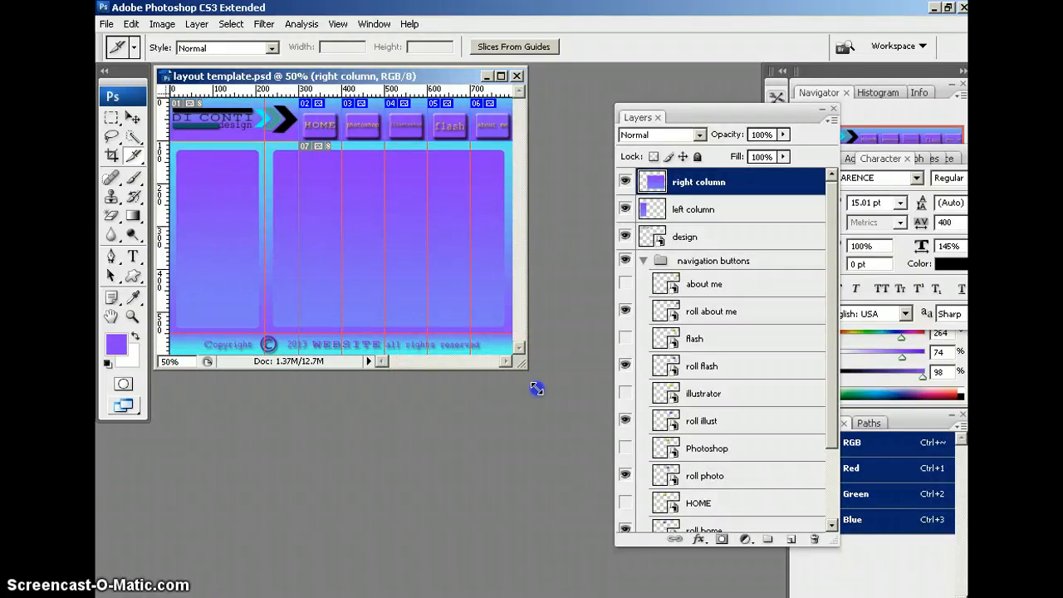
{"action": "left_click_drag", "start_coordinate": [521, 364], "coordinate": [595, 483]}
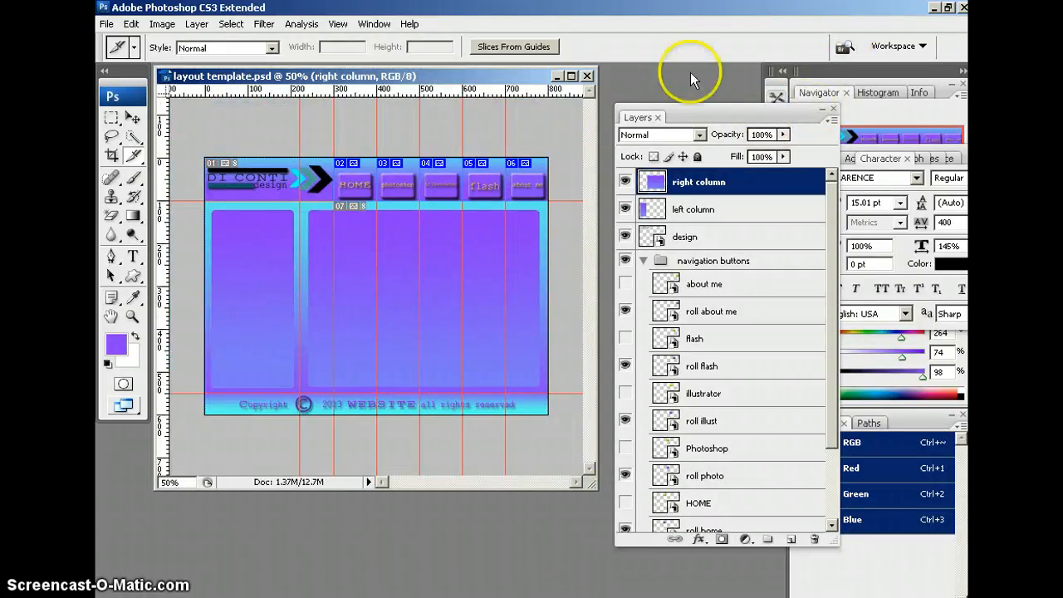
{"action": "left_click", "coordinate": [570, 76]}
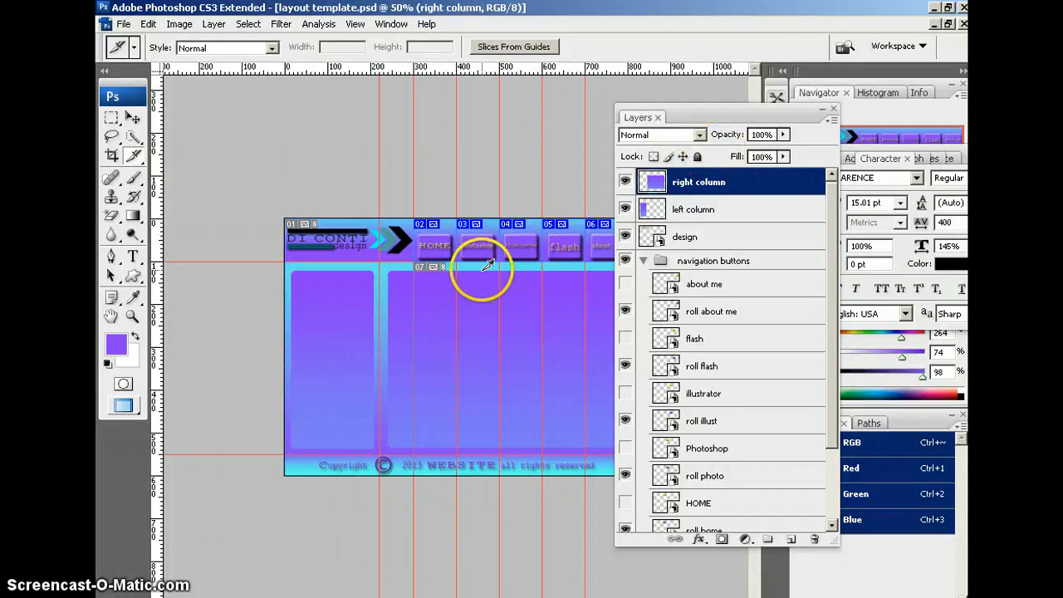
Move the Layers panel off the artwork and delete the five navigation button slices, 02 to 06
{"action": "scroll", "coordinate": [484, 279], "scroll_direction": "up", "scroll_amount": 5}
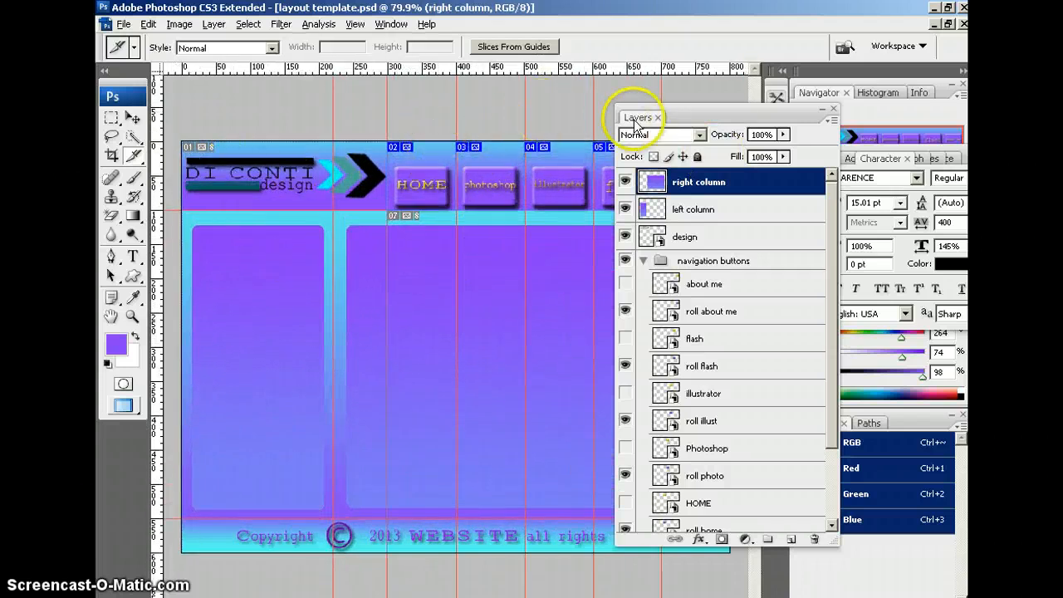
{"action": "left_click_drag", "start_coordinate": [640, 117], "coordinate": [833, 160]}
{"action": "left_click", "coordinate": [689, 160]}
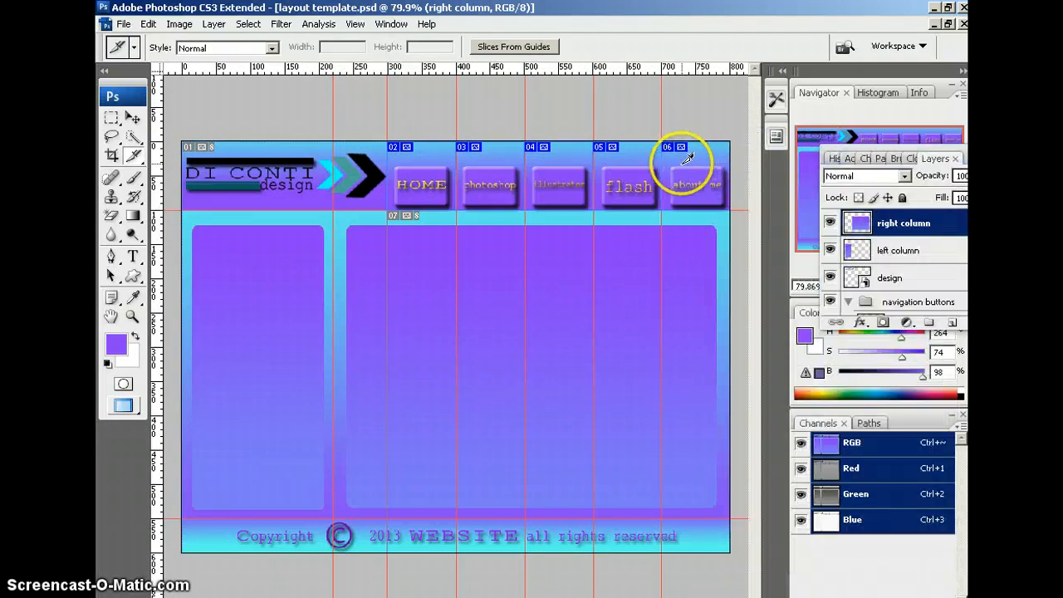
{"action": "left_click", "coordinate": [618, 188]}
{"action": "left_click", "coordinate": [557, 186]}
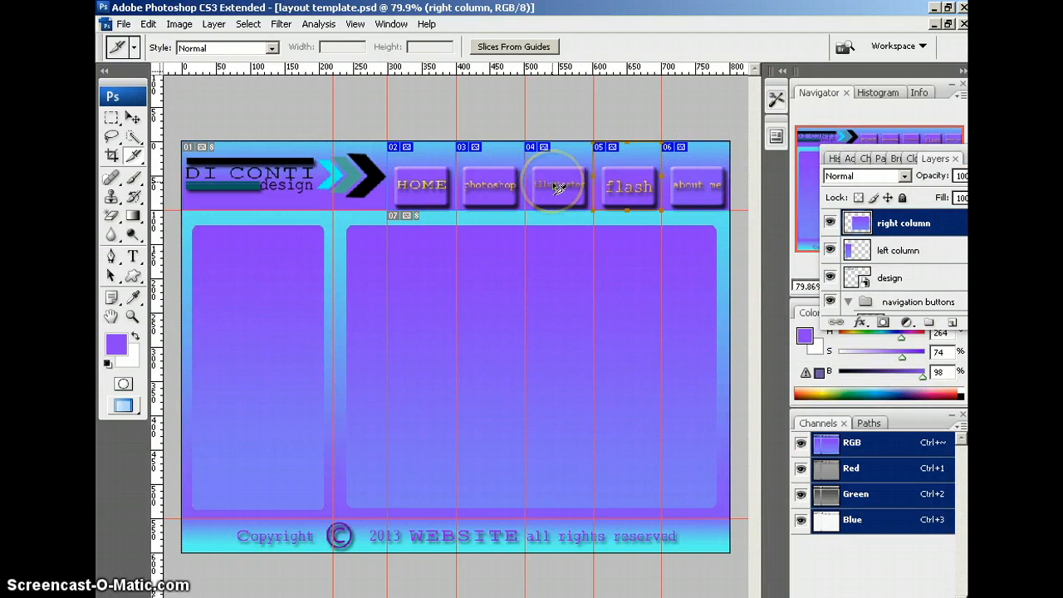
{"action": "left_click", "coordinate": [675, 189]}
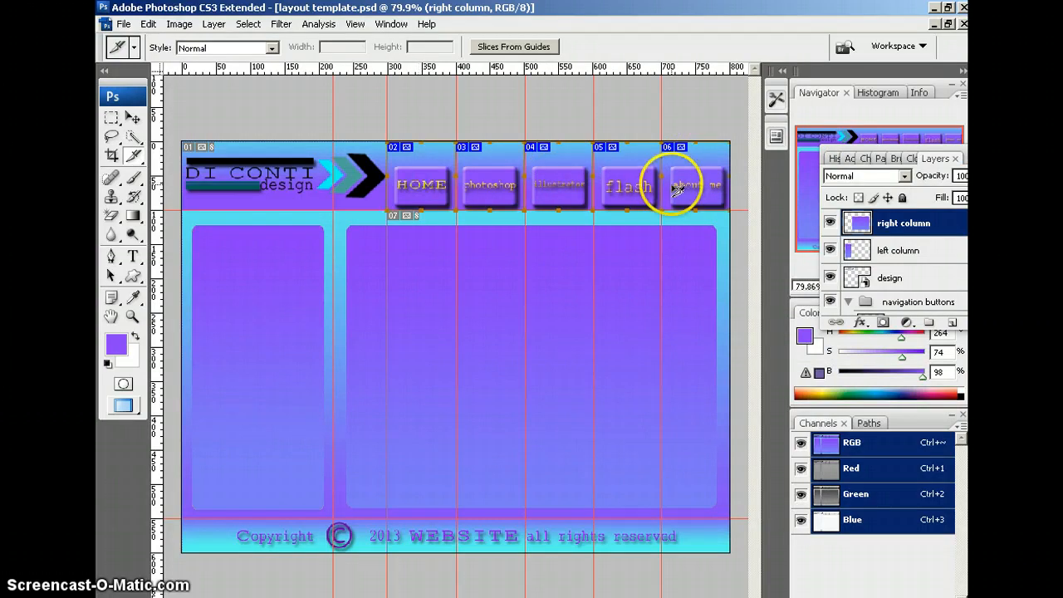
{"action": "key", "text": "Delete"}
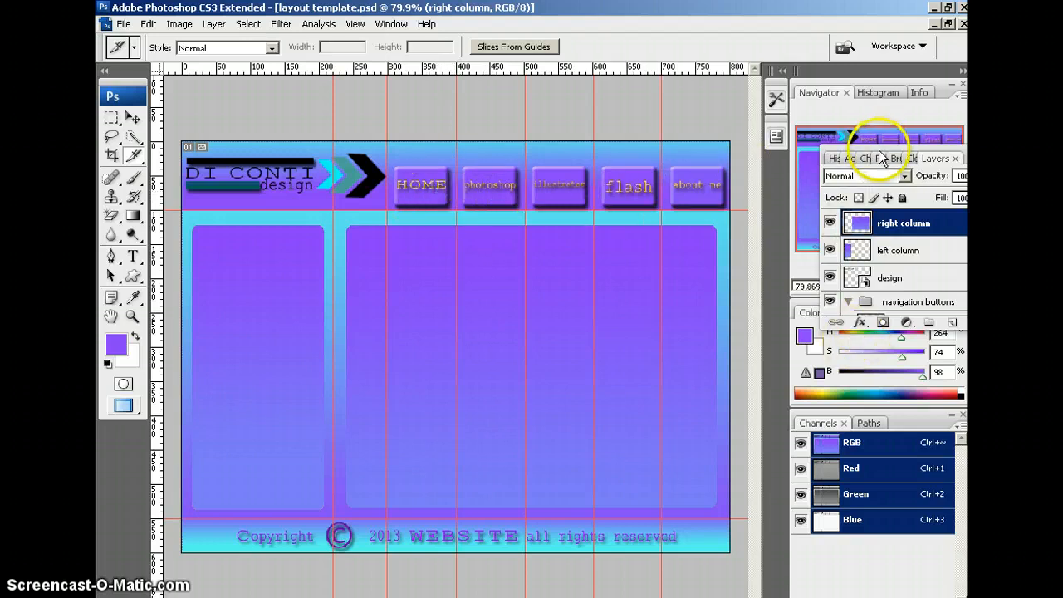
Float and enlarge the Layers panel over the canvas and collapse the navigation buttons group
{"action": "left_click_drag", "start_coordinate": [935, 158], "coordinate": [571, 123]}
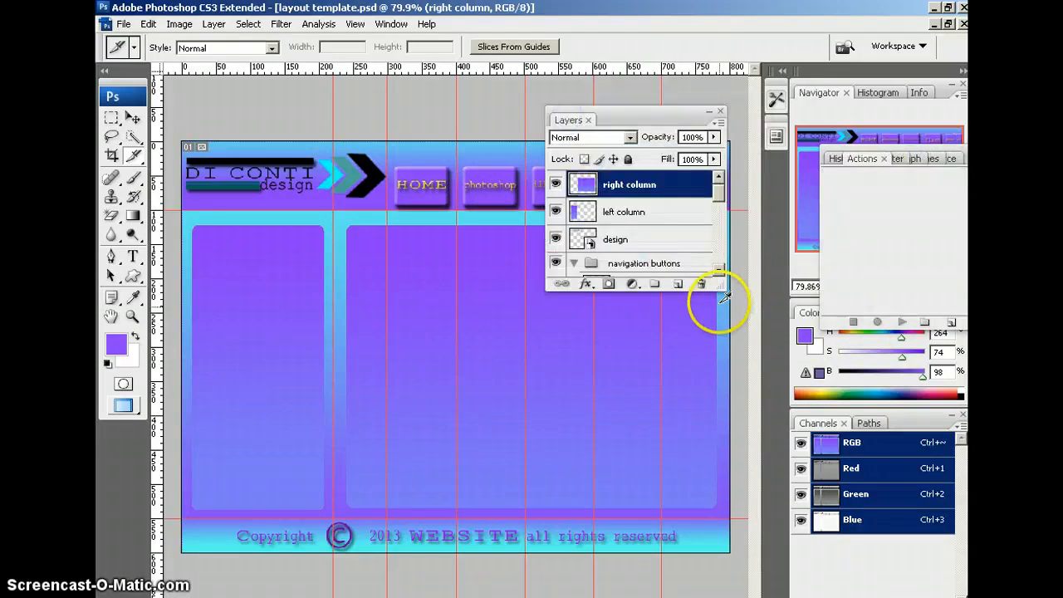
{"action": "left_click_drag", "start_coordinate": [719, 293], "coordinate": [733, 500]}
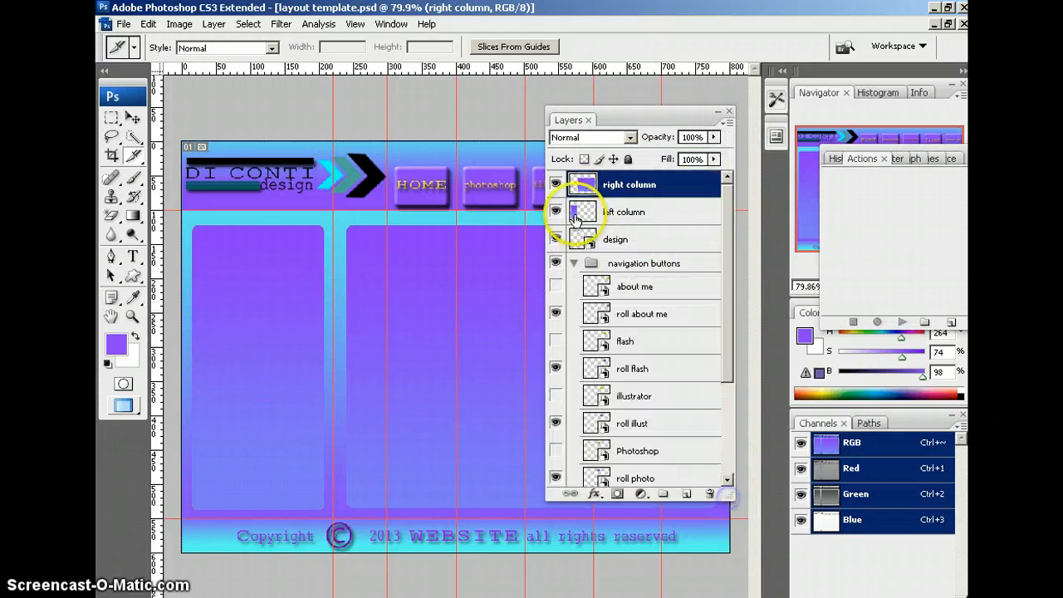
{"action": "left_click", "coordinate": [574, 262]}
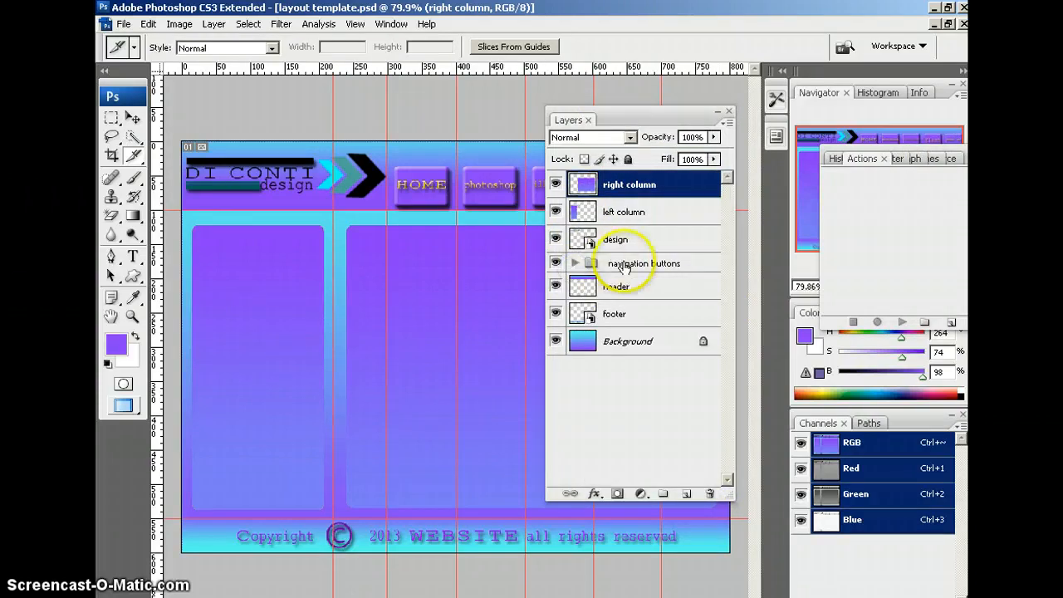
Rename the design layer as home logo
{"action": "left_click", "coordinate": [652, 264]}
{"action": "left_click", "coordinate": [615, 185]}
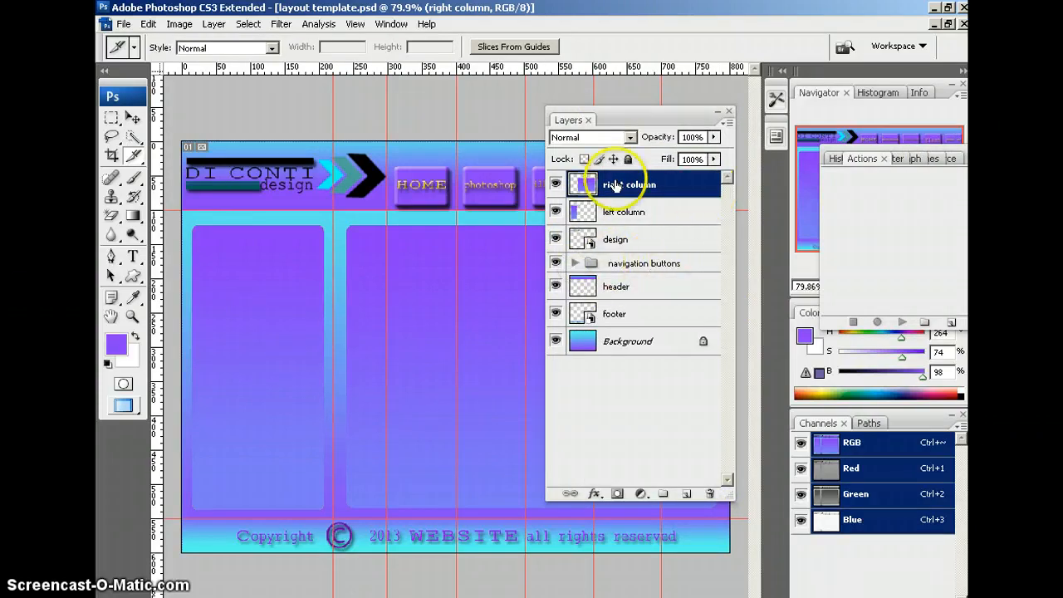
{"action": "left_click", "coordinate": [615, 245]}
{"action": "double_click", "coordinate": [617, 240]}
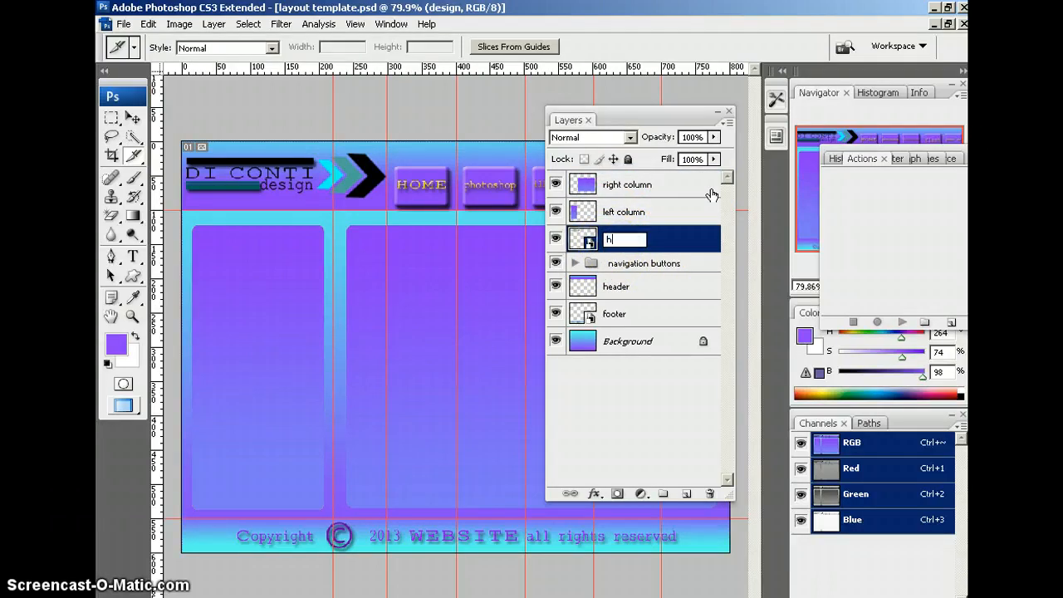
{"action": "key", "text": "Return"}
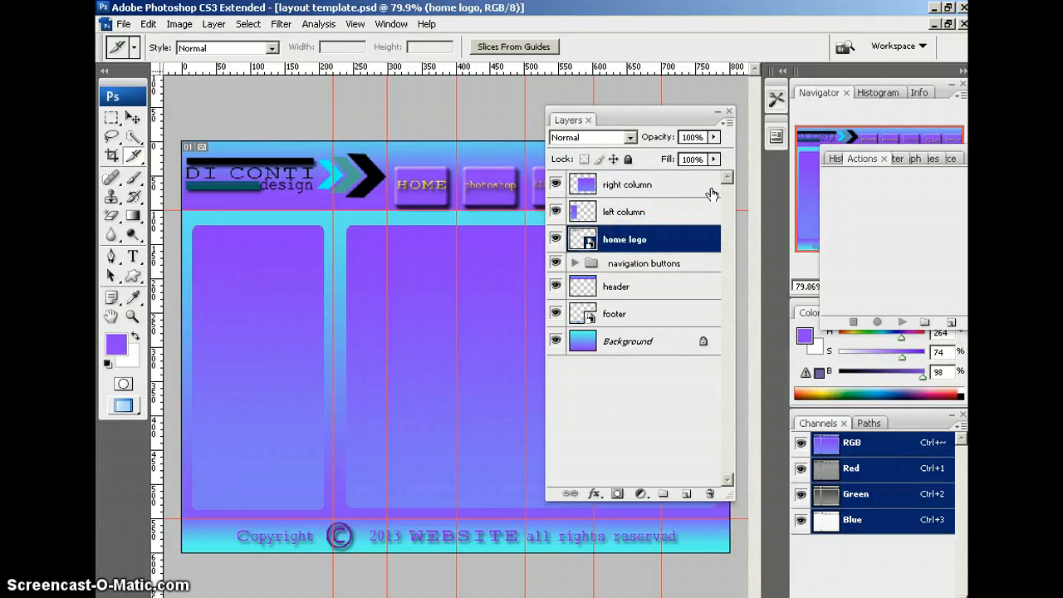
Open the home logo smart object's contents for editing and move the Layers panel clear of the logo
{"action": "double_click", "coordinate": [593, 250]}
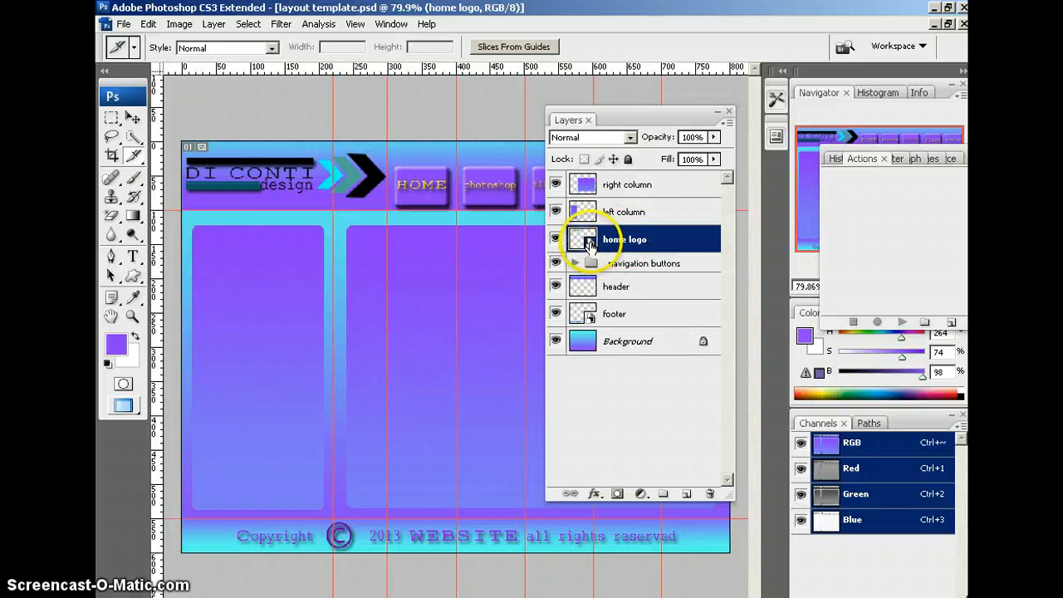
{"action": "left_click", "coordinate": [540, 269]}
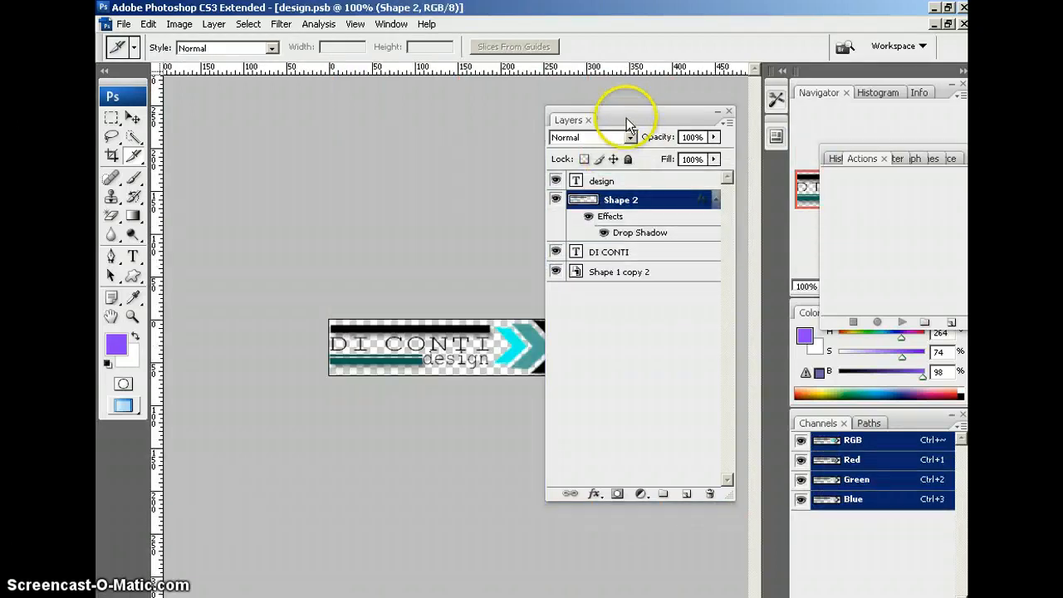
{"action": "left_click_drag", "start_coordinate": [624, 122], "coordinate": [709, 109]}
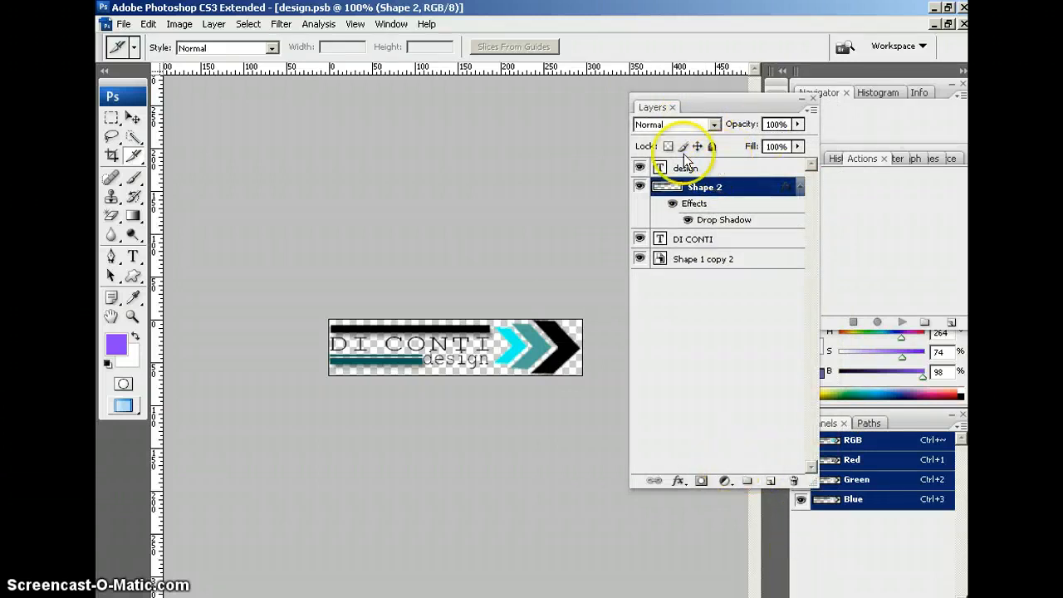
Close the logo contents and create an independent smart object copy of the home logo layer
{"action": "left_click", "coordinate": [961, 24]}
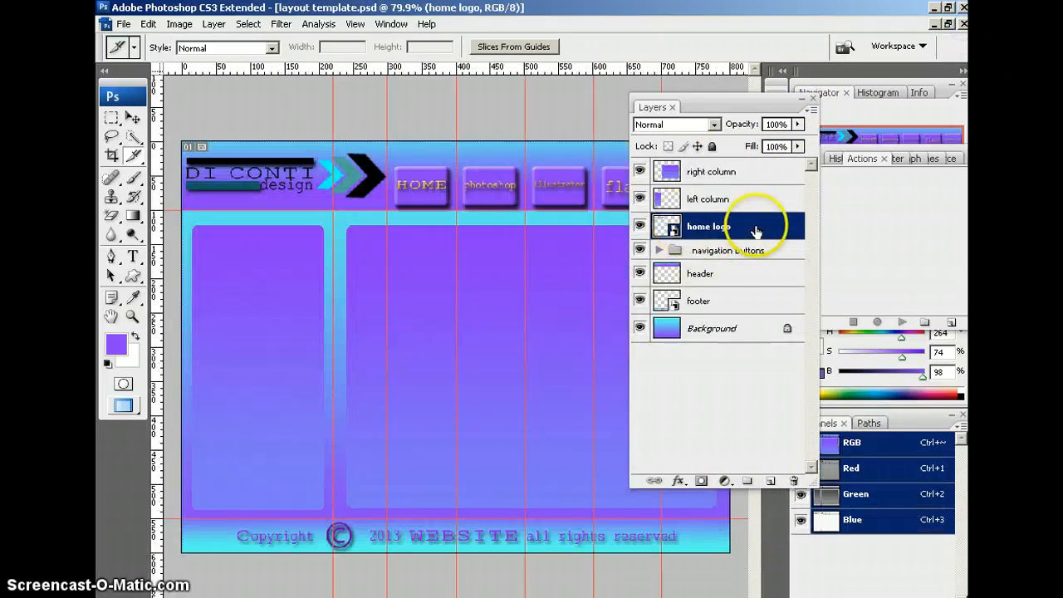
{"action": "right_click", "coordinate": [756, 226]}
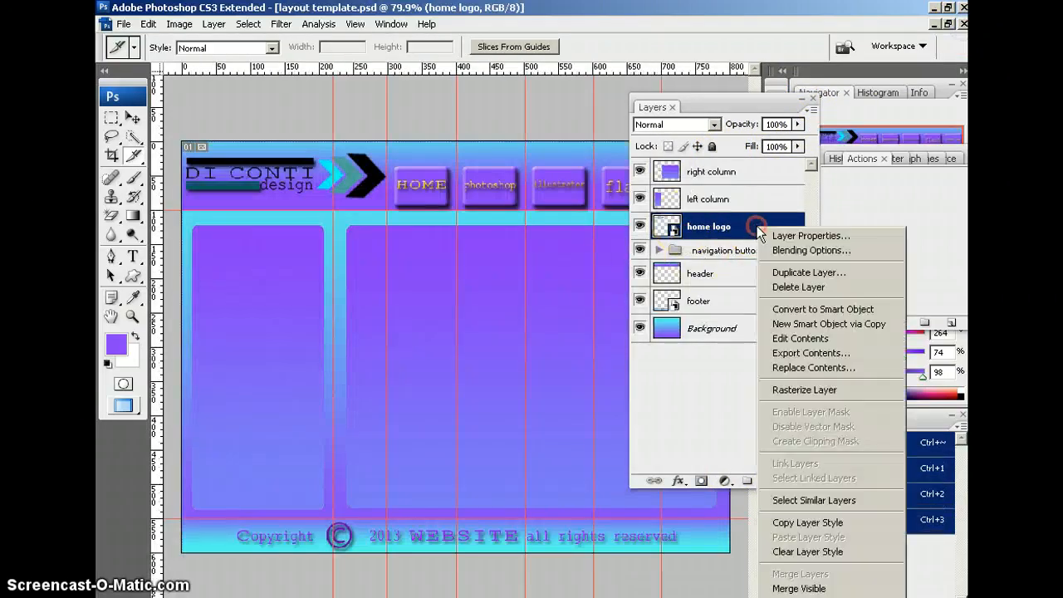
{"action": "left_click", "coordinate": [776, 324]}
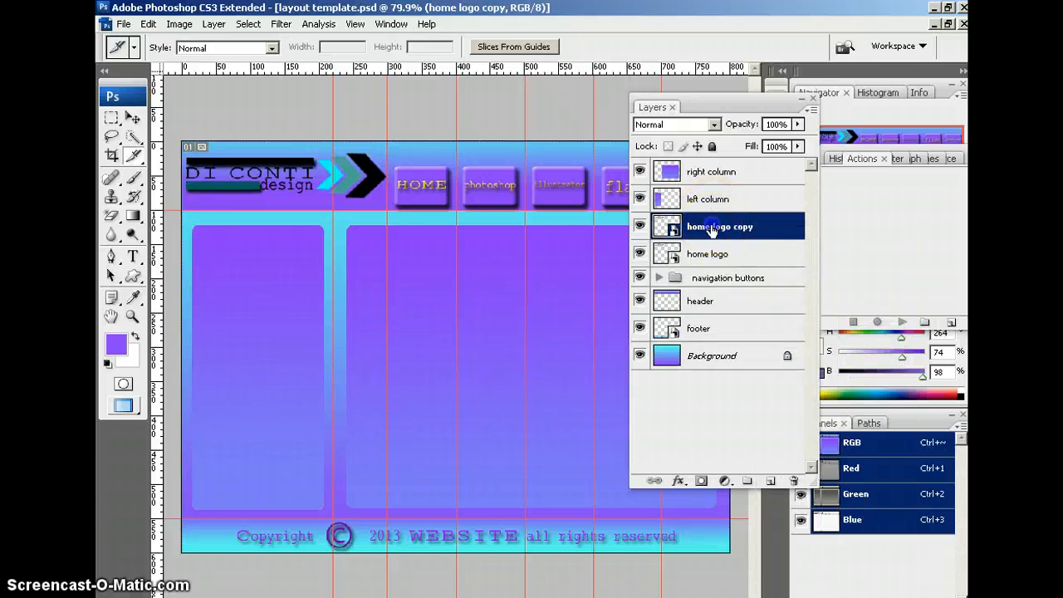
Rename the home logo copy layer as photoshop
{"action": "double_click", "coordinate": [714, 229]}
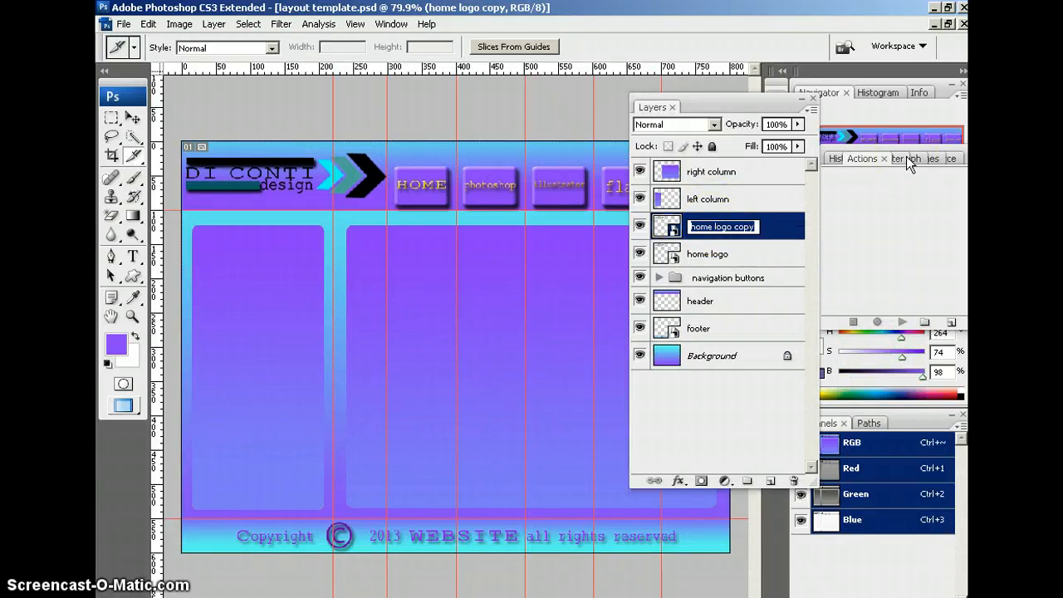
{"action": "type", "text": "phot"}
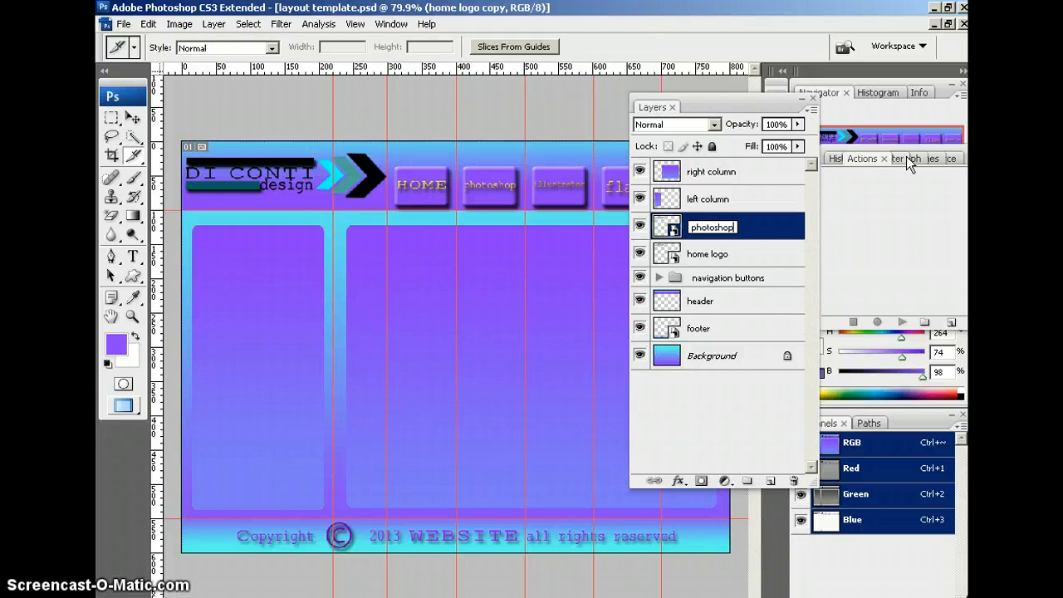
{"action": "type", "text": "oshop"}
{"action": "key", "text": "Return"}
Open the photoshop smart object's contents and replace the design text with portfolio
{"action": "left_click", "coordinate": [670, 230]}
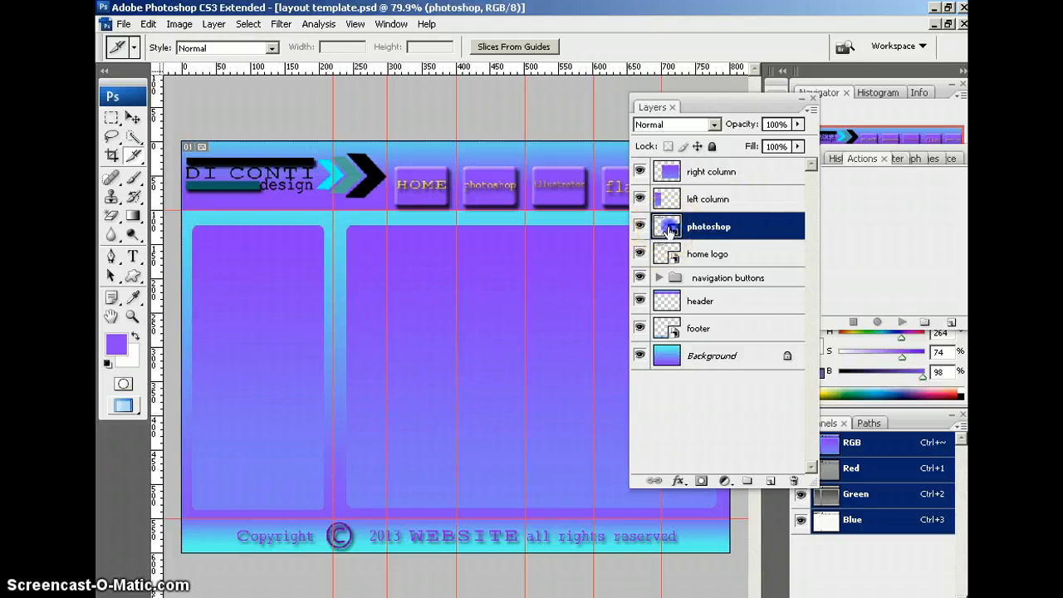
{"action": "double_click", "coordinate": [670, 230]}
{"action": "left_click", "coordinate": [555, 267]}
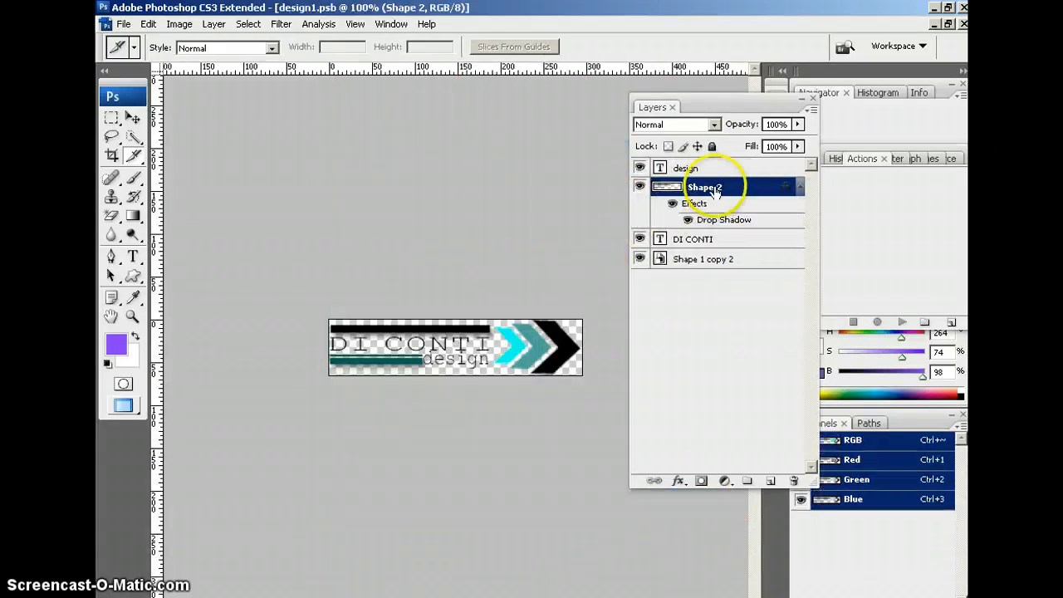
{"action": "double_click", "coordinate": [660, 168]}
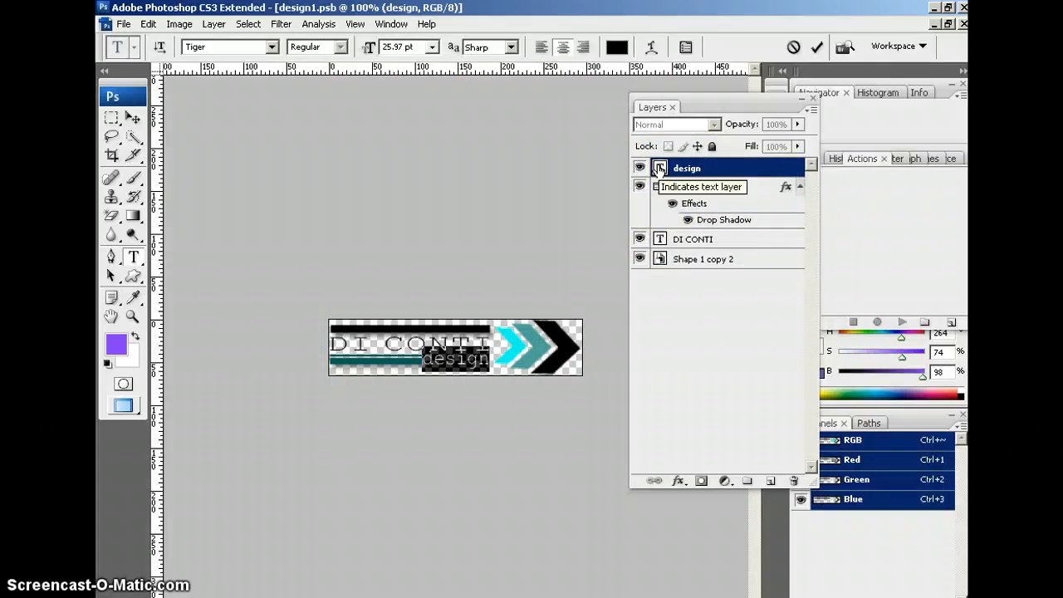
{"action": "key", "text": "BackSpace"}
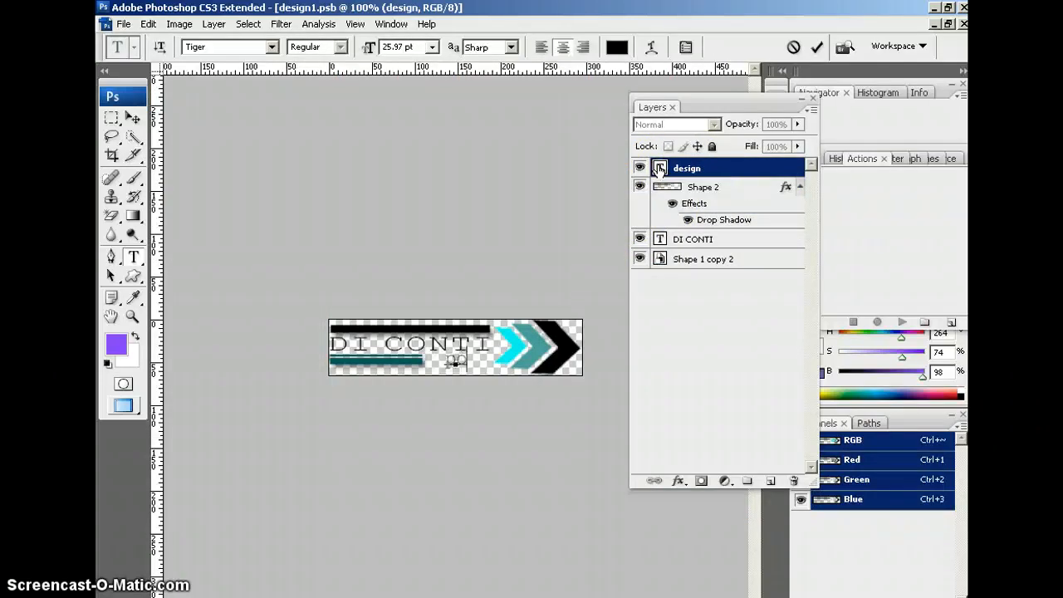
{"action": "type", "text": "portfoli"}
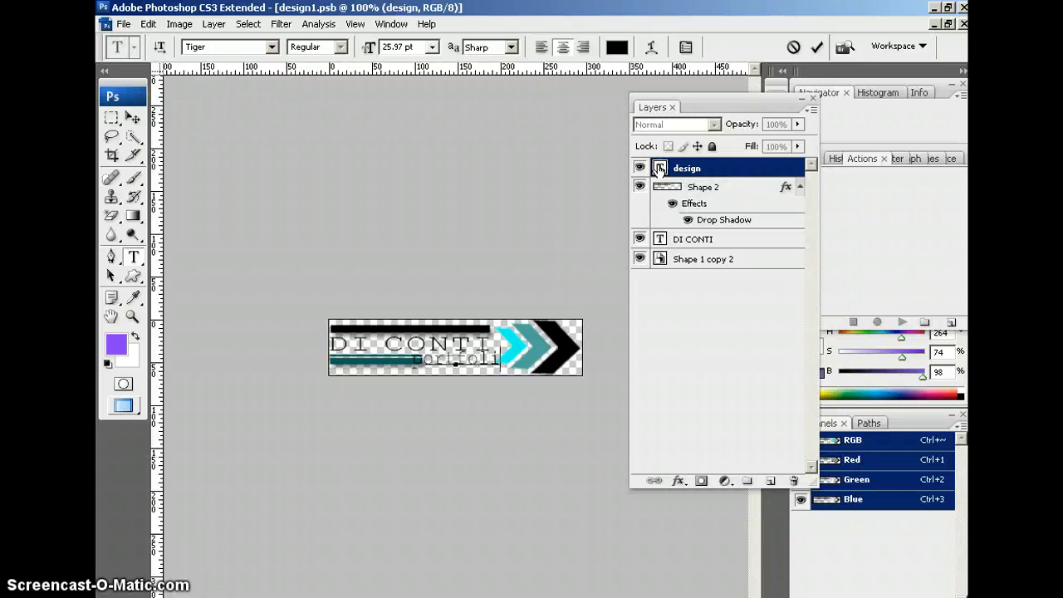
{"action": "type", "text": "o"}
Set the portfolio text's font size to 15.97 pt
{"action": "double_click", "coordinate": [659, 168]}
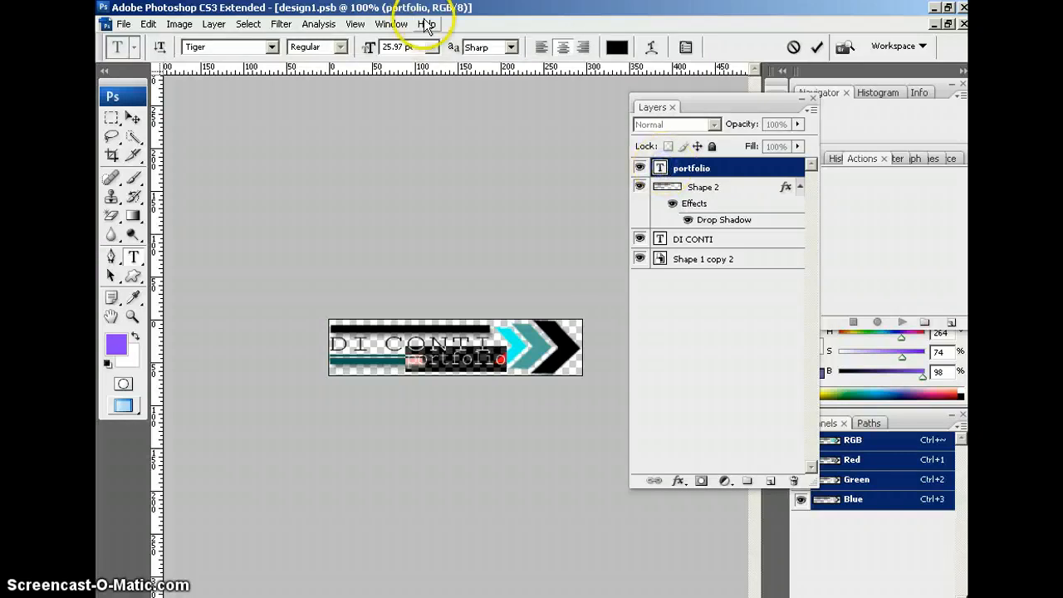
{"action": "left_click_drag", "start_coordinate": [378, 50], "coordinate": [373, 55]}
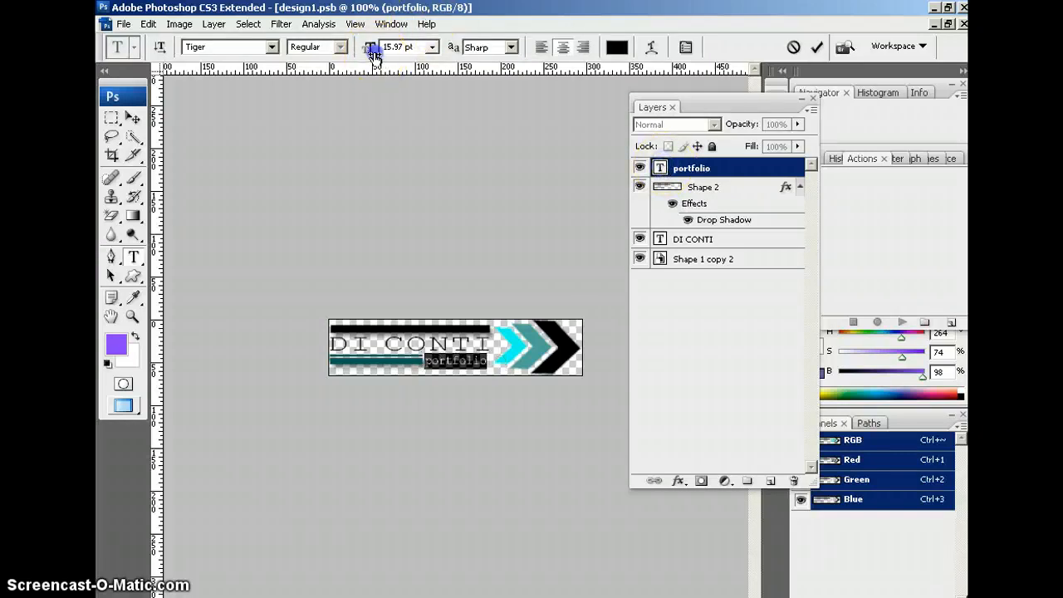
{"action": "left_click", "coordinate": [712, 184]}
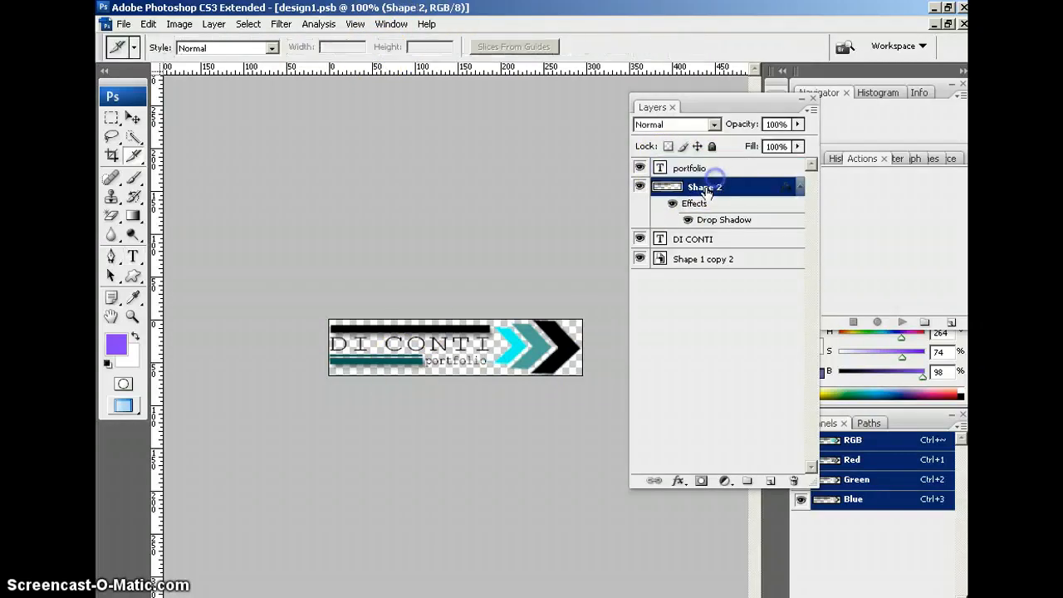
Replace the logo's main title text with PHOTOSHOP in capital letters
{"action": "double_click", "coordinate": [659, 238]}
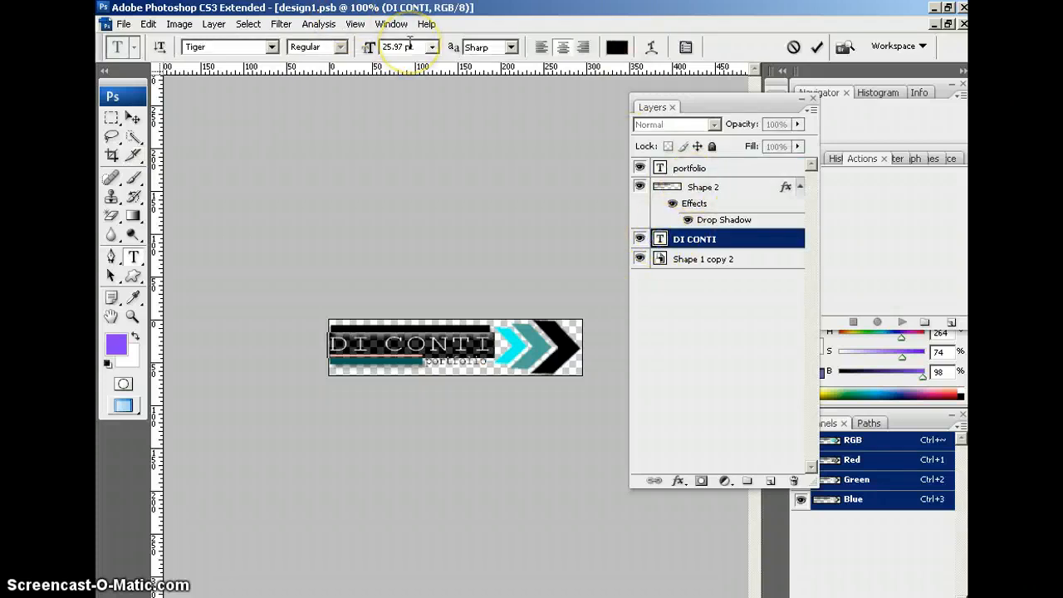
{"action": "key", "text": "BackSpace"}
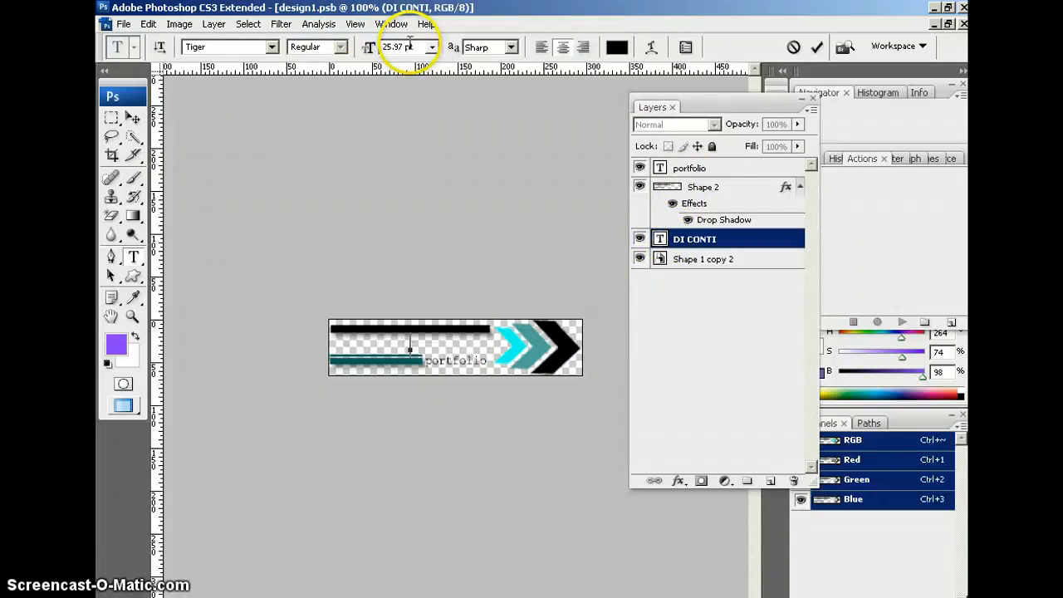
{"action": "type", "text": "PHOTOSHOP"}
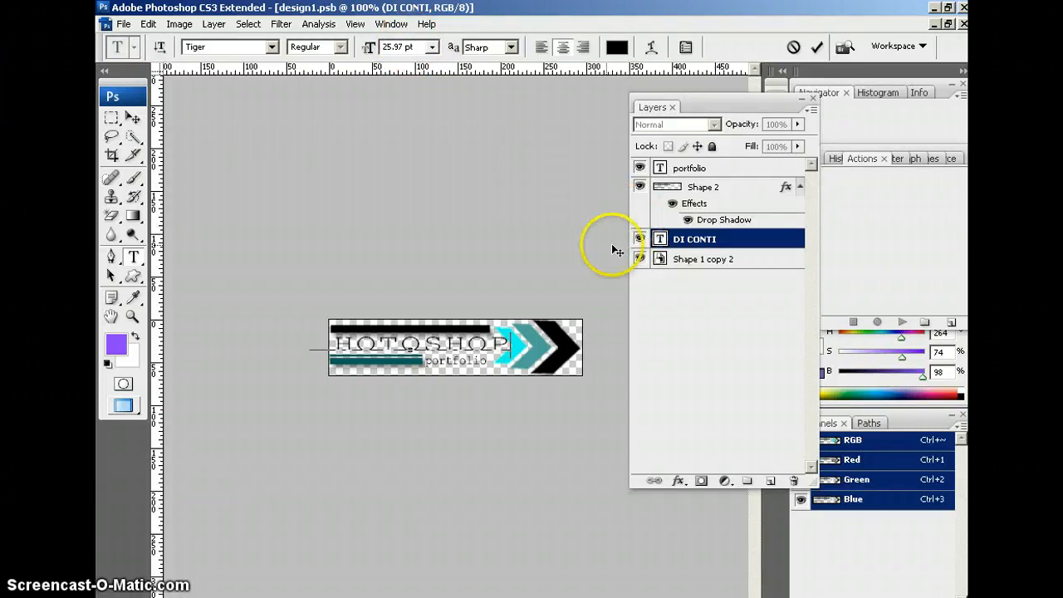
Set the PHOTOSHOP title's size to 22.97 pt and shift it so it starts within the logo's left edge
{"action": "double_click", "coordinate": [656, 238]}
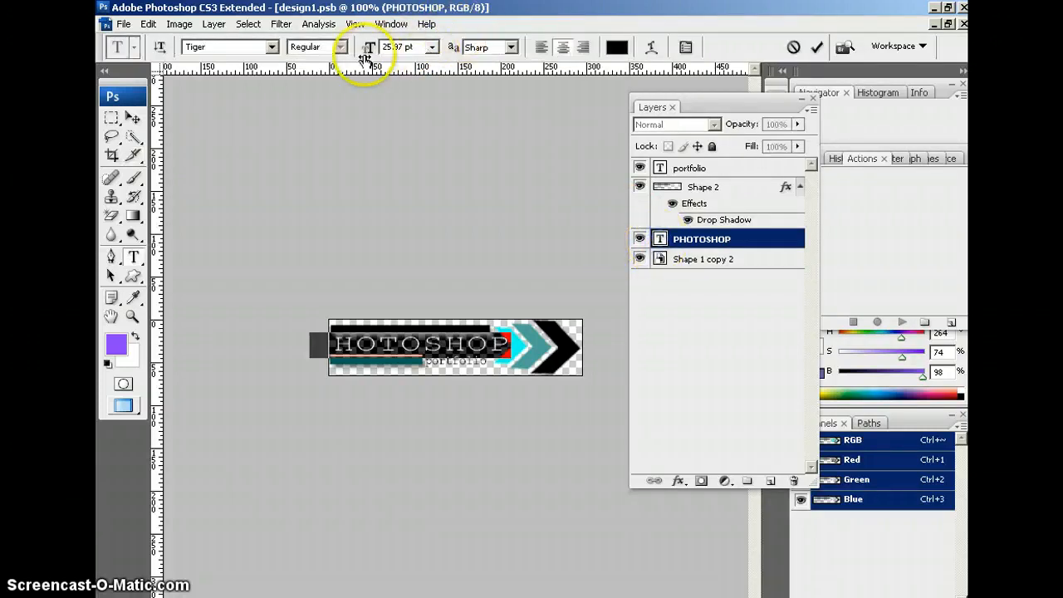
{"action": "left_click_drag", "start_coordinate": [371, 48], "coordinate": [372, 57]}
{"action": "left_click", "coordinate": [453, 433]}
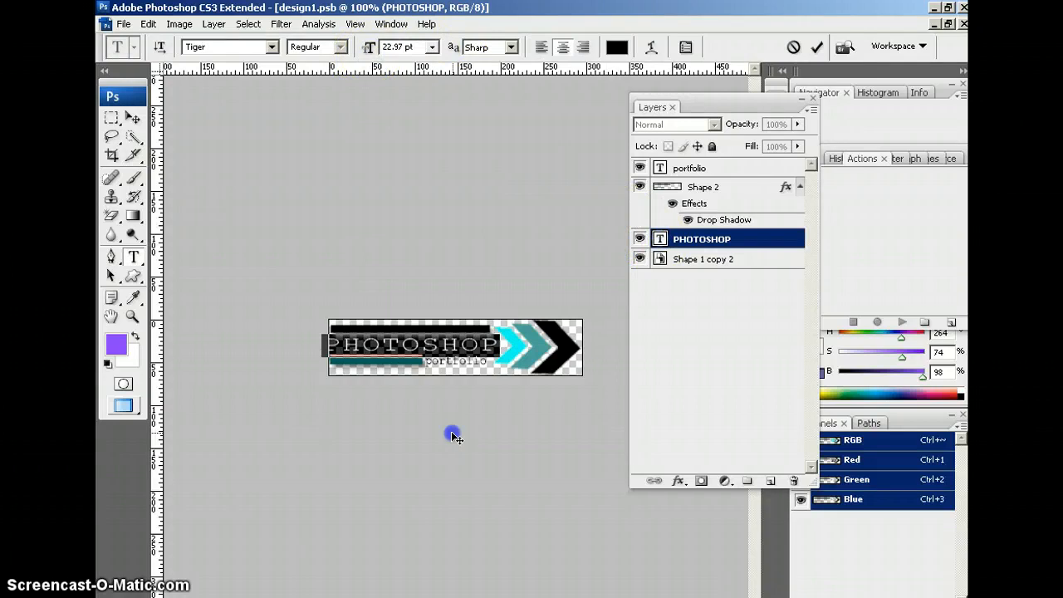
{"action": "left_click_drag", "start_coordinate": [452, 433], "coordinate": [453, 433]}
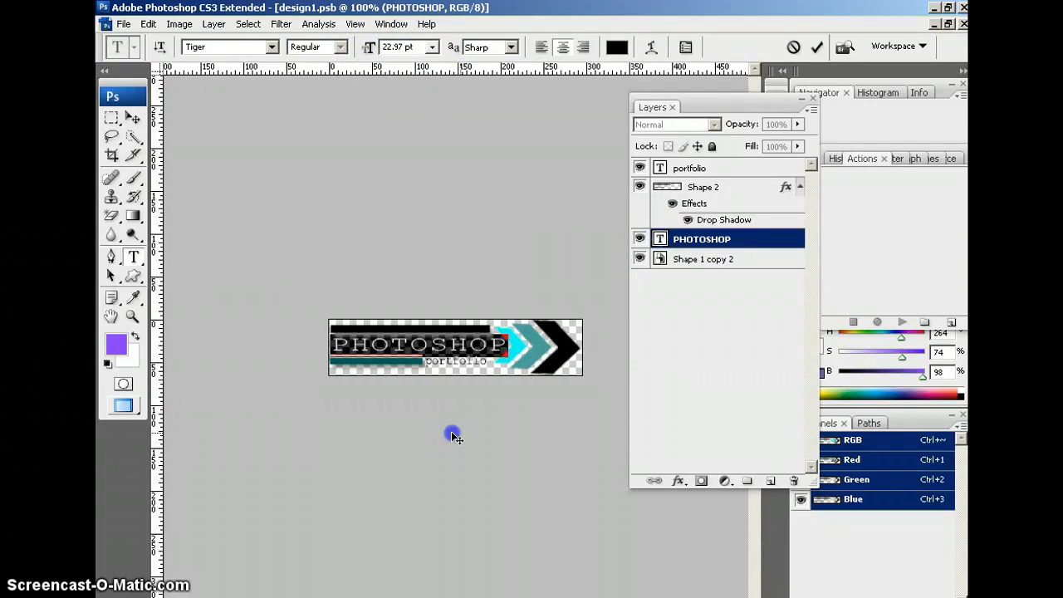
{"action": "left_click", "coordinate": [743, 260]}
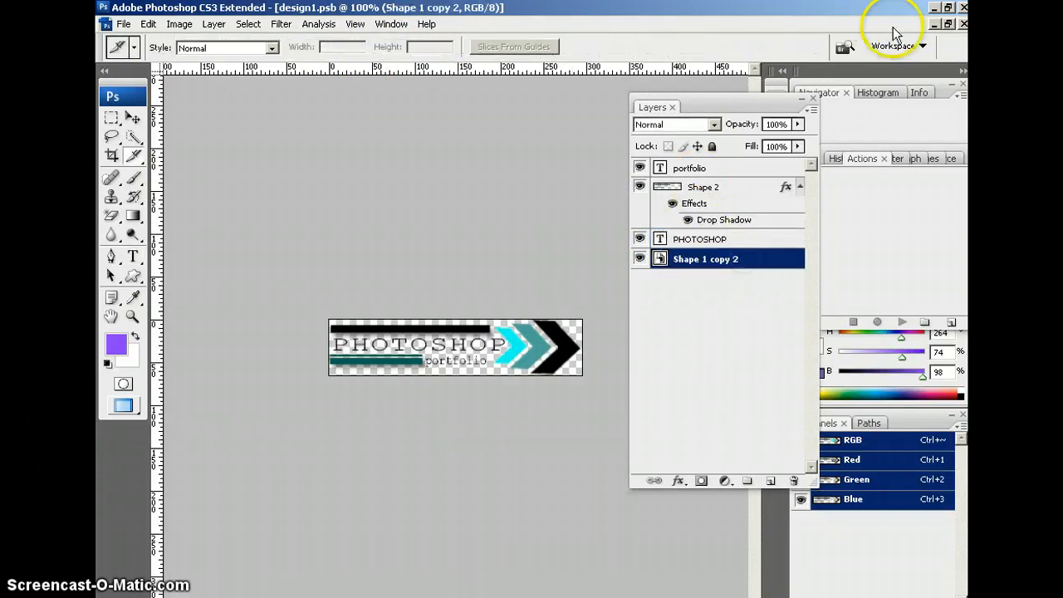
Close the logo contents with the changes saved and hide the home logo layer in the layout template
{"action": "left_click", "coordinate": [964, 24]}
{"action": "left_click", "coordinate": [391, 239]}
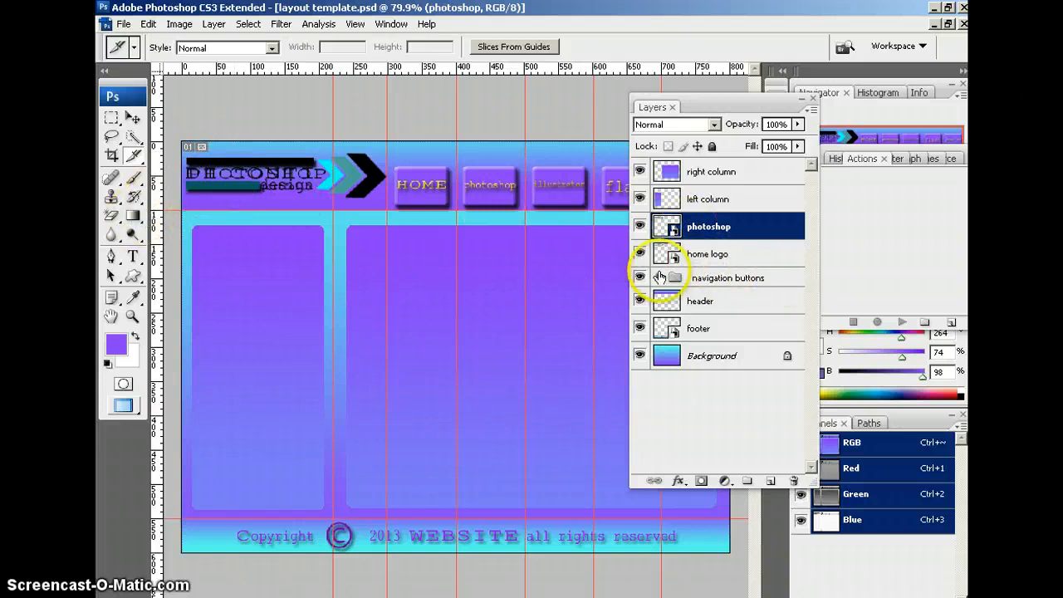
{"action": "left_click", "coordinate": [640, 254]}
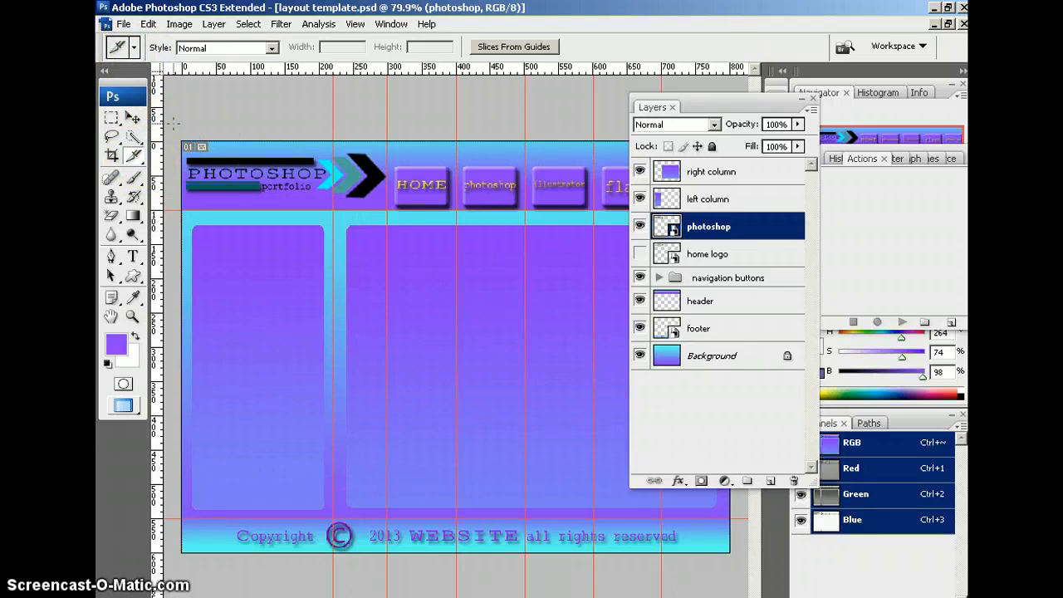
Draw a slice of about 300 by 101 px around the photoshop logo and move the Layers panel off the artwork
{"action": "left_click_drag", "start_coordinate": [208, 142], "coordinate": [386, 209]}
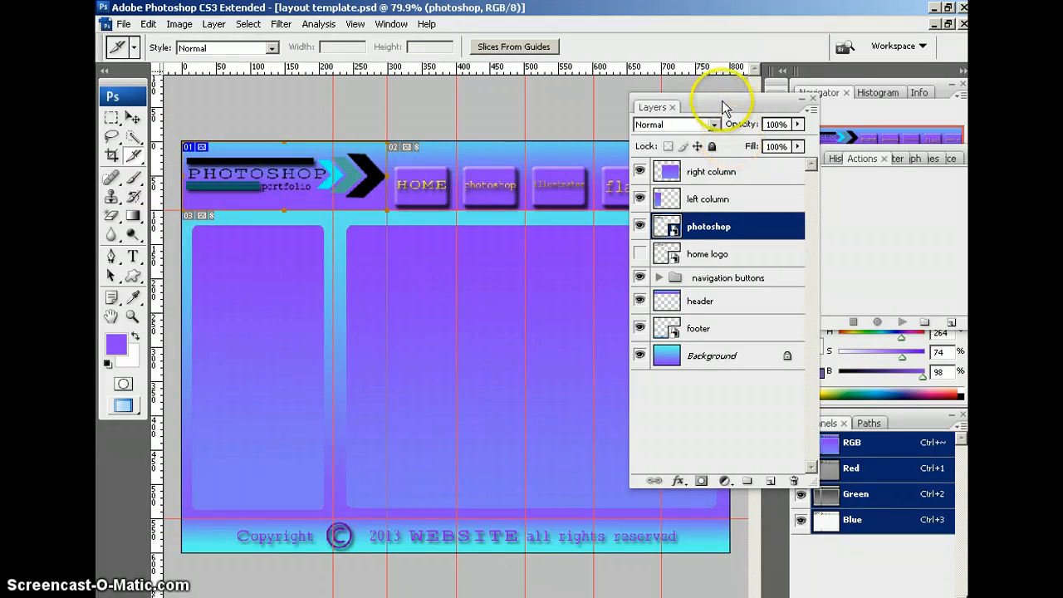
{"action": "left_click_drag", "start_coordinate": [724, 107], "coordinate": [859, 136]}
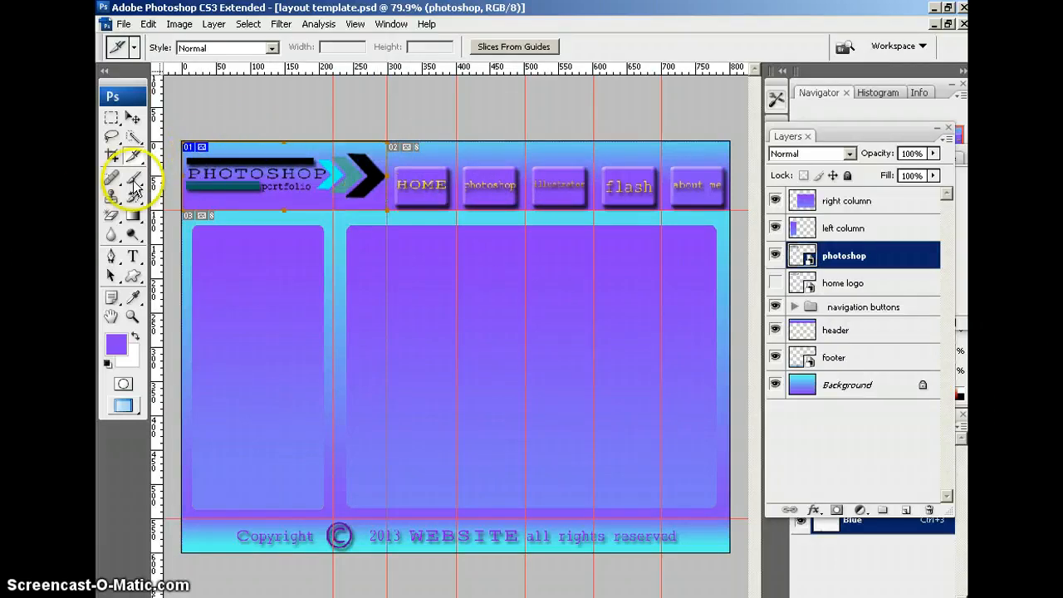
Name the logo slice logo photoshop and set its height to 100
{"action": "double_click", "coordinate": [235, 167]}
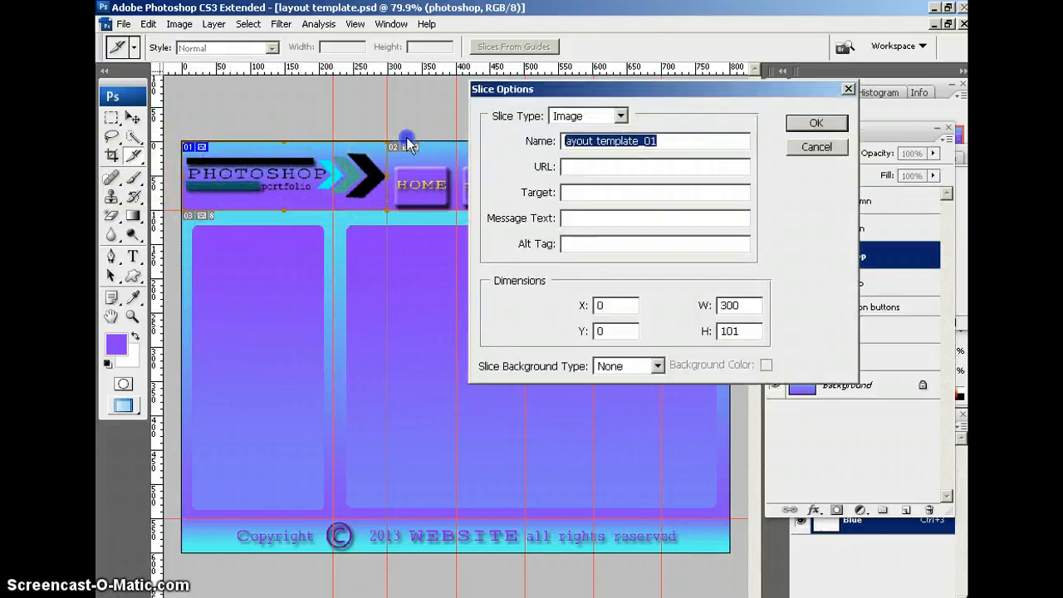
{"action": "type", "text": "logo photoshop"}
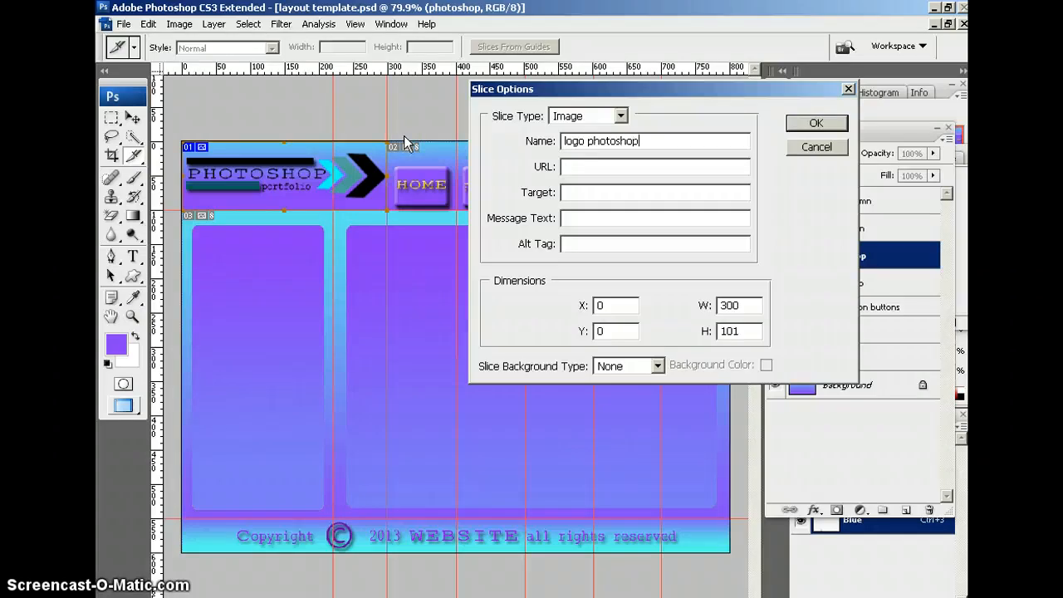
{"action": "left_click", "coordinate": [740, 330]}
{"action": "type", "text": "0"}
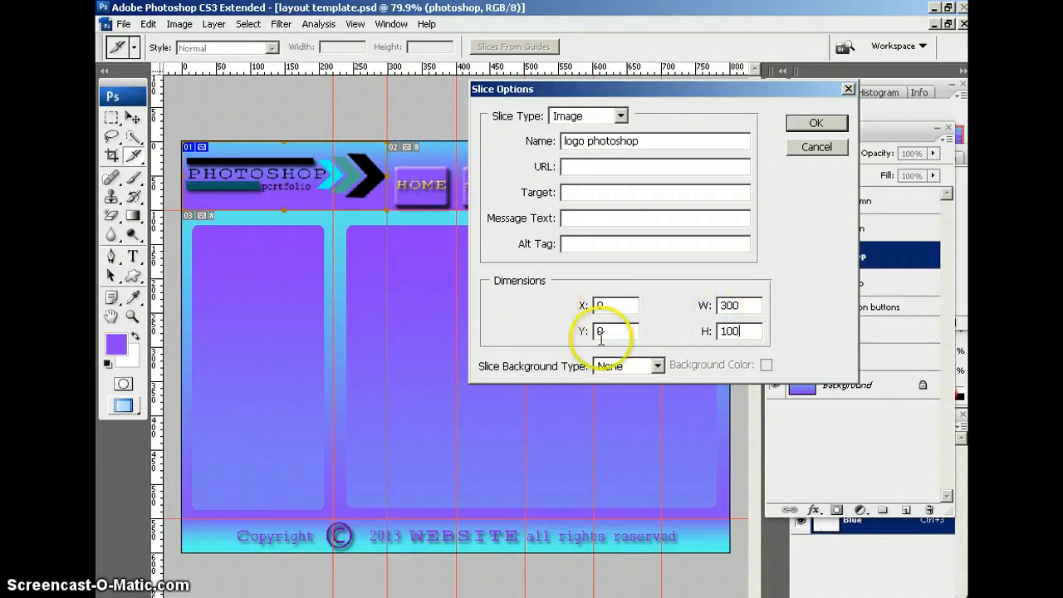
{"action": "left_click", "coordinate": [817, 122]}
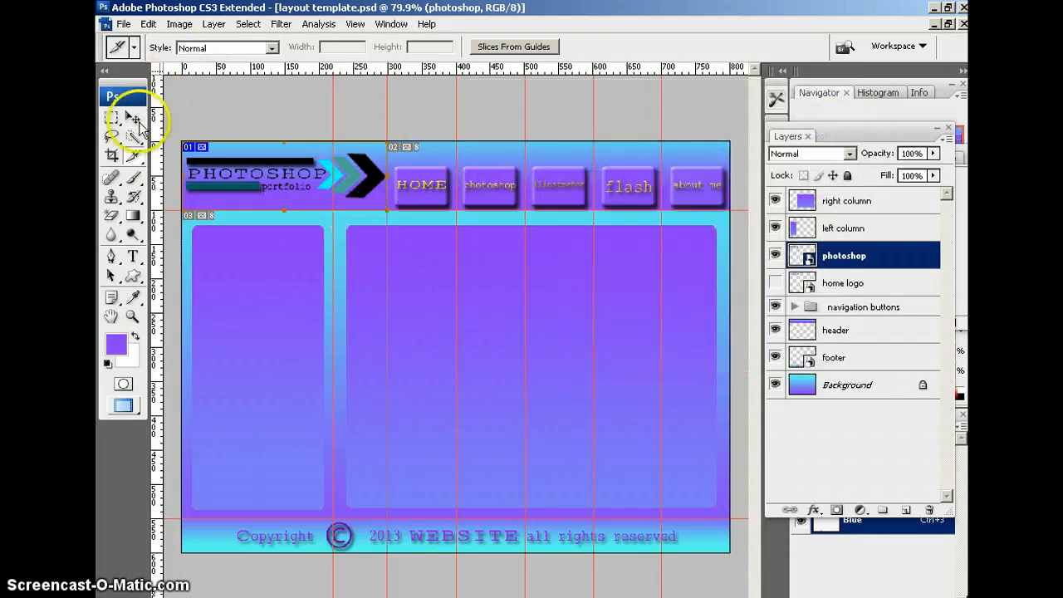
Save the layout for the web as JPEG images with all slices, into the Dreamweaver subfolder PS Layout named after the site owner
{"action": "left_click", "coordinate": [125, 29]}
{"action": "left_click", "coordinate": [186, 245]}
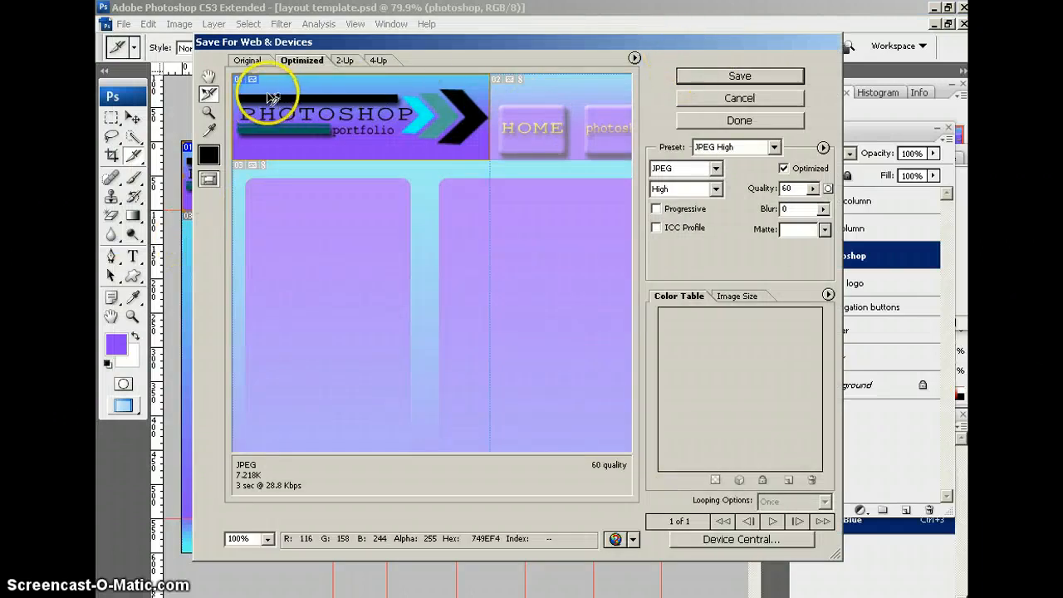
{"action": "left_click", "coordinate": [735, 78]}
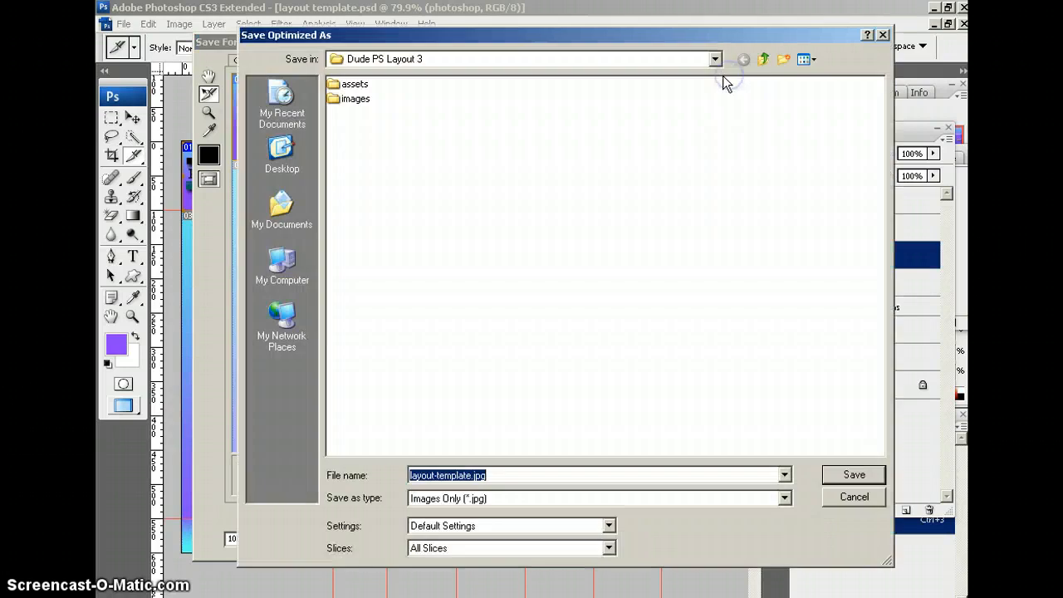
{"action": "left_click_drag", "start_coordinate": [415, 33], "coordinate": [372, 17]}
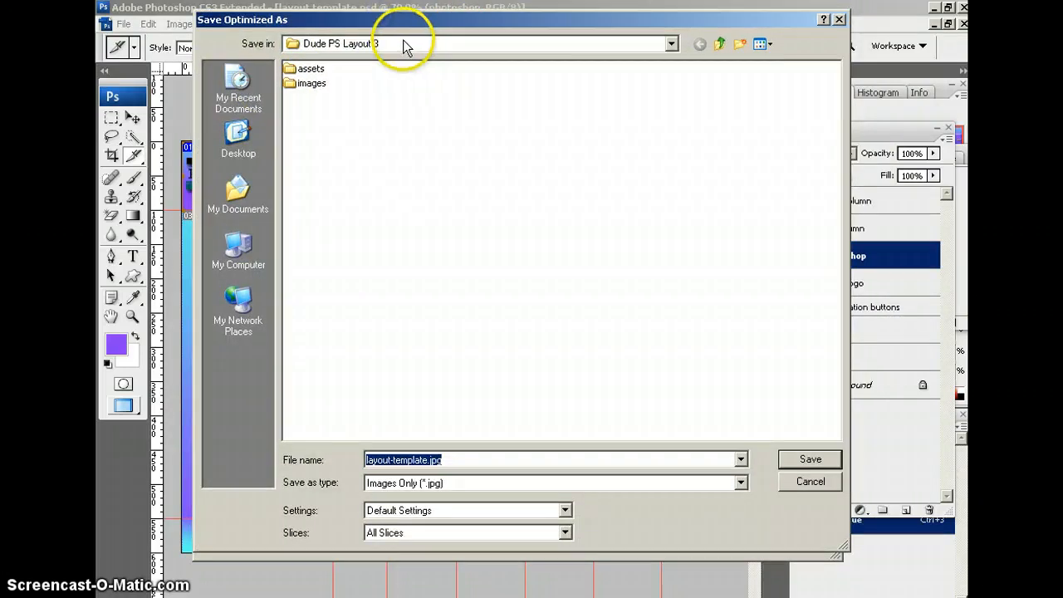
{"action": "left_click", "coordinate": [672, 44]}
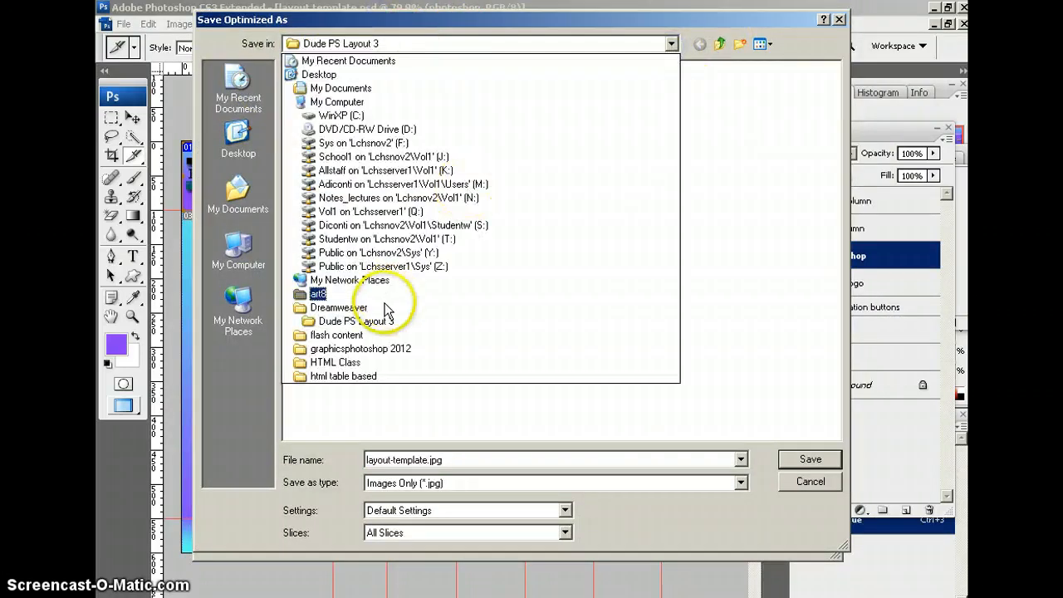
{"action": "left_click", "coordinate": [338, 308]}
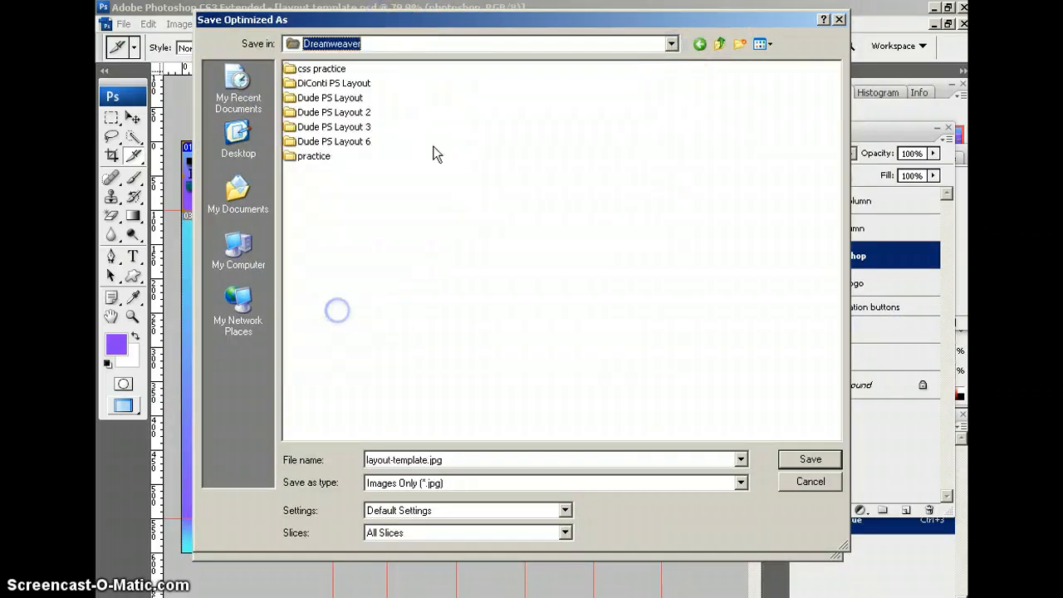
{"action": "double_click", "coordinate": [310, 84]}
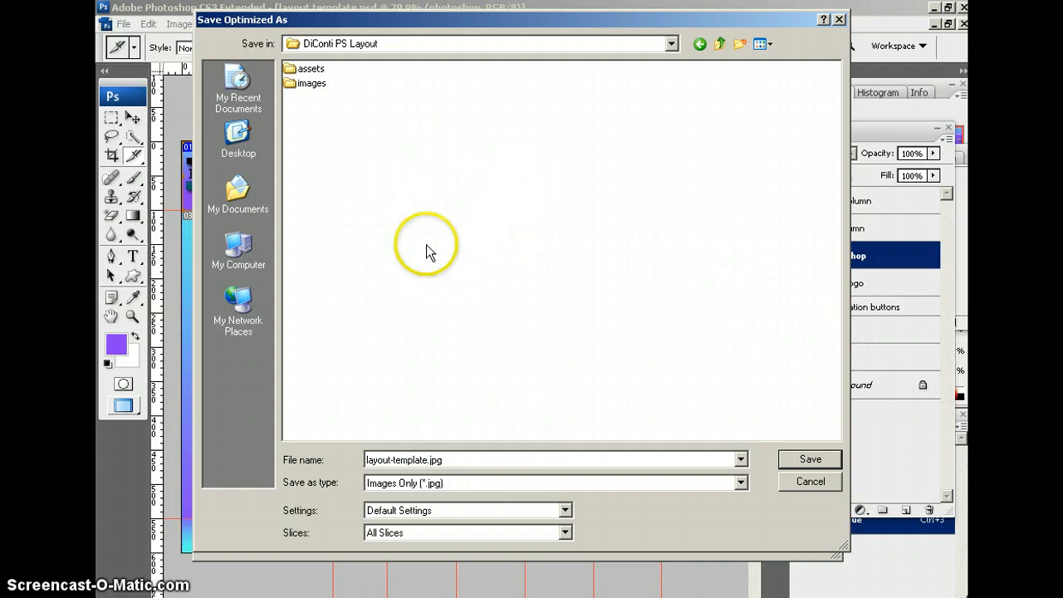
{"action": "left_click", "coordinate": [805, 461]}
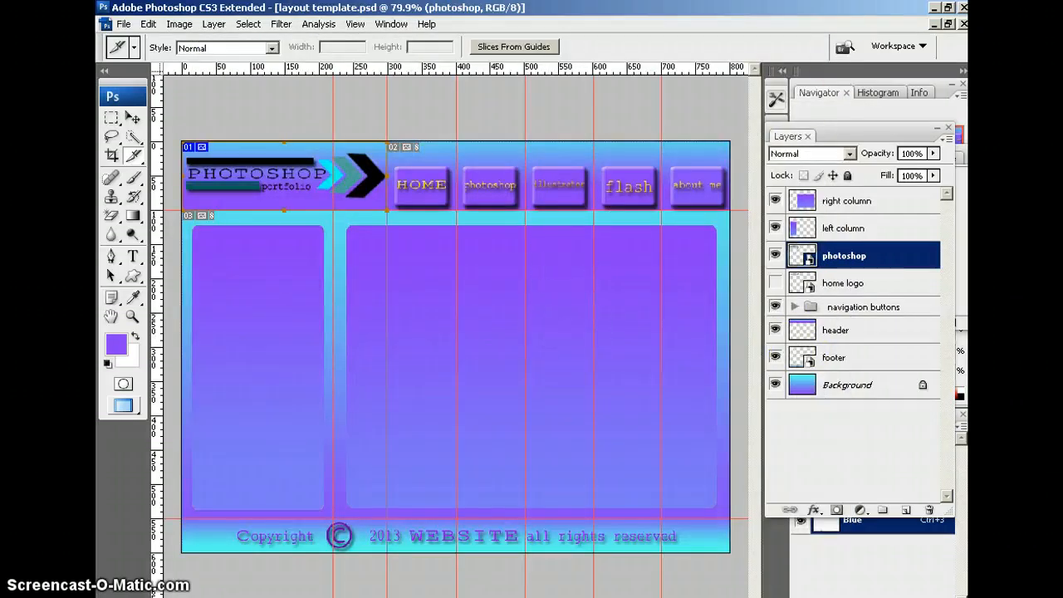
Save the layout template, switch to Dreamweaver and expand the site's images folder
{"action": "left_click", "coordinate": [123, 24]}
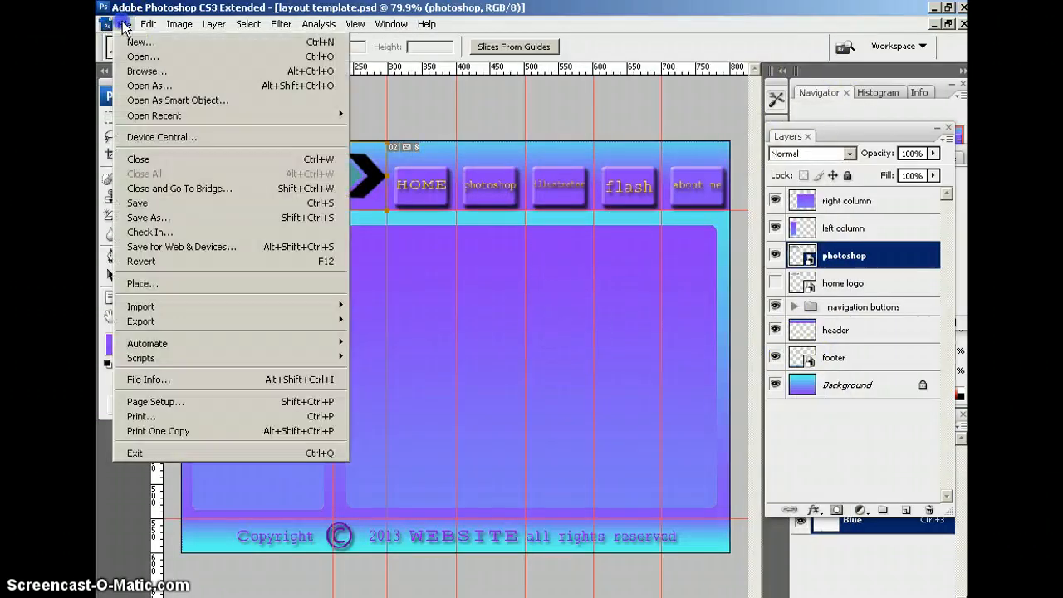
{"action": "left_click", "coordinate": [138, 203]}
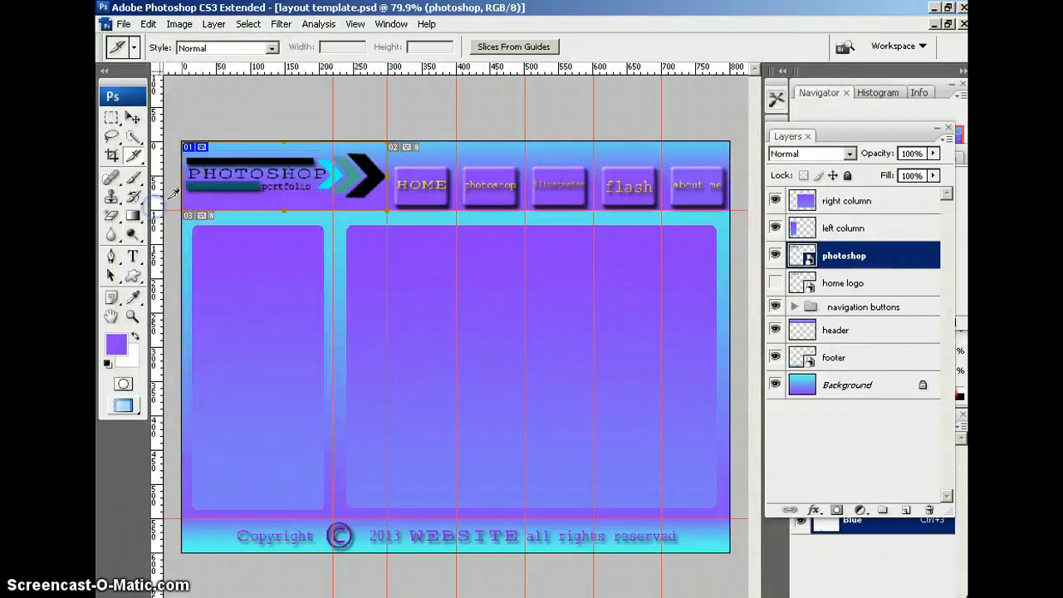
{"action": "left_click", "coordinate": [936, 9]}
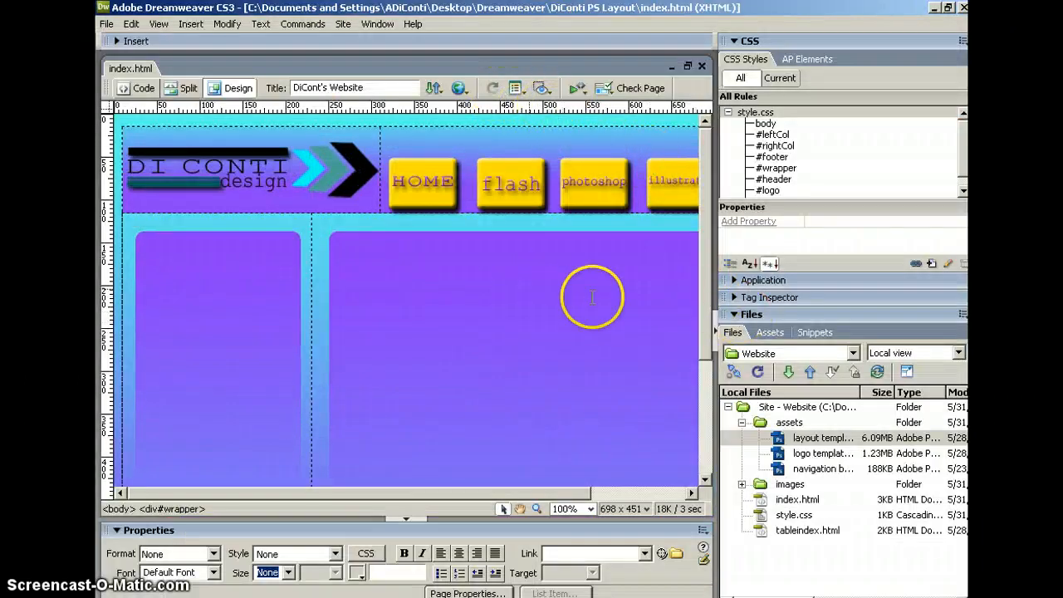
{"action": "left_click", "coordinate": [741, 484]}
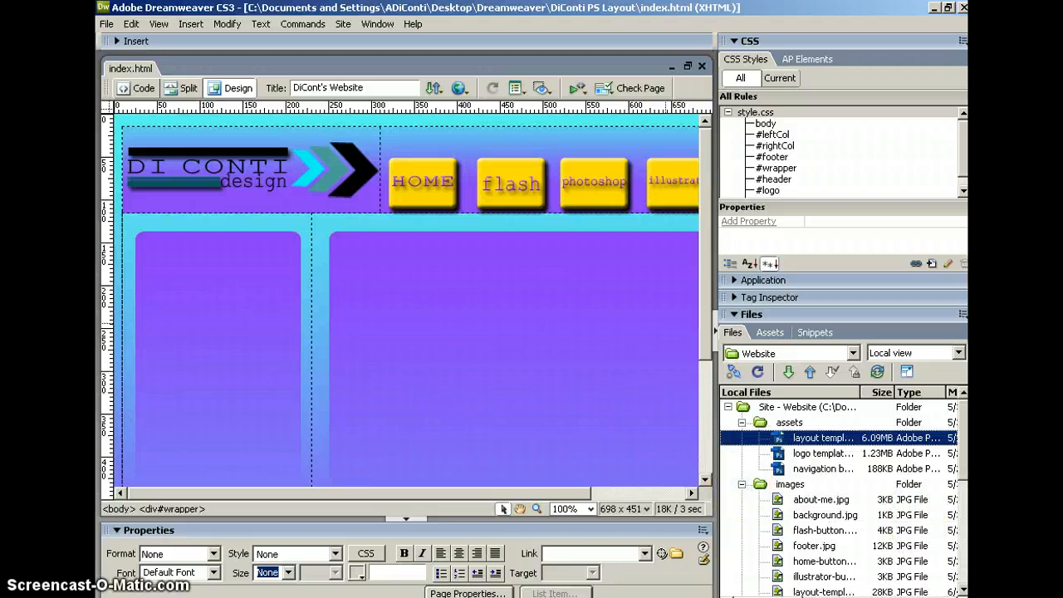
{"action": "mouse_move", "coordinate": [966, 456]}
{"action": "left_mouse_down"}
{"action": "mouse_move", "coordinate": [955, 564]}
{"action": "mouse_move", "coordinate": [957, 442]}
{"action": "left_mouse_up"}
{"action": "left_click", "coordinate": [853, 353]}
{"action": "left_click", "coordinate": [853, 353]}
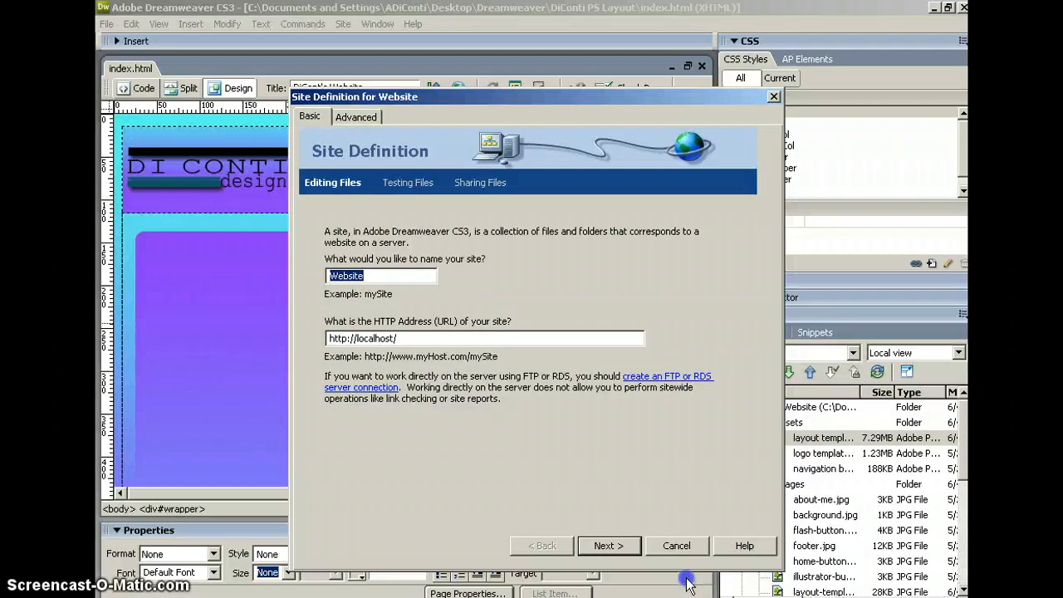
{"action": "left_click", "coordinate": [676, 545]}
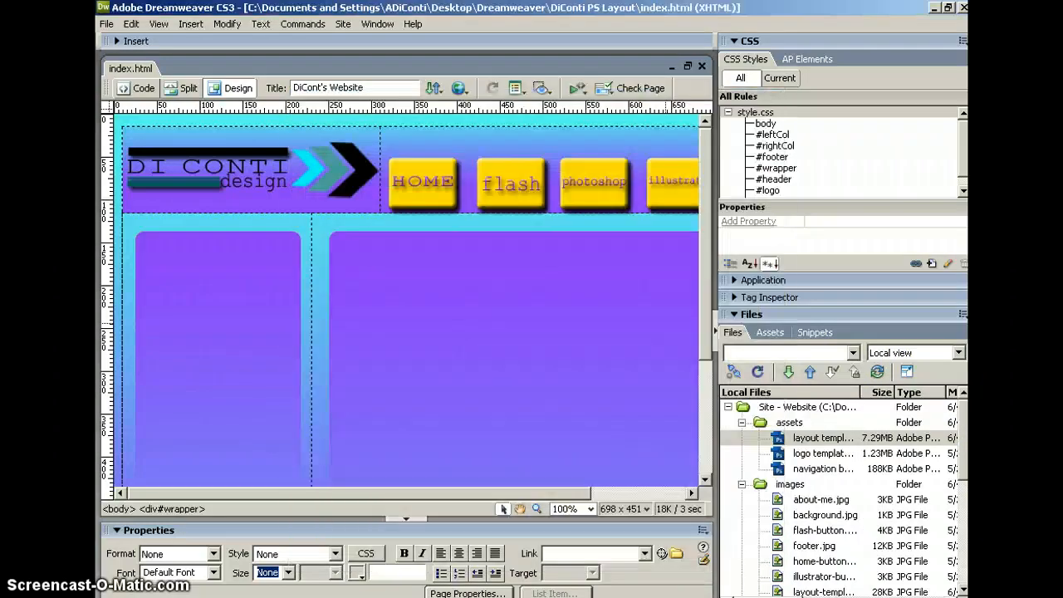
Delete the leftover slice images layout-template_02.jpg and layout-template_03.jpg from the site's images folder
{"action": "left_click_drag", "start_coordinate": [958, 439], "coordinate": [946, 537]}
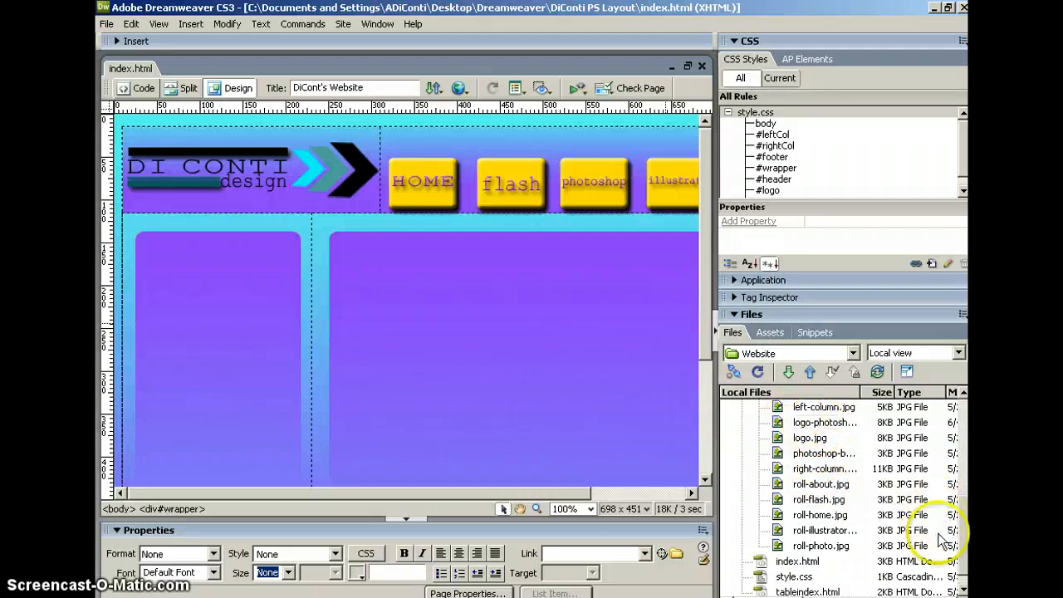
{"action": "left_click", "coordinate": [958, 561]}
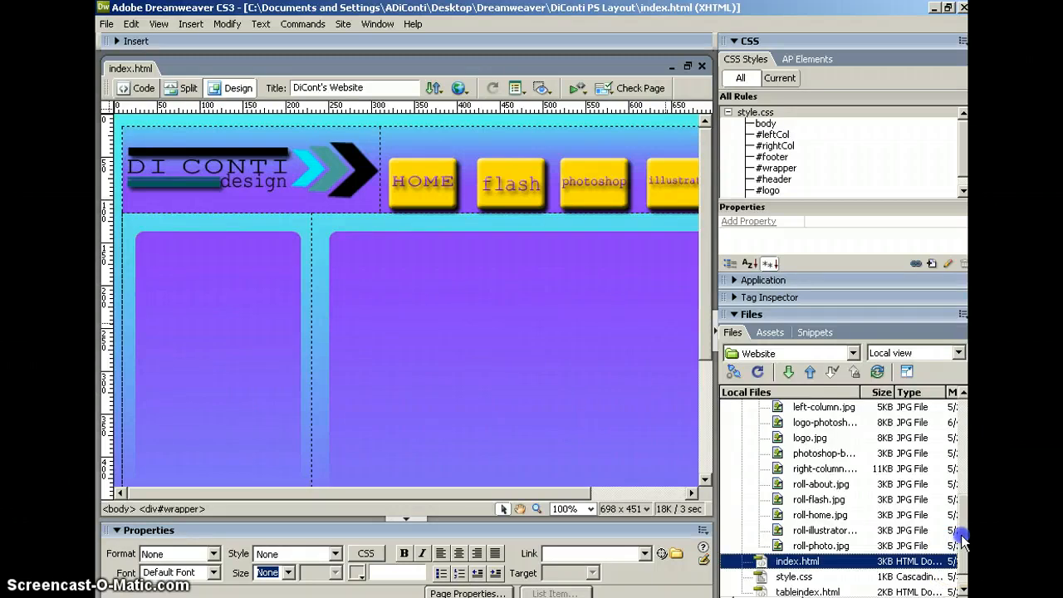
{"action": "left_click_drag", "start_coordinate": [962, 536], "coordinate": [962, 513]}
{"action": "left_click", "coordinate": [825, 440]}
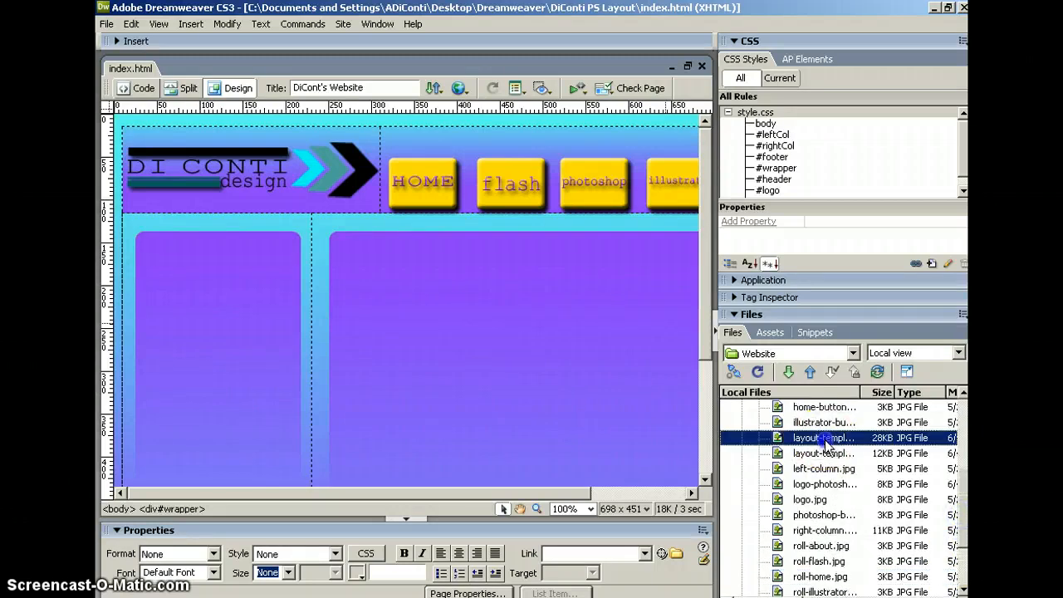
{"action": "left_click", "coordinate": [828, 454], "text": "shift"}
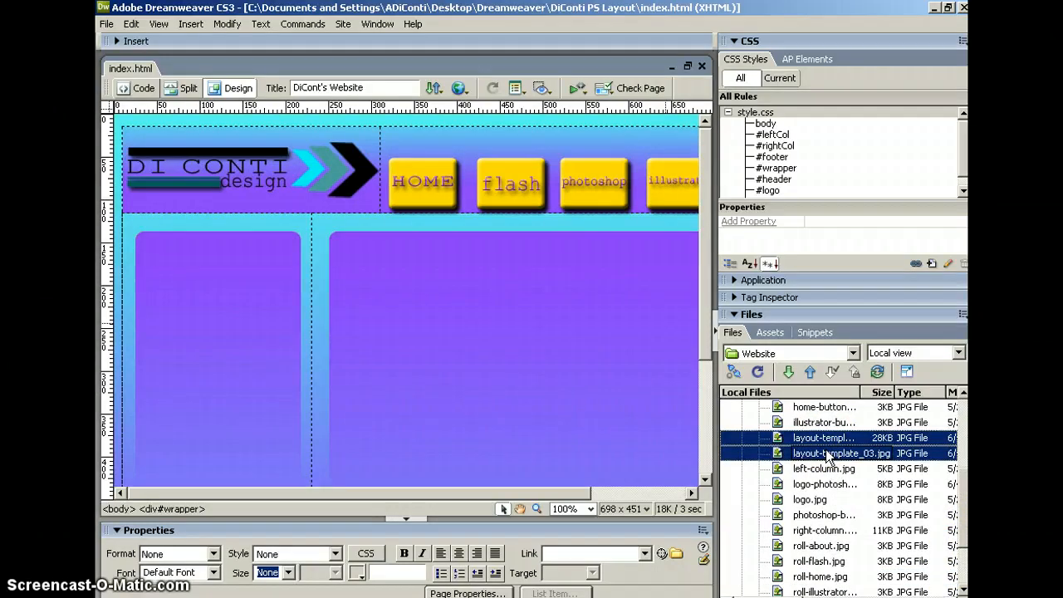
{"action": "key", "text": "Delete"}
{"action": "left_click", "coordinate": [498, 344]}
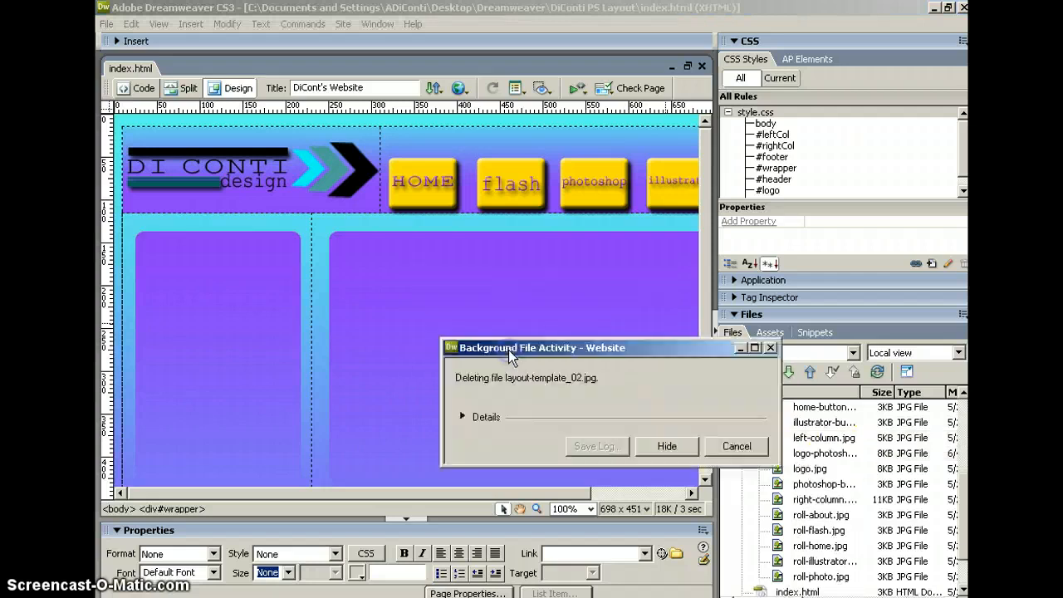
{"action": "left_click", "coordinate": [844, 458]}
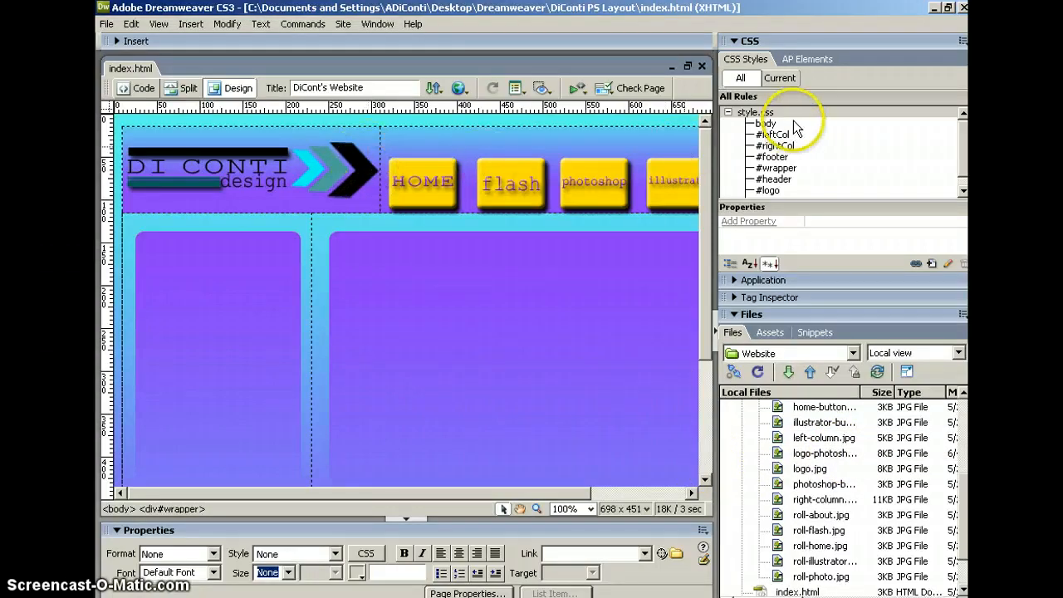
Save the index page under the new name photoshop in the site's root folder and collapse the images folder
{"action": "left_click", "coordinate": [105, 26]}
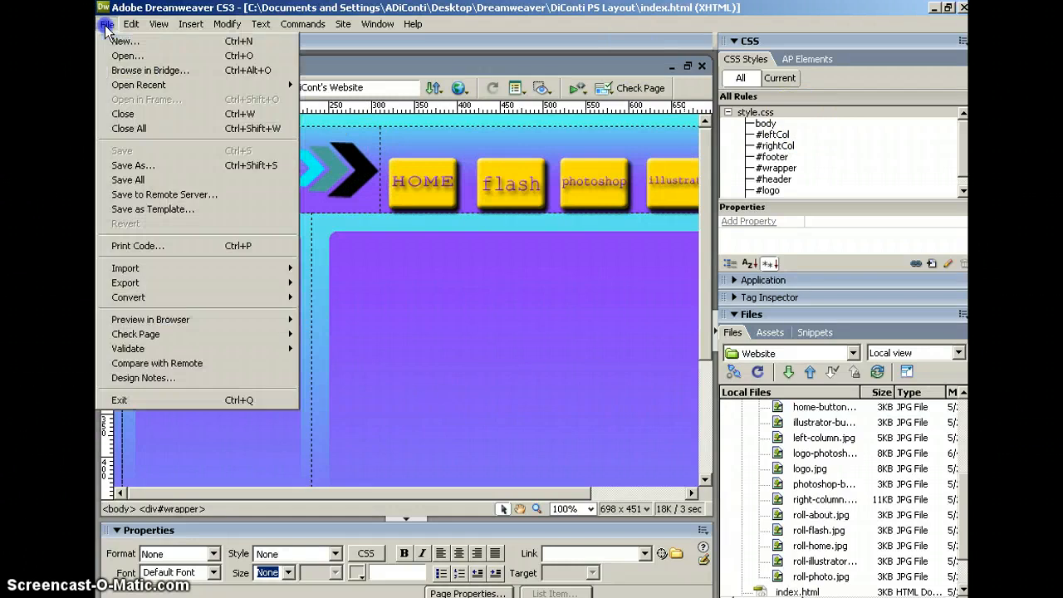
{"action": "left_click", "coordinate": [156, 167]}
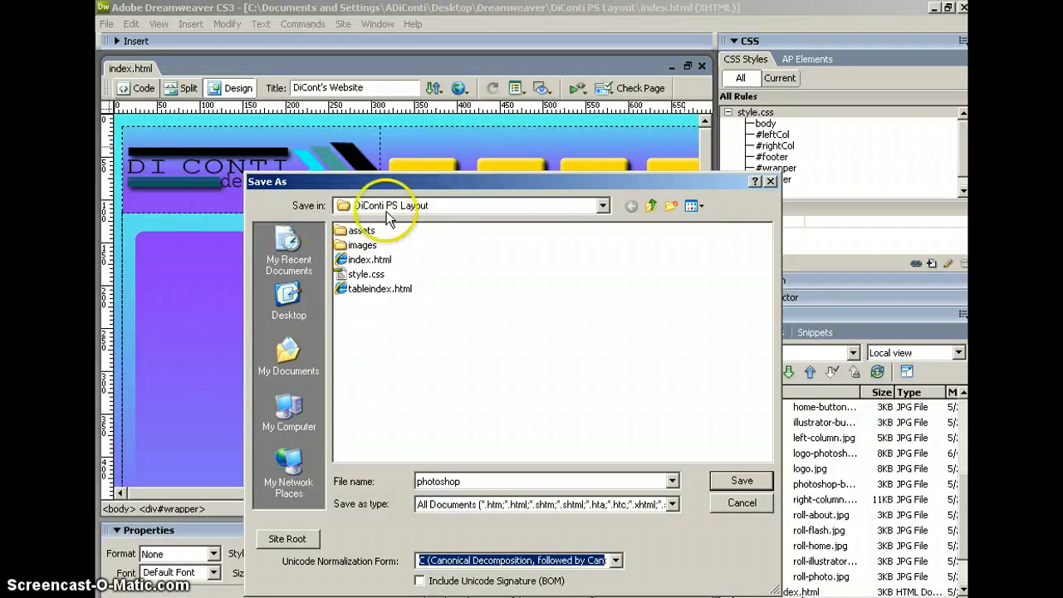
{"action": "left_click", "coordinate": [742, 482]}
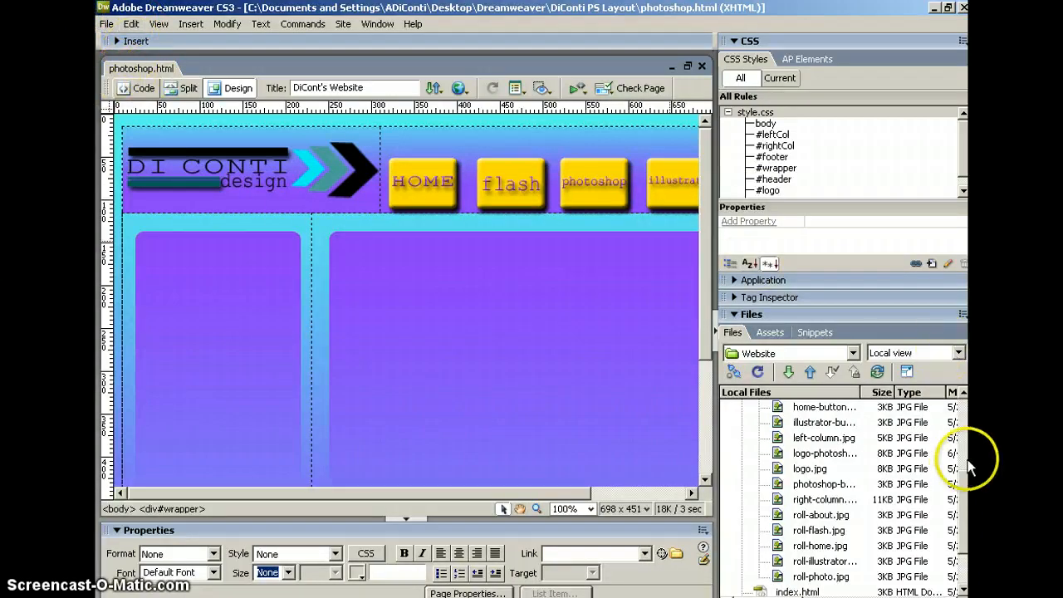
{"action": "scroll", "coordinate": [965, 460], "scroll_direction": "up", "scroll_amount": 4}
{"action": "left_click", "coordinate": [742, 484]}
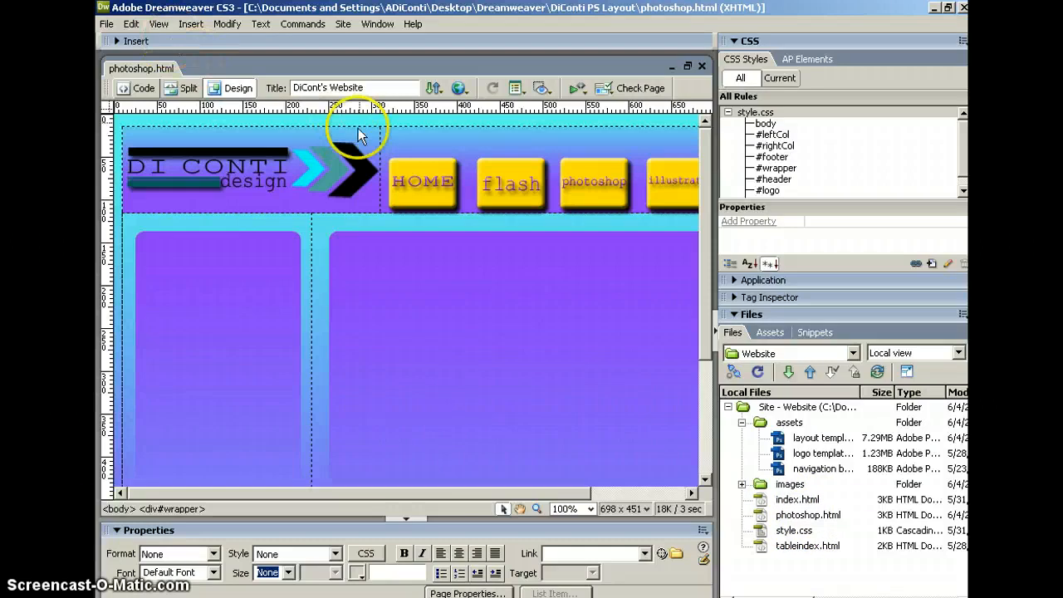
Change the logo div's ID to logops in the code of photoshop.html and refresh the styles
{"action": "left_click", "coordinate": [135, 89]}
{"action": "scroll", "coordinate": [375, 296], "scroll_direction": "up", "scroll_amount": 7}
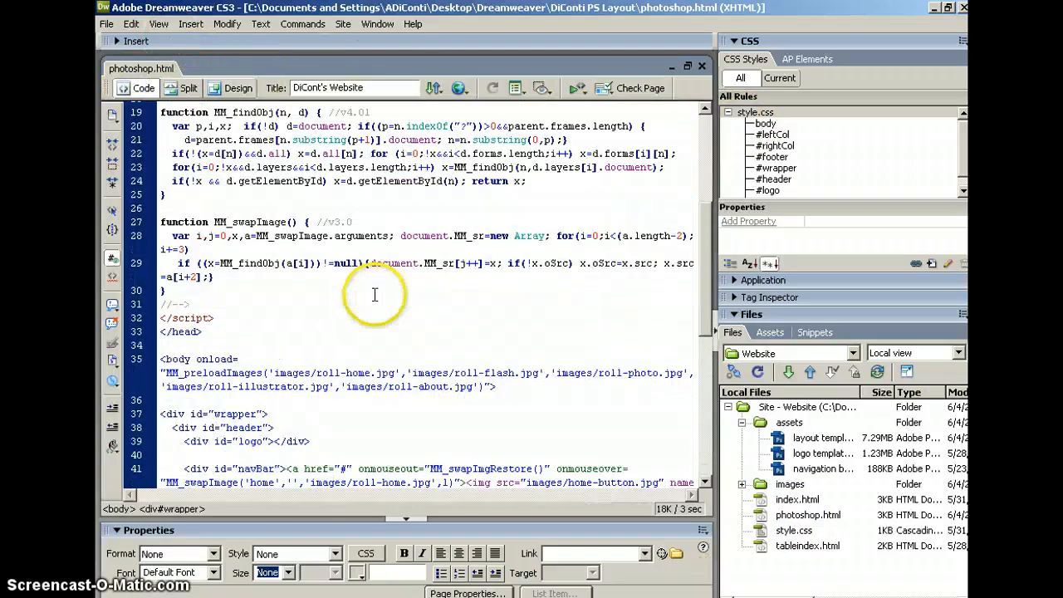
{"action": "scroll", "coordinate": [357, 249], "scroll_direction": "up", "scroll_amount": 6}
{"action": "scroll", "coordinate": [354, 241], "scroll_direction": "down", "scroll_amount": 7}
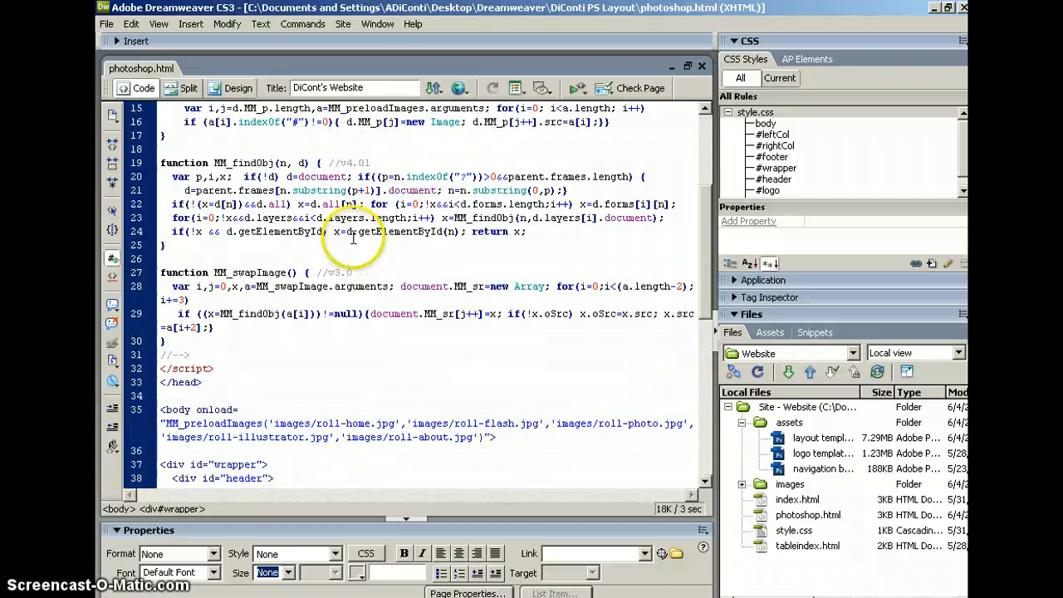
{"action": "scroll", "coordinate": [346, 235], "scroll_direction": "down", "scroll_amount": 1}
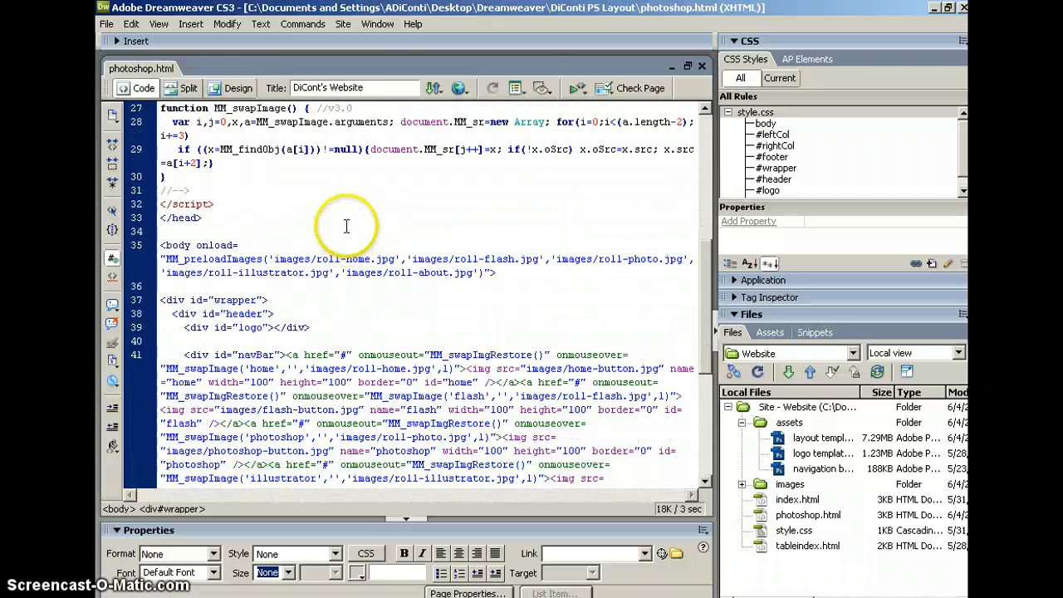
{"action": "left_click", "coordinate": [261, 328]}
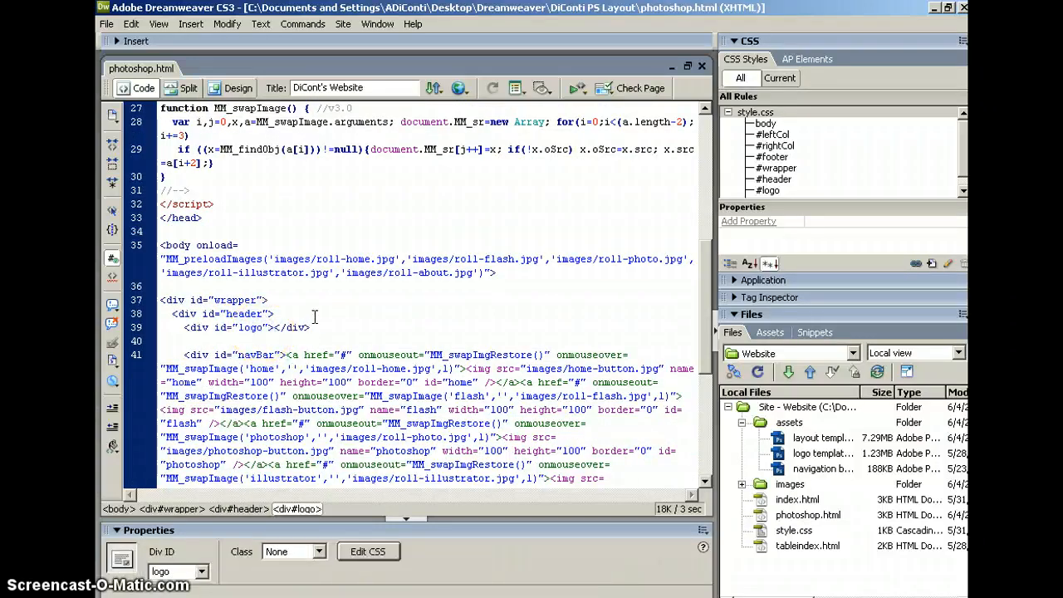
{"action": "type", "text": "o"}
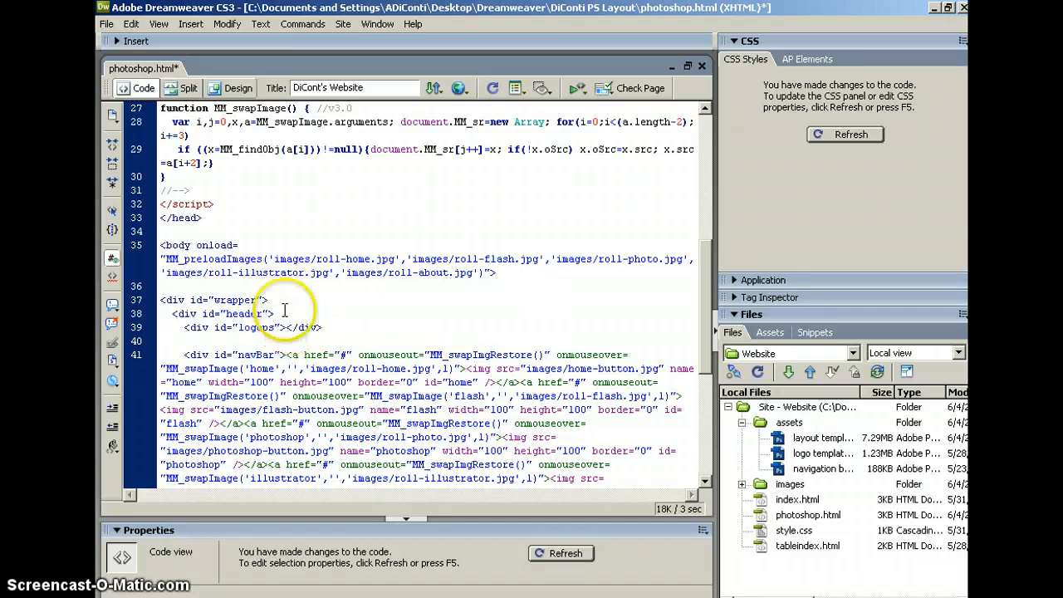
{"action": "left_click", "coordinate": [831, 135]}
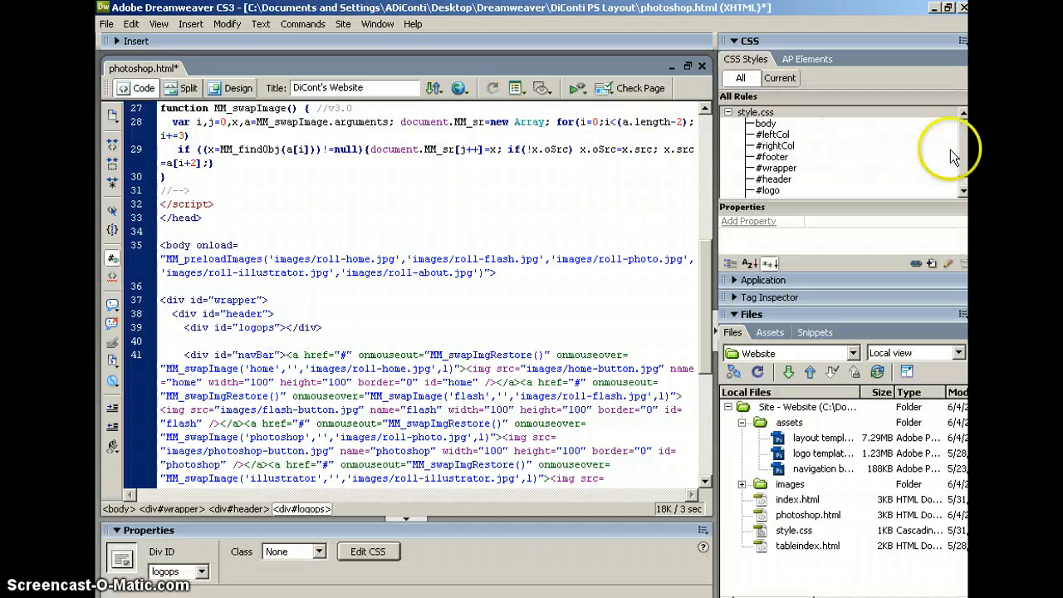
Create an advanced CSS rule with the selector #logops, defined in style.css
{"action": "left_click", "coordinate": [932, 263]}
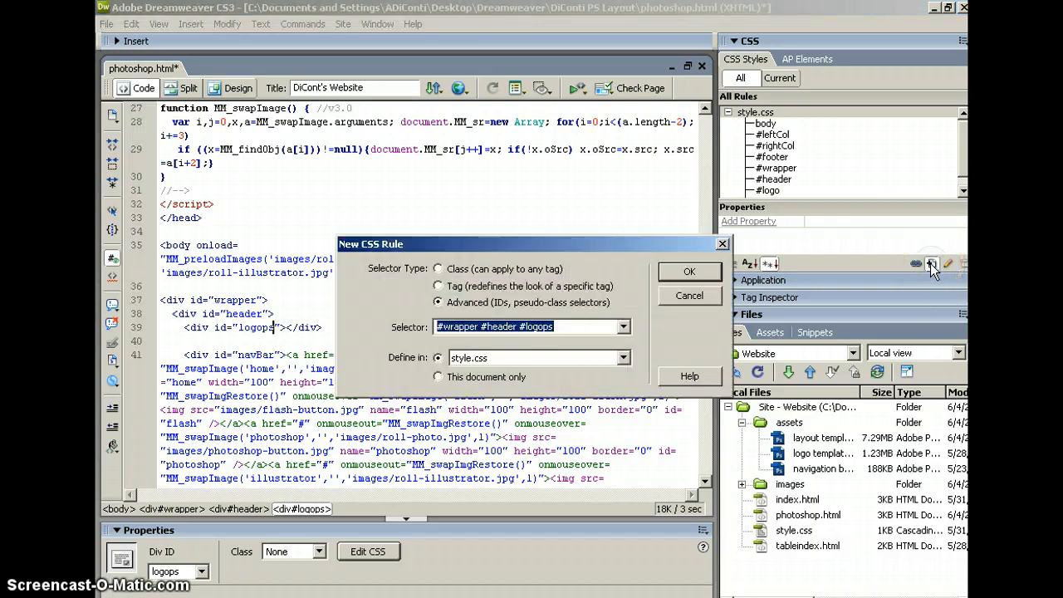
{"action": "left_click", "coordinate": [520, 327]}
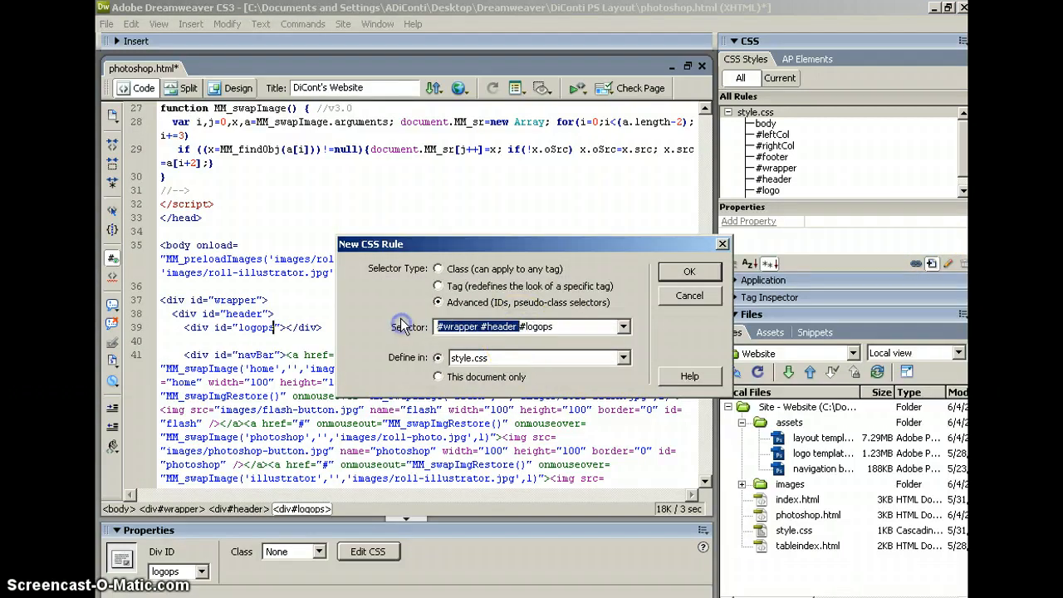
{"action": "key", "text": "BackSpace"}
{"action": "left_click", "coordinate": [467, 326]}
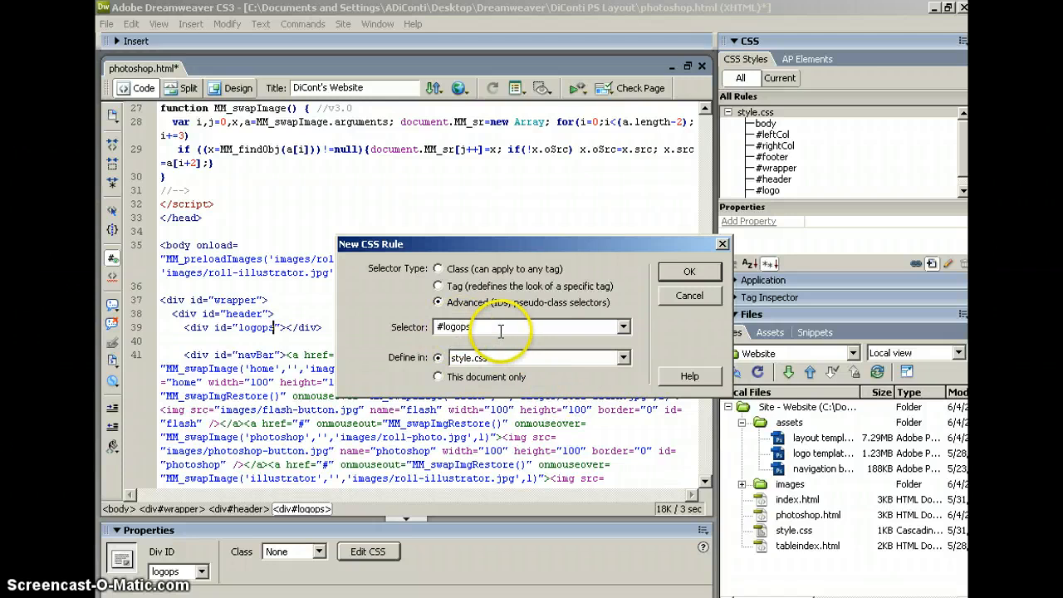
{"action": "left_click_drag", "start_coordinate": [537, 242], "coordinate": [506, 225]}
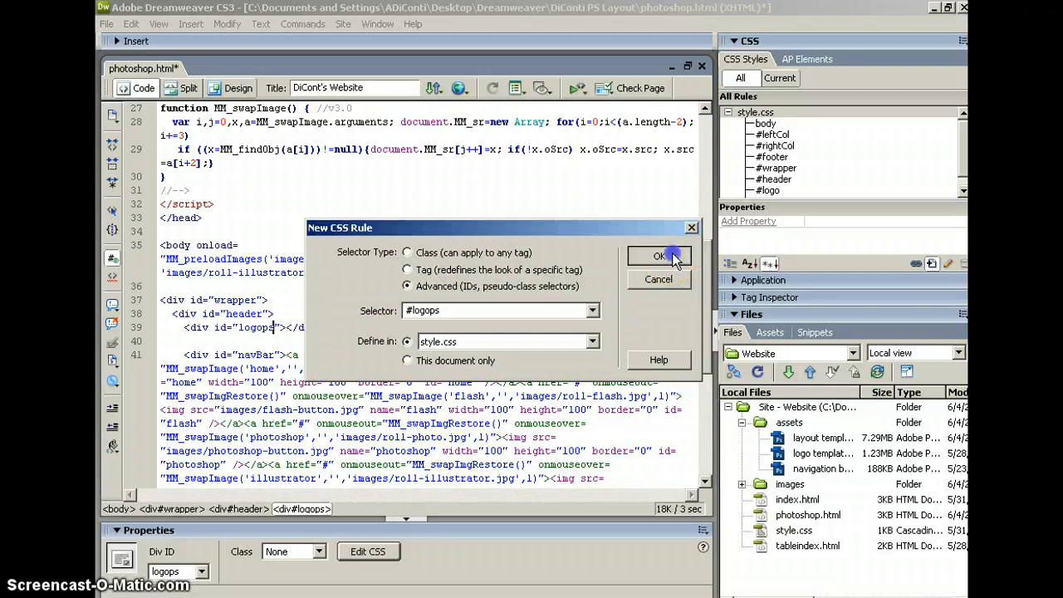
{"action": "left_click", "coordinate": [661, 256]}
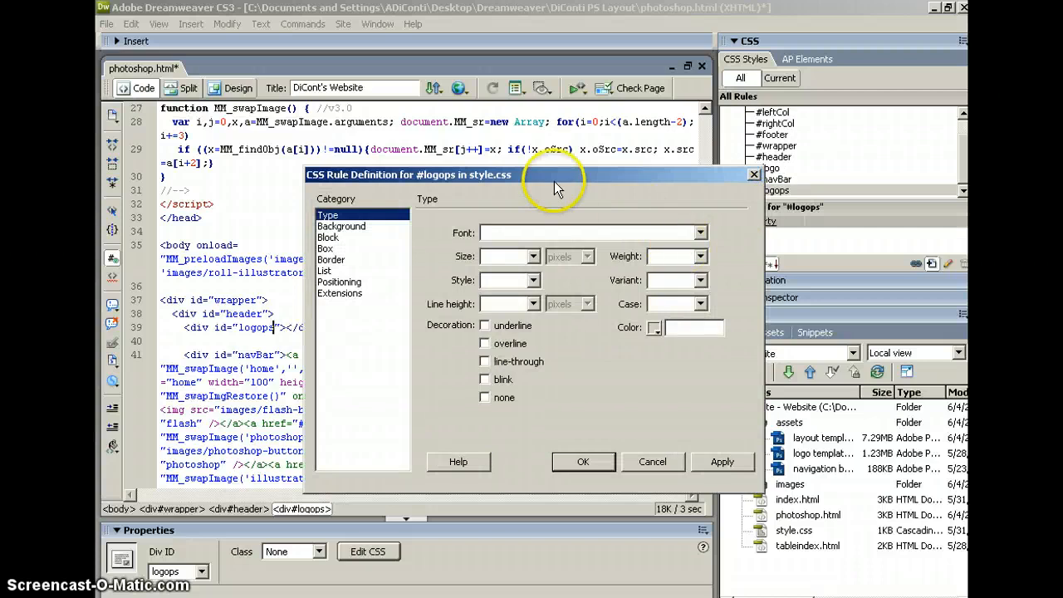
Give the #logops rule the background image images/logo-photoshop.jpg with no-repeat and apply it
{"action": "left_click_drag", "start_coordinate": [554, 181], "coordinate": [436, 146]}
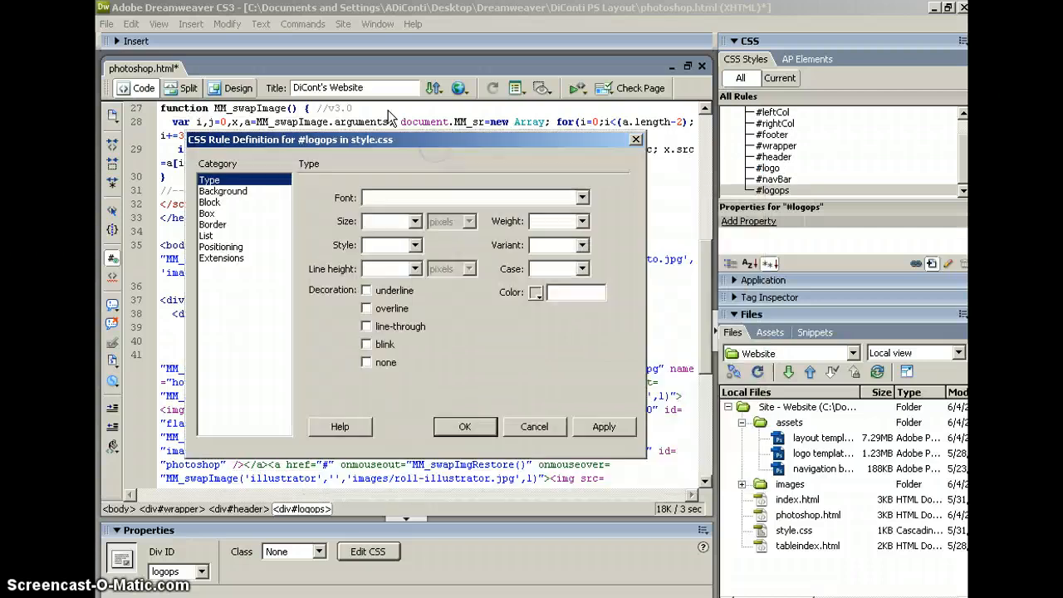
{"action": "left_click", "coordinate": [216, 192]}
{"action": "left_click", "coordinate": [584, 229]}
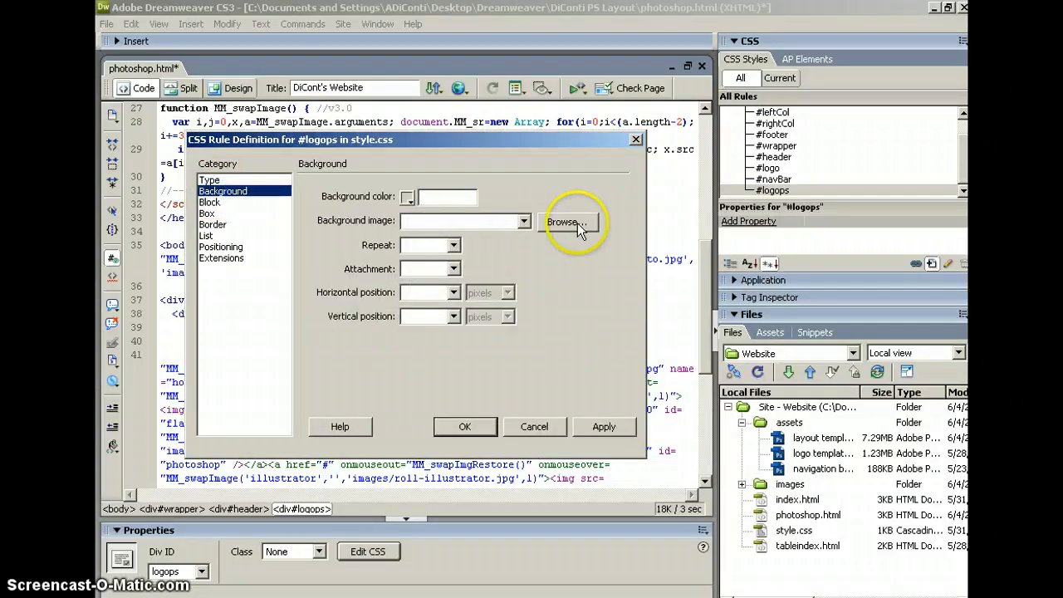
{"action": "double_click", "coordinate": [261, 299]}
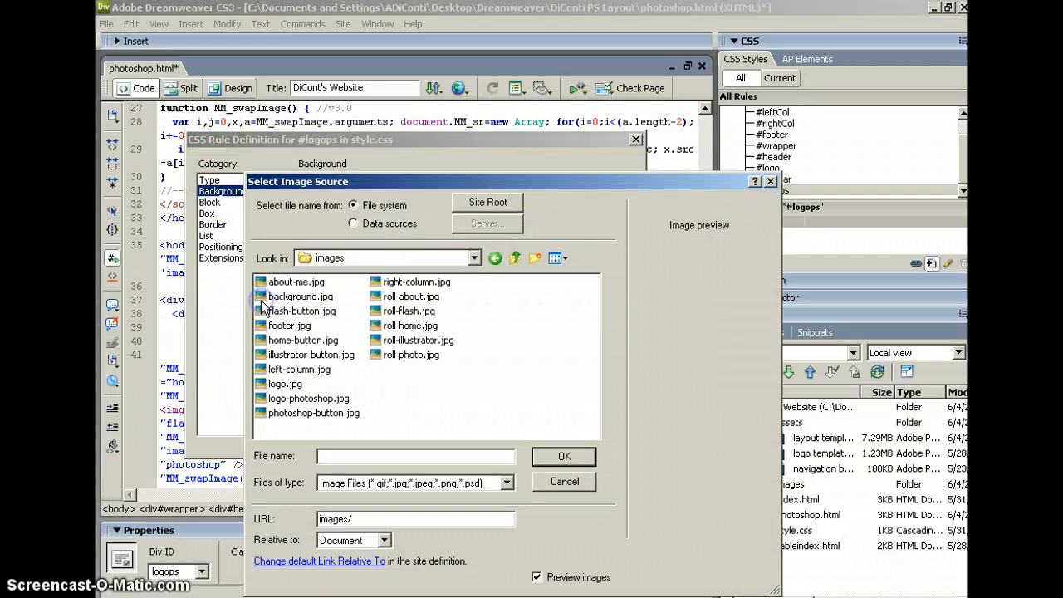
{"action": "left_click", "coordinate": [289, 402]}
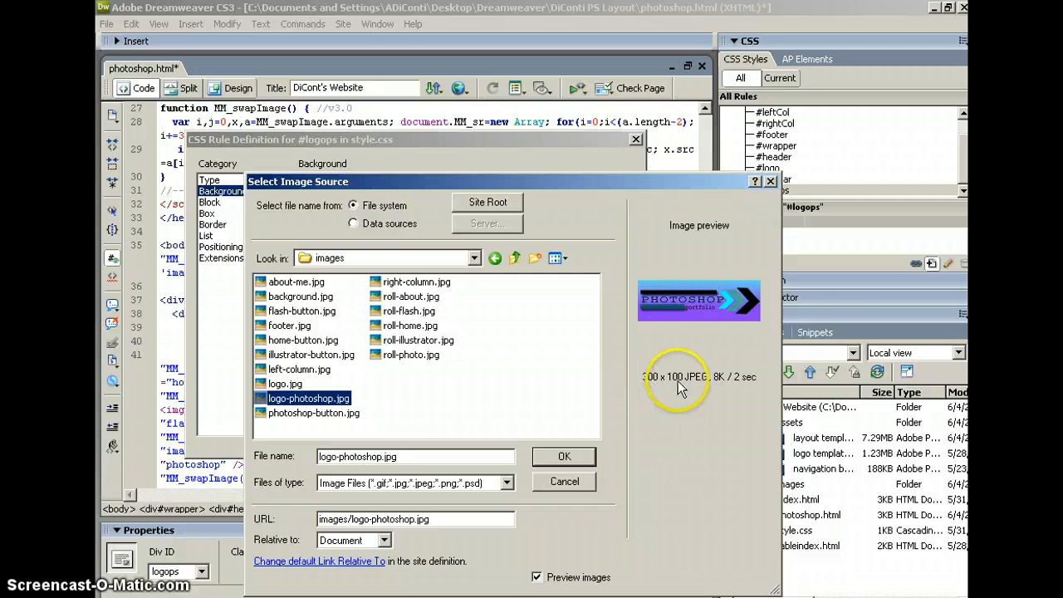
{"action": "left_click", "coordinate": [567, 456]}
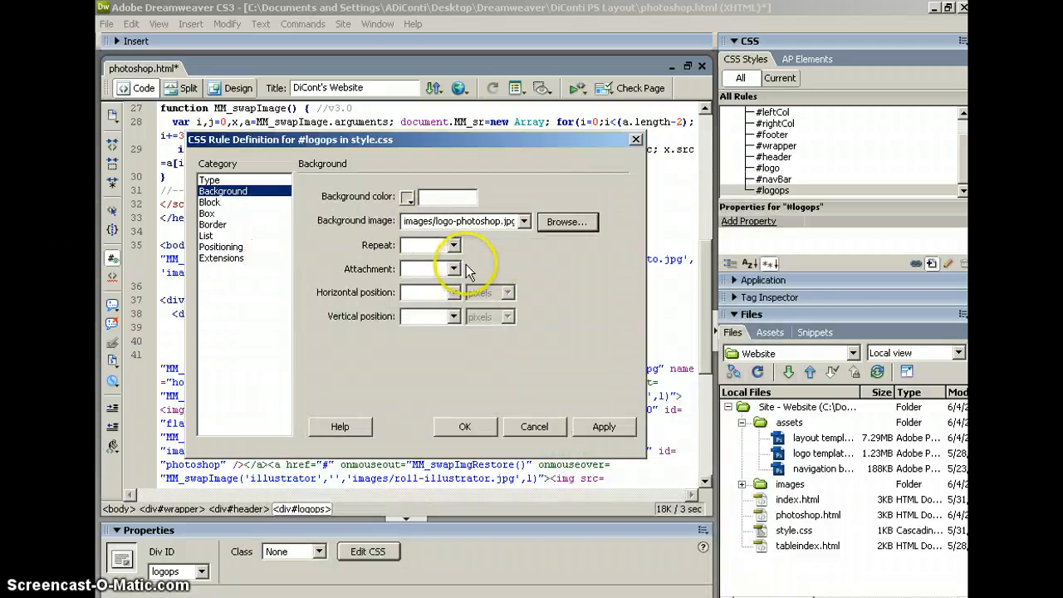
{"action": "left_click", "coordinate": [454, 245]}
{"action": "left_click", "coordinate": [427, 258]}
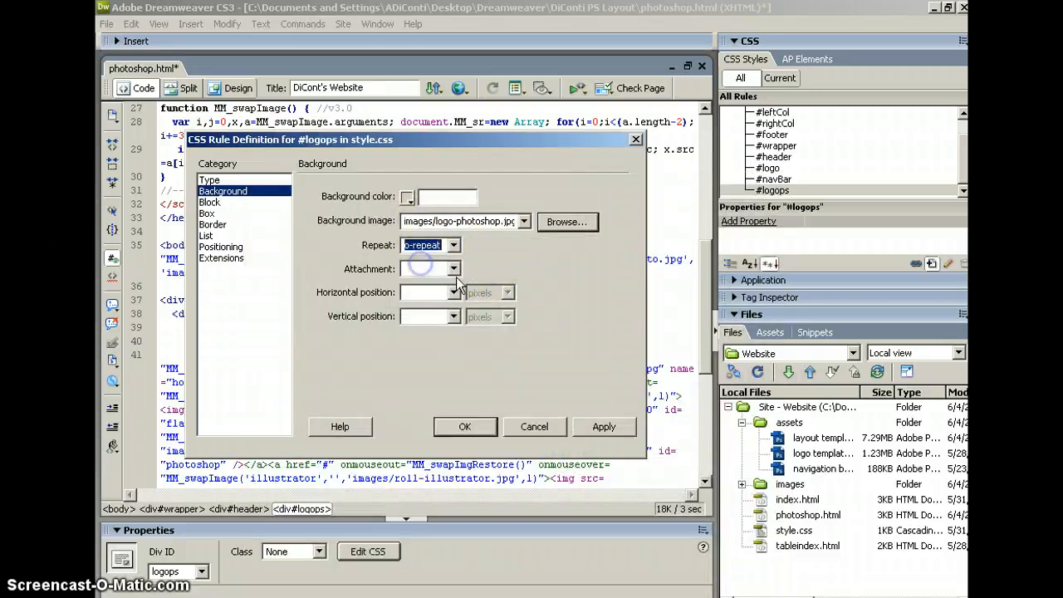
{"action": "left_click", "coordinate": [604, 428]}
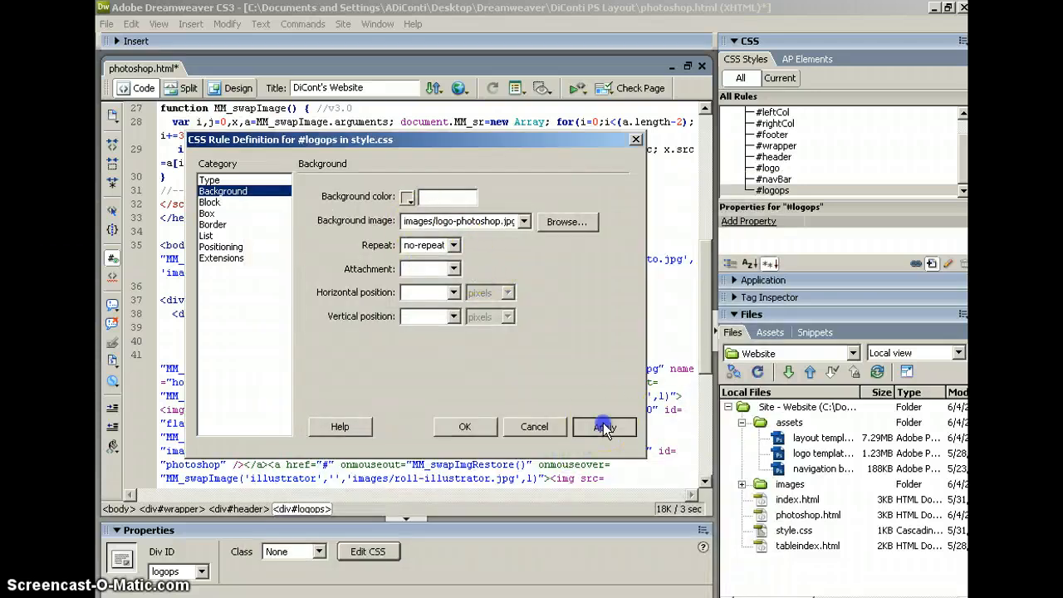
Set the #logops rule's box to 300 pixels wide and 100 pixels high with a left float, and confirm the rule
{"action": "left_click", "coordinate": [207, 213]}
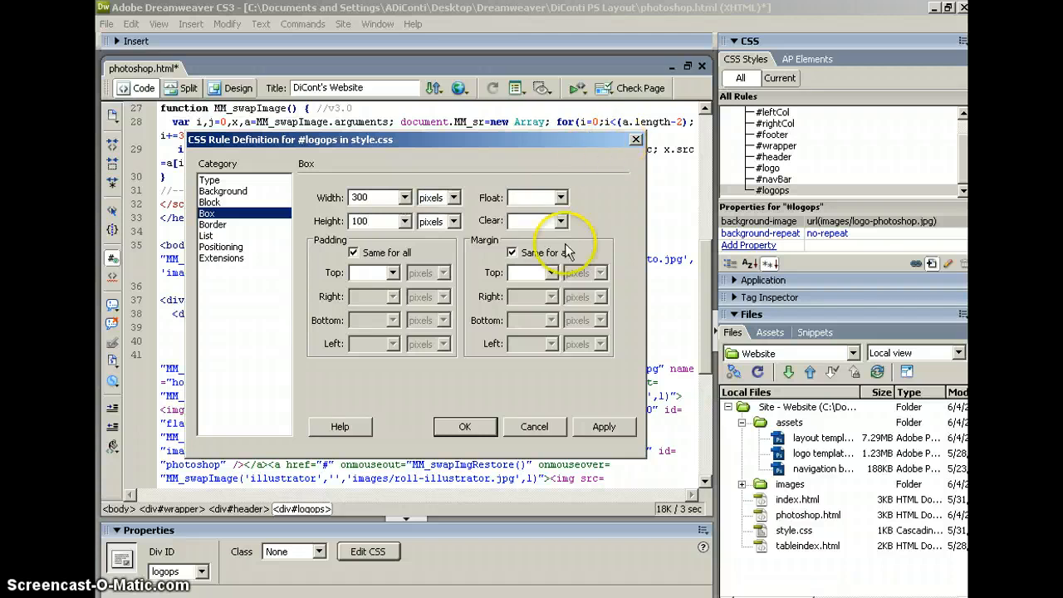
{"action": "left_click", "coordinate": [562, 198]}
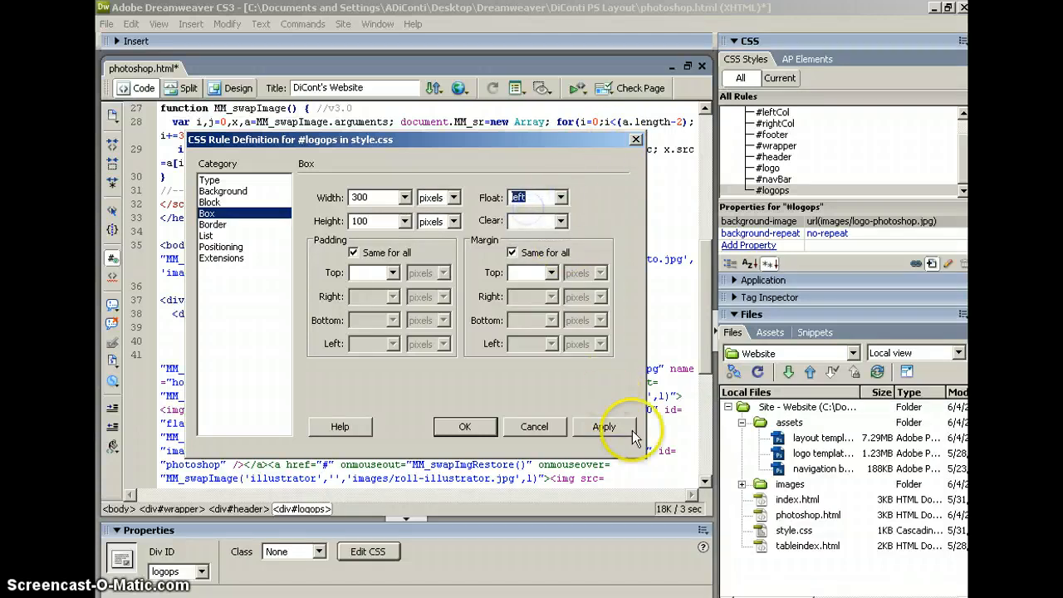
{"action": "left_click", "coordinate": [604, 426]}
{"action": "left_click", "coordinate": [466, 429]}
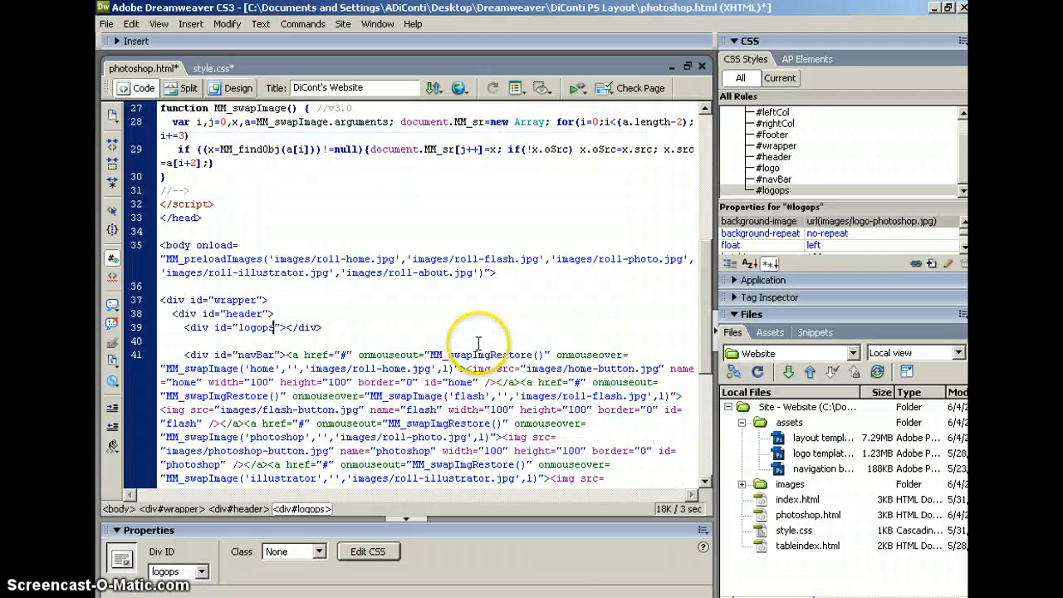
Save all open files, preview photoshop.html in Firefox and close the preview
{"action": "left_click", "coordinate": [108, 25]}
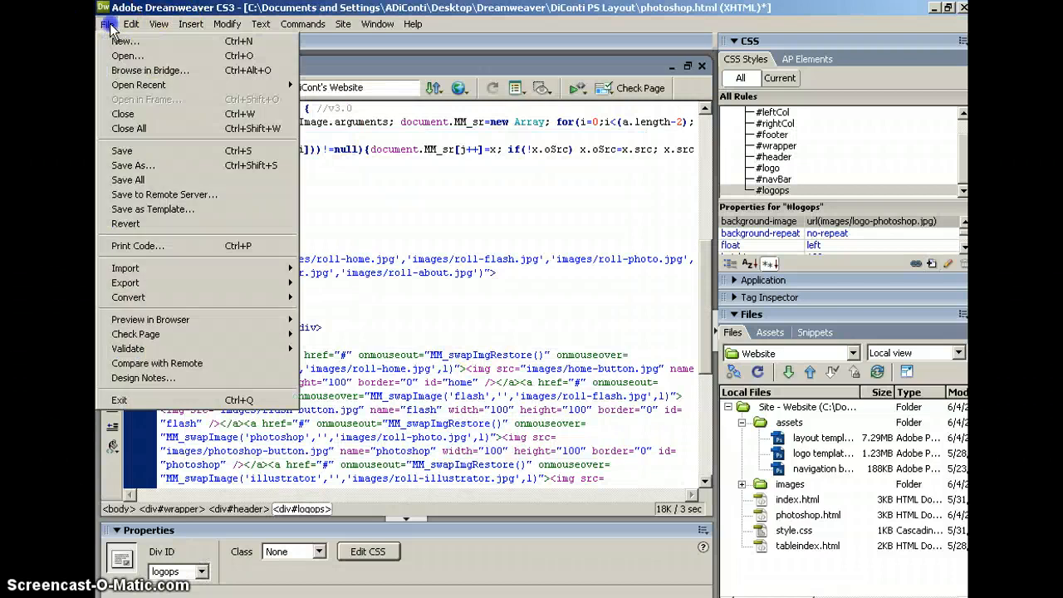
{"action": "left_click", "coordinate": [116, 180]}
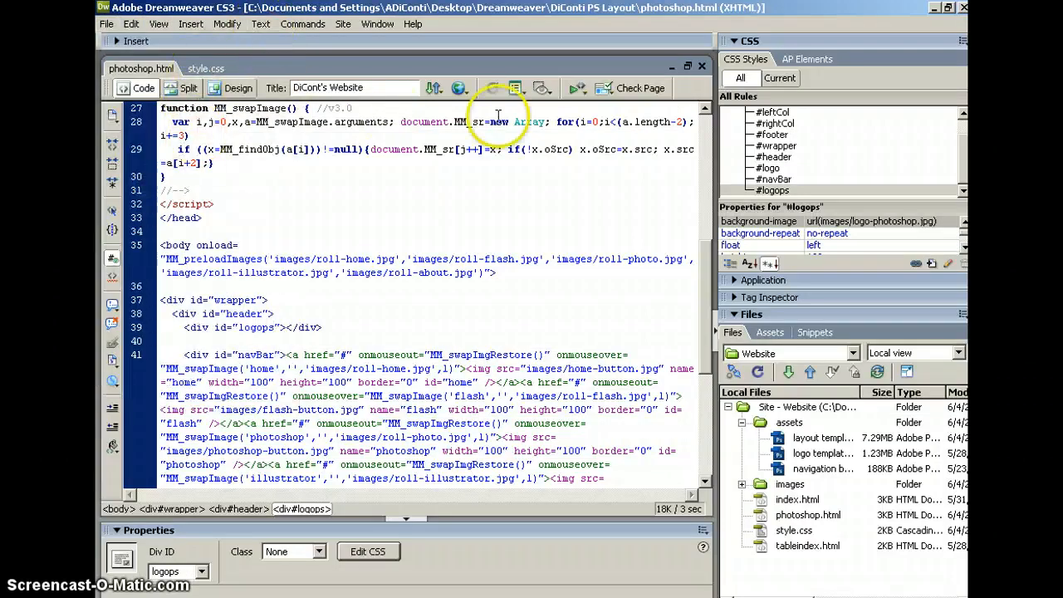
{"action": "left_click", "coordinate": [459, 89]}
{"action": "left_click", "coordinate": [480, 108]}
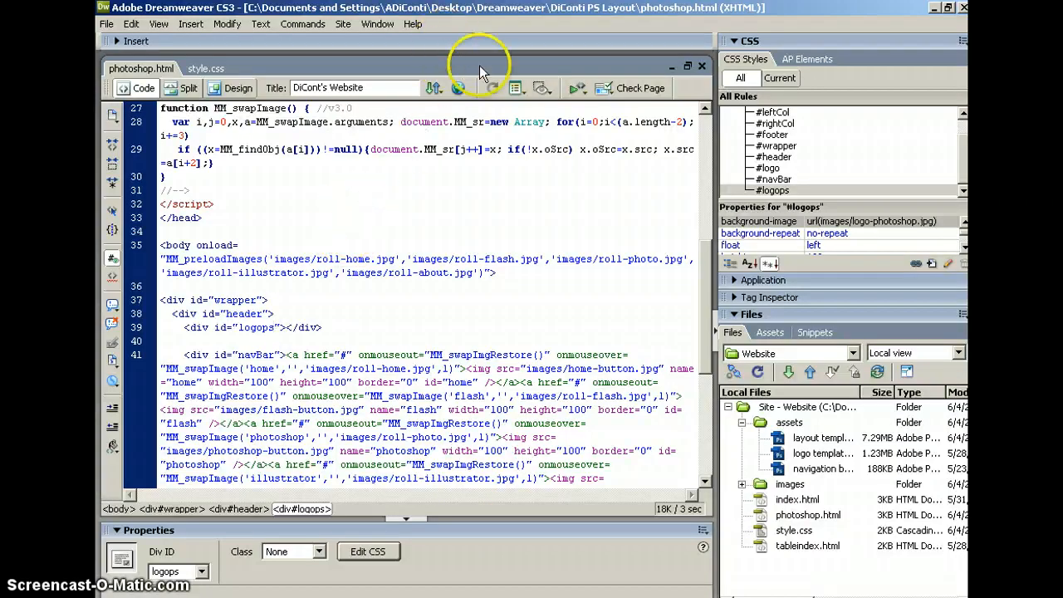
{"action": "left_click", "coordinate": [458, 88]}
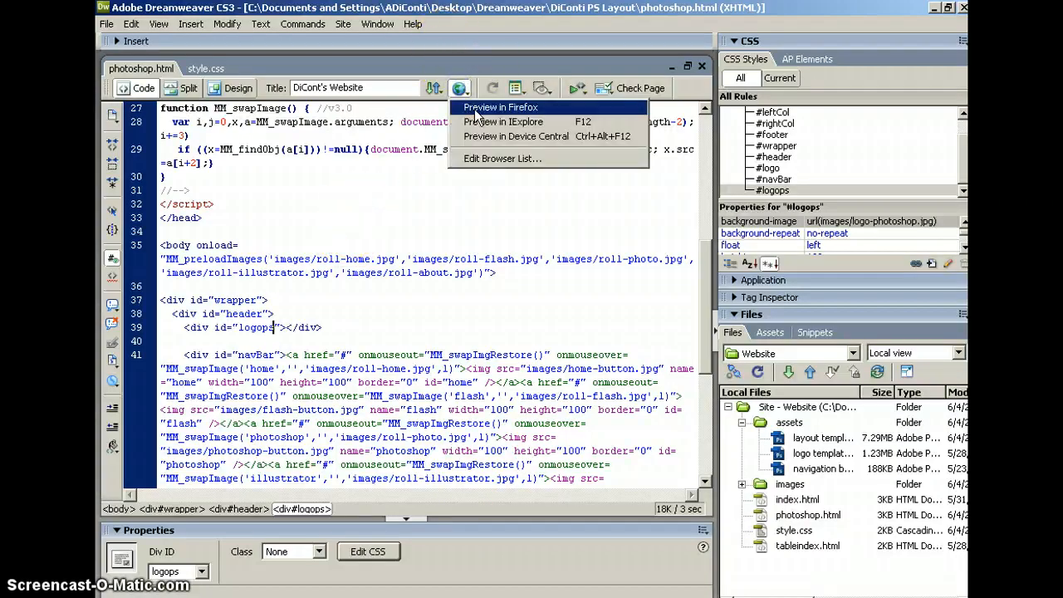
{"action": "left_click", "coordinate": [476, 110]}
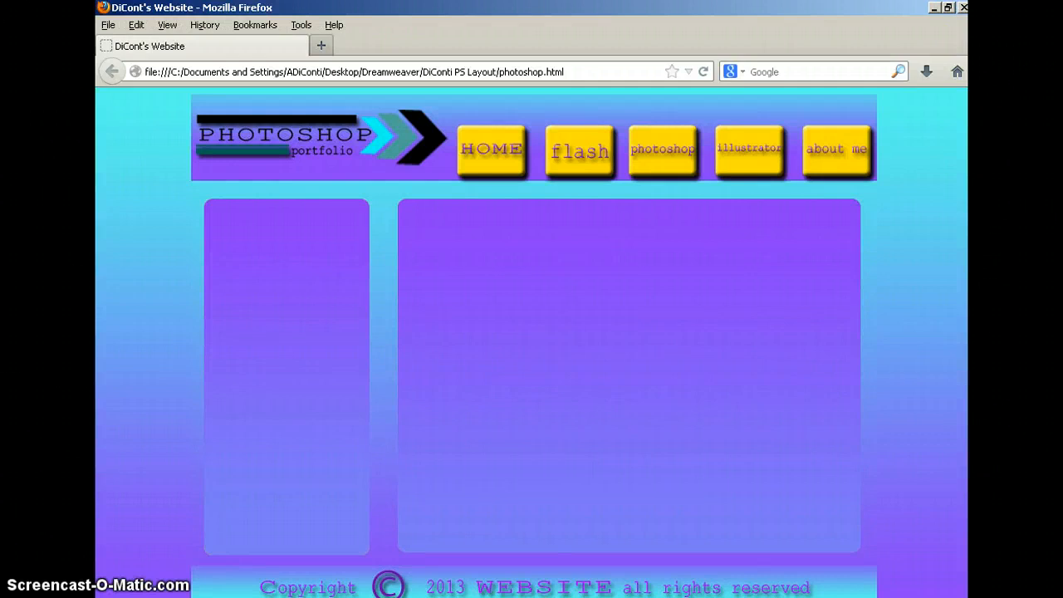
{"action": "left_click", "coordinate": [962, 8]}
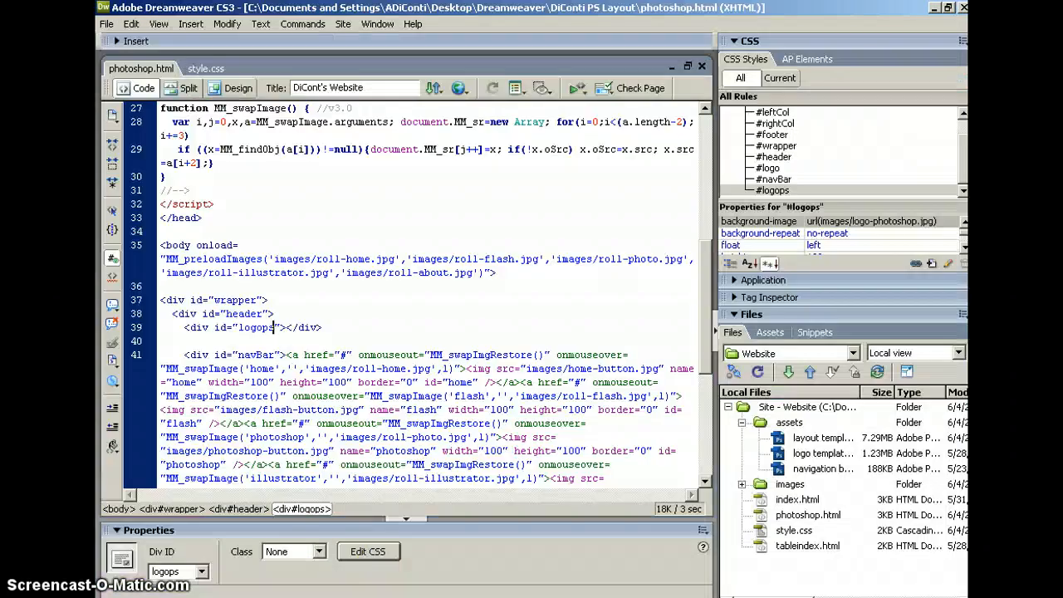
Show photoshop.html in Design view, review the #logops rule in style.css and close the stylesheet
{"action": "left_click", "coordinate": [238, 88]}
{"action": "left_click", "coordinate": [502, 301]}
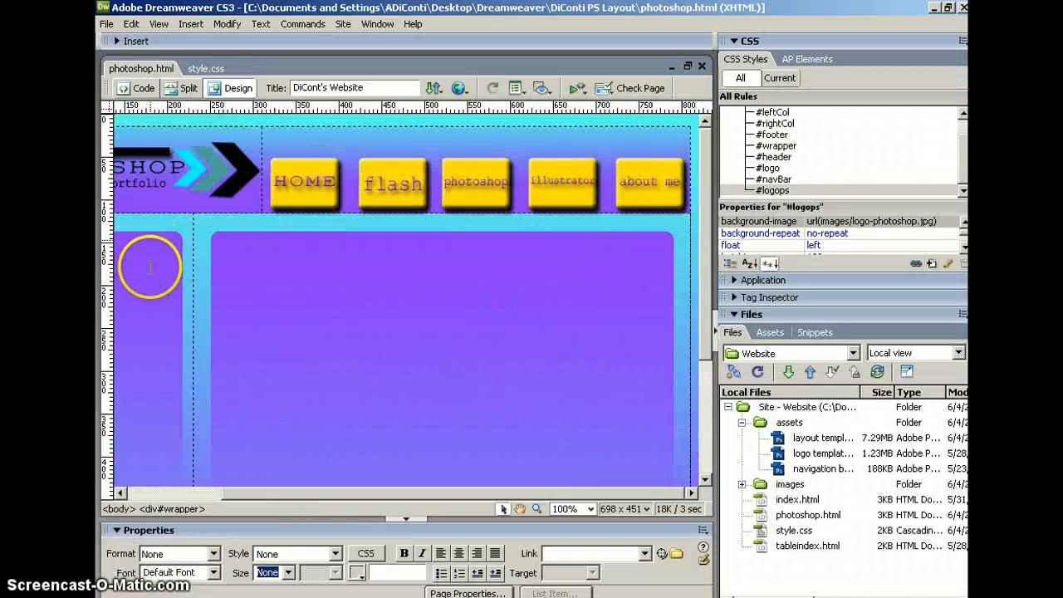
{"action": "left_click", "coordinate": [142, 493]}
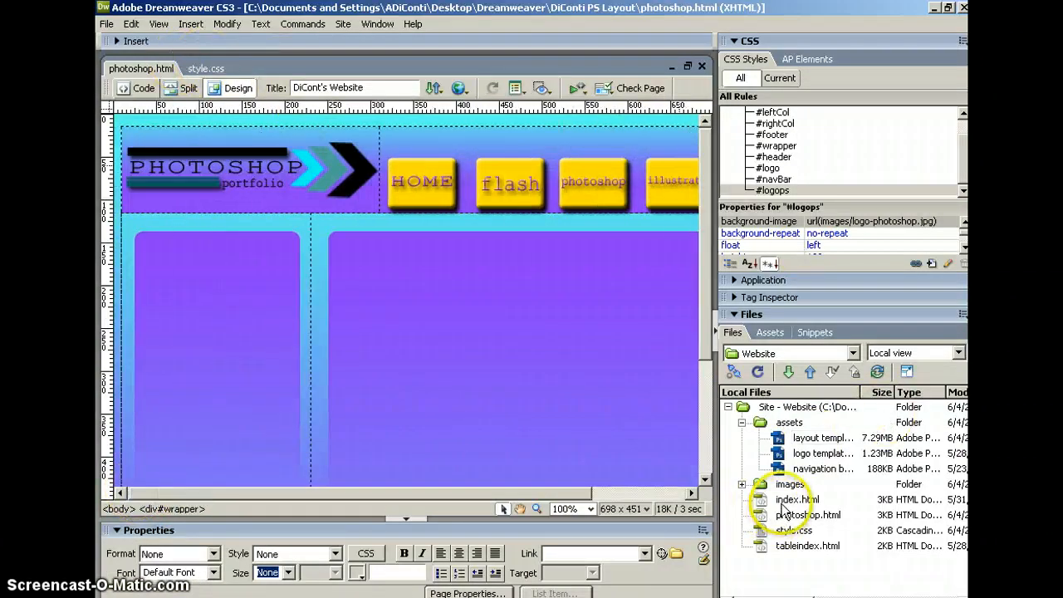
{"action": "left_click", "coordinate": [210, 73]}
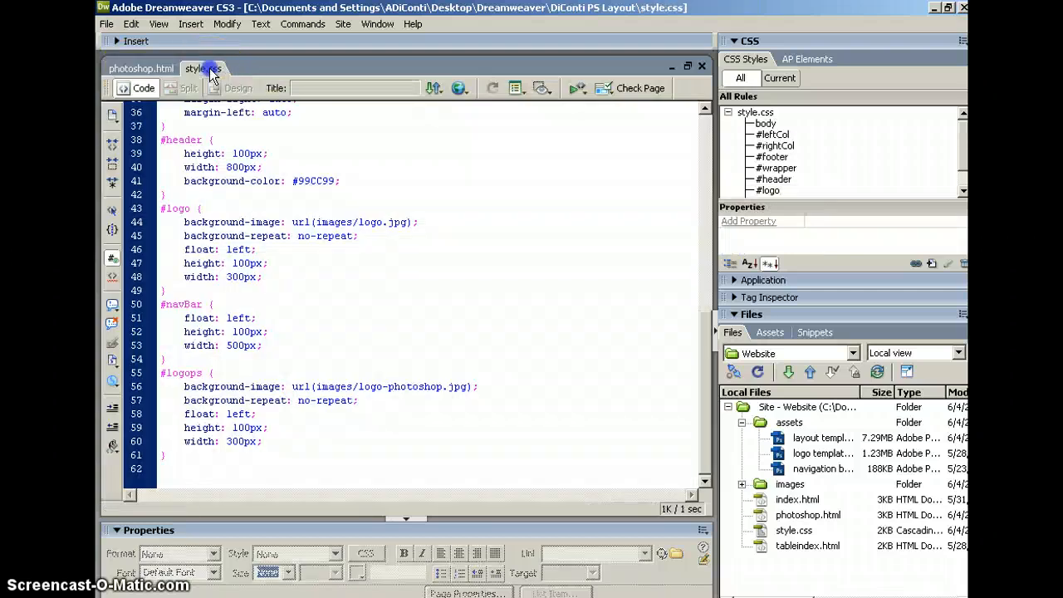
{"action": "left_click", "coordinate": [702, 65]}
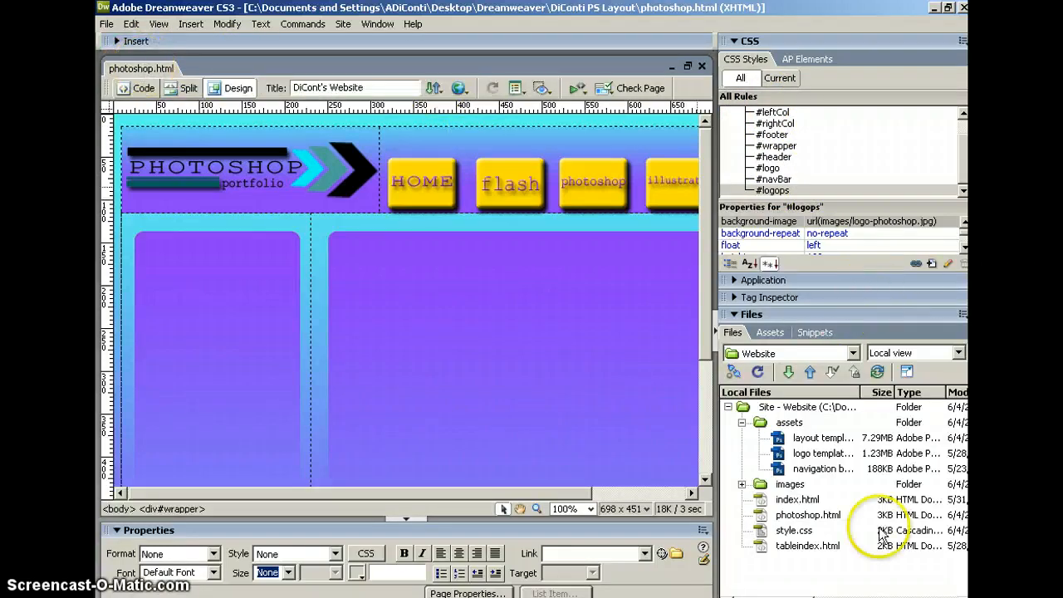
Open index.html from the site's files and compare its logo with the one on photoshop.html
{"action": "double_click", "coordinate": [789, 500]}
{"action": "left_click", "coordinate": [137, 70]}
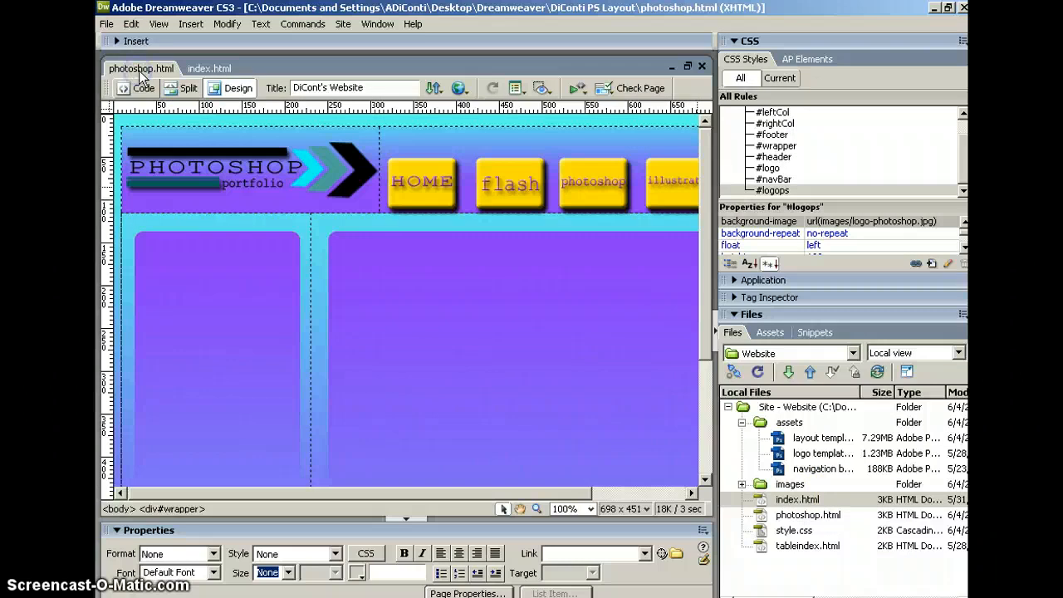
{"action": "left_click", "coordinate": [212, 69]}
{"action": "left_click", "coordinate": [133, 70]}
{"action": "left_click", "coordinate": [210, 69]}
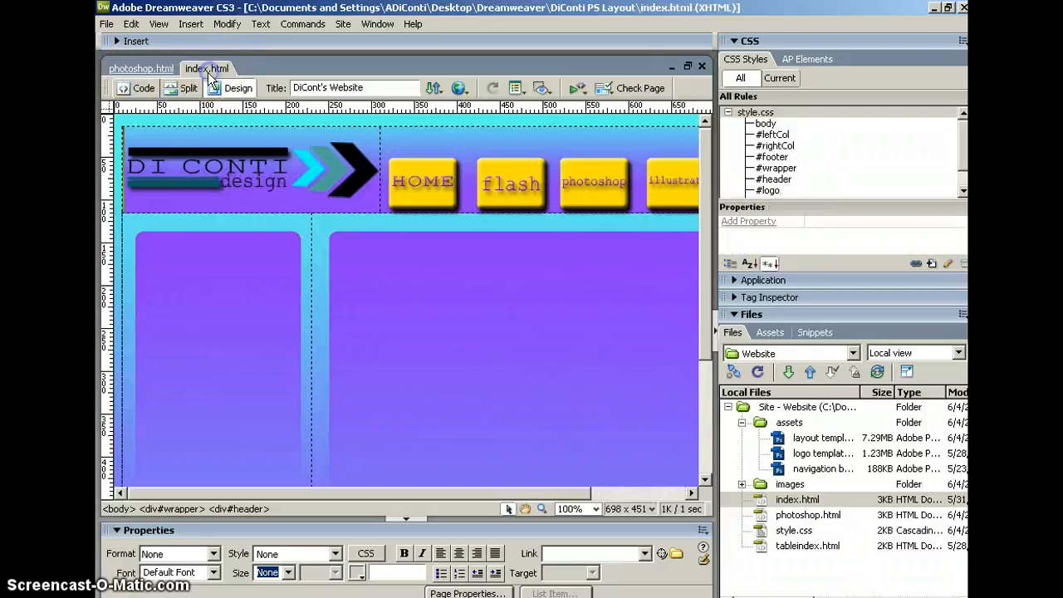
{"action": "left_click", "coordinate": [138, 69]}
{"action": "left_click", "coordinate": [208, 69]}
{"action": "left_click", "coordinate": [138, 69]}
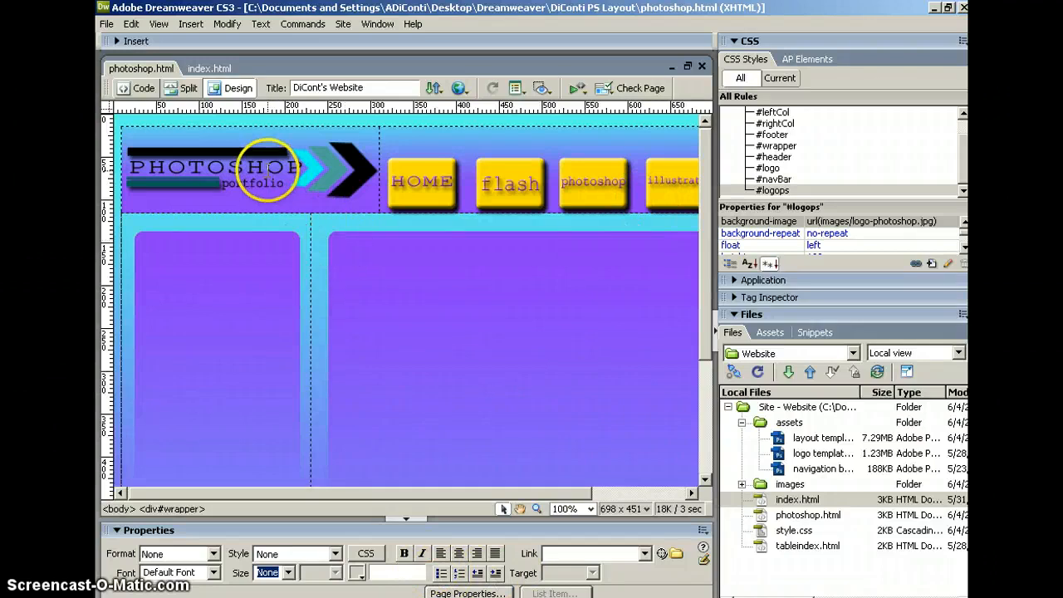
Link the HOME button on photoshop.html to index.html
{"action": "left_click", "coordinate": [419, 175]}
{"action": "scroll", "coordinate": [455, 179], "scroll_direction": "down", "scroll_amount": 5}
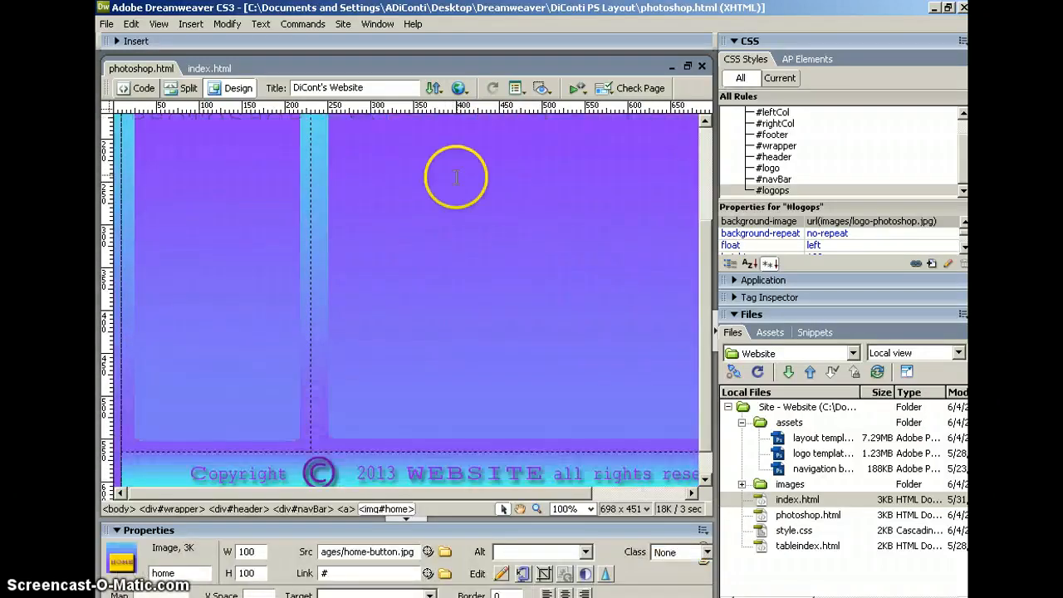
{"action": "scroll", "coordinate": [441, 178], "scroll_direction": "up", "scroll_amount": 5}
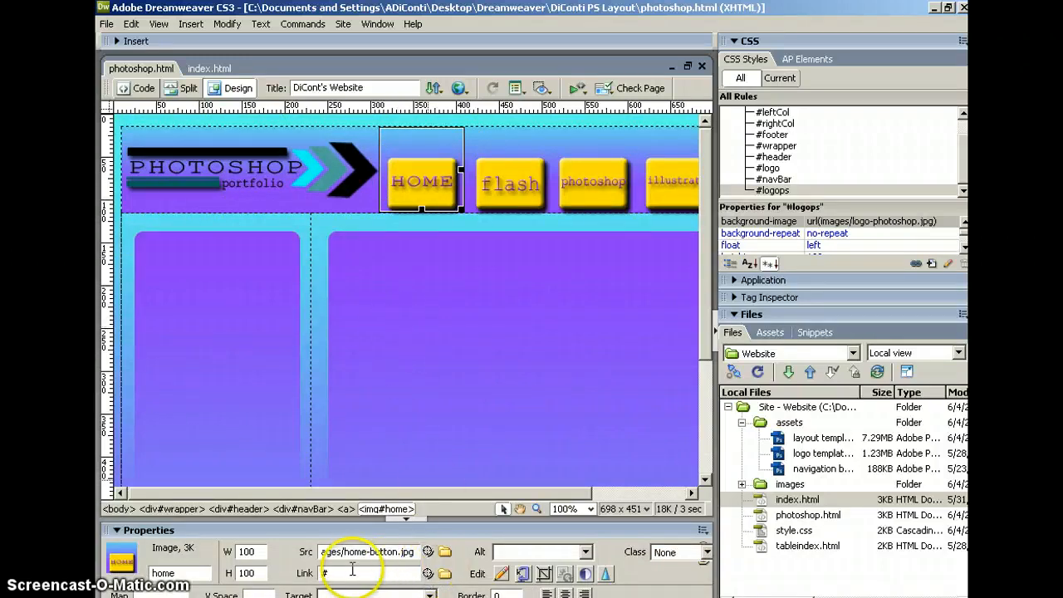
{"action": "scroll", "coordinate": [349, 573], "scroll_direction": "down", "scroll_amount": 5}
{"action": "scroll", "coordinate": [368, 565], "scroll_direction": "up", "scroll_amount": 4}
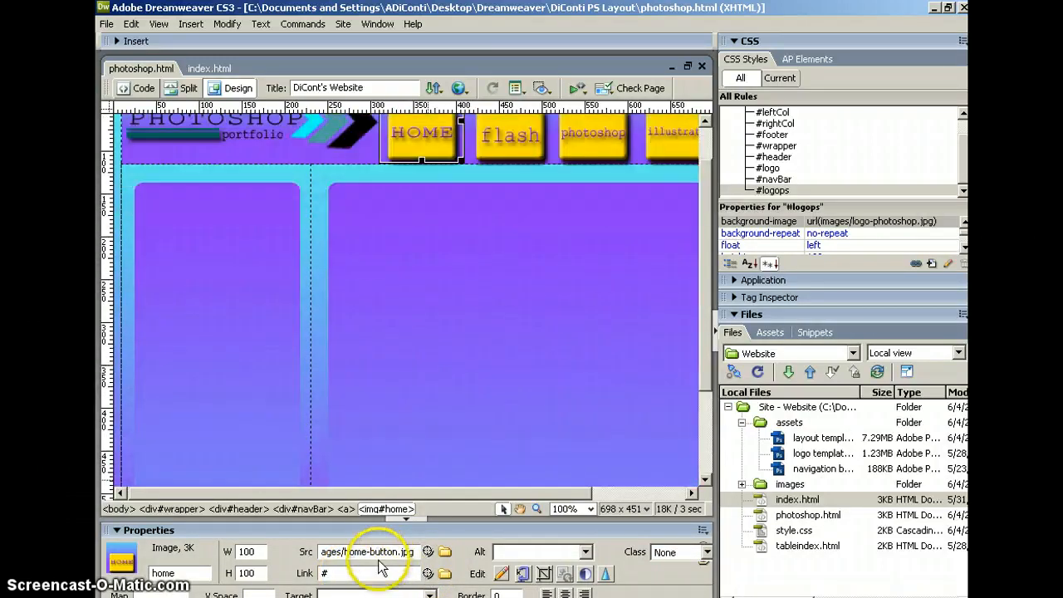
{"action": "scroll", "coordinate": [420, 573], "scroll_direction": "up", "scroll_amount": 1}
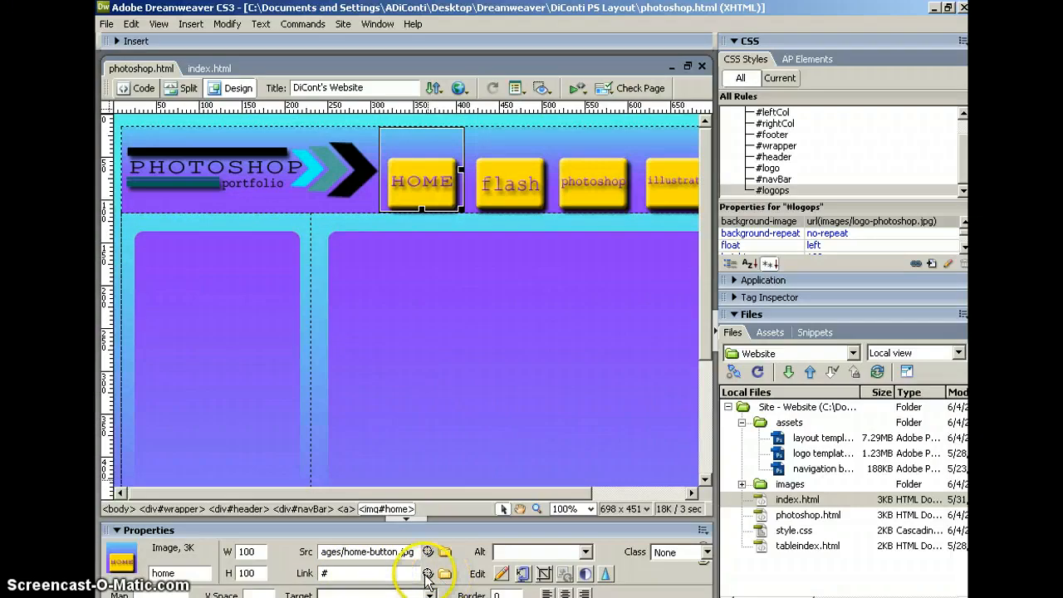
{"action": "left_click_drag", "start_coordinate": [428, 579], "coordinate": [426, 575]}
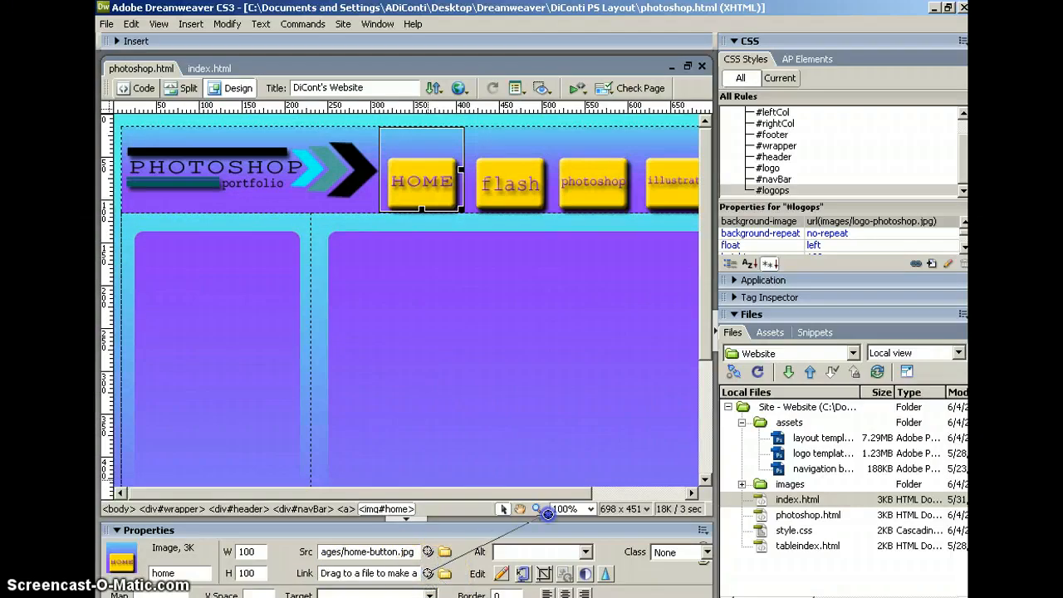
{"action": "left_click_drag", "start_coordinate": [548, 514], "coordinate": [791, 503]}
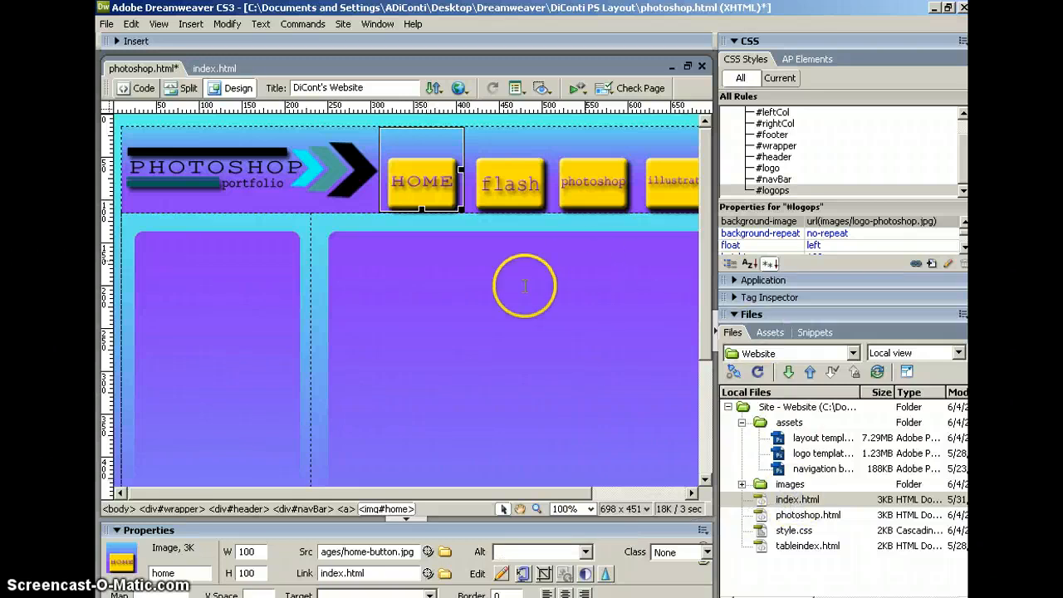
Link the photoshop button on index.html to photoshop.html and save all files
{"action": "left_click", "coordinate": [205, 70]}
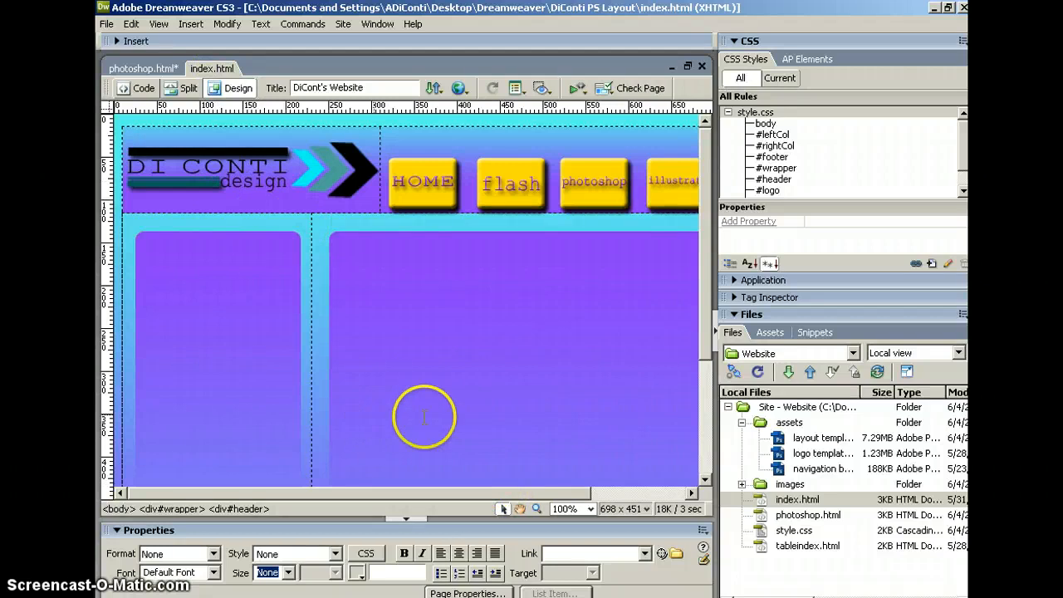
{"action": "left_click", "coordinate": [600, 182]}
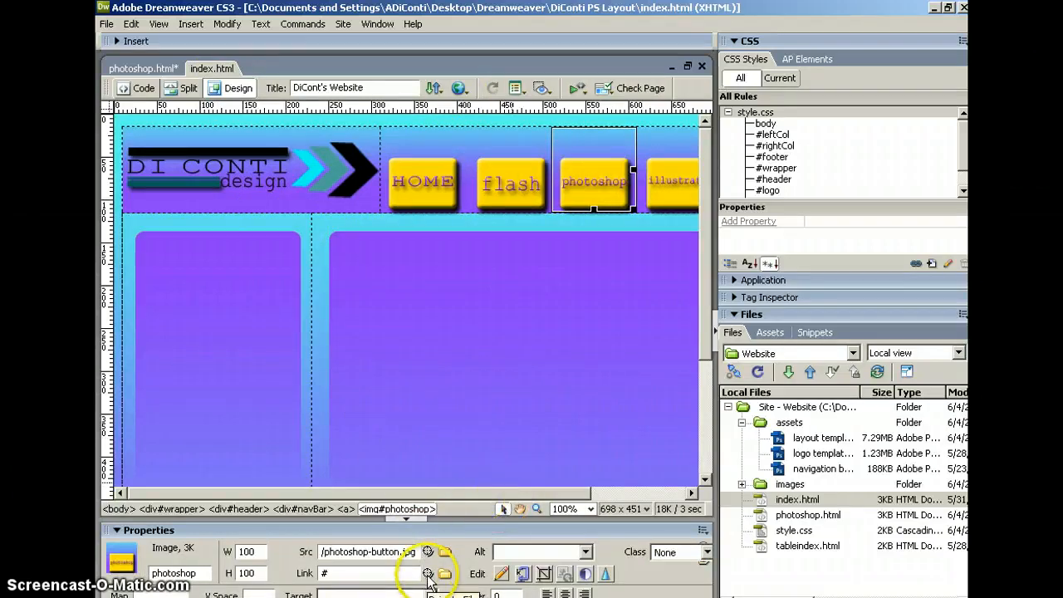
{"action": "left_click_drag", "start_coordinate": [501, 550], "coordinate": [793, 516]}
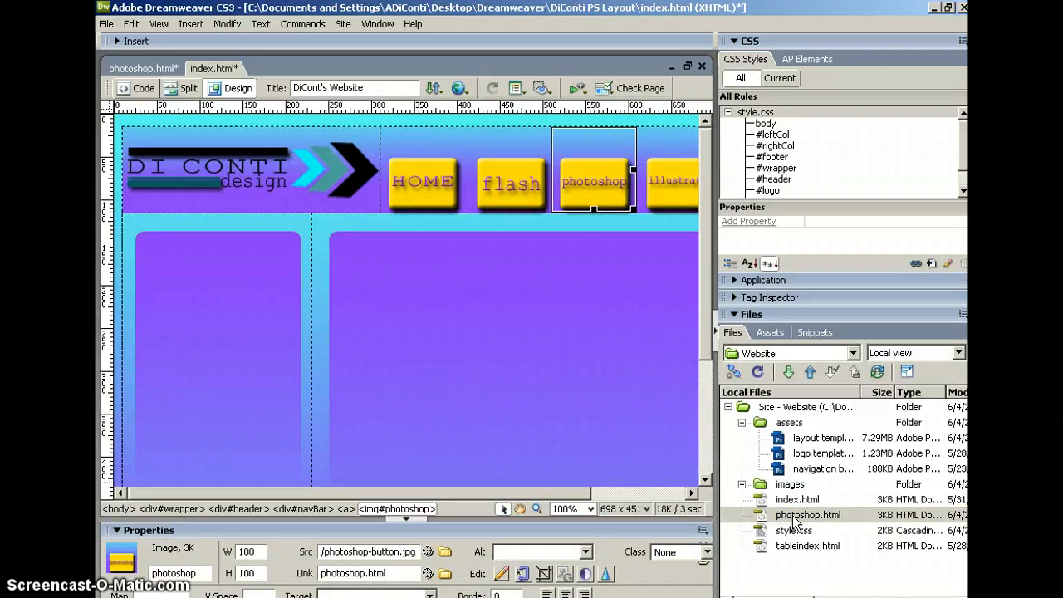
{"action": "left_click", "coordinate": [106, 24]}
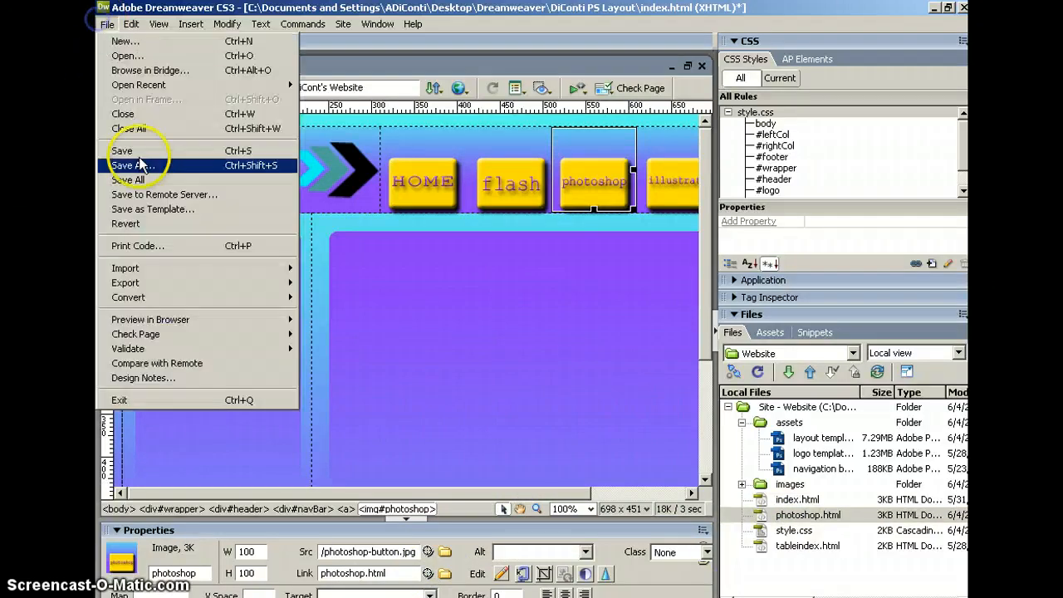
{"action": "left_click", "coordinate": [138, 175]}
Switch to Firefox and test the HOME and photoshop links by going back and forth between both pages
{"action": "left_click", "coordinate": [499, 596]}
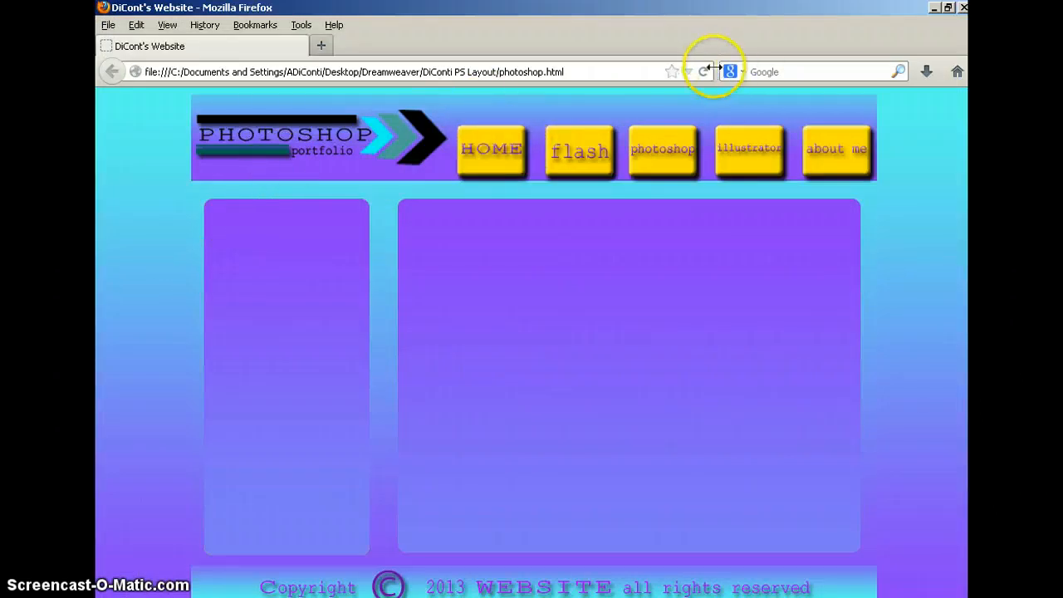
{"action": "left_click", "coordinate": [487, 164]}
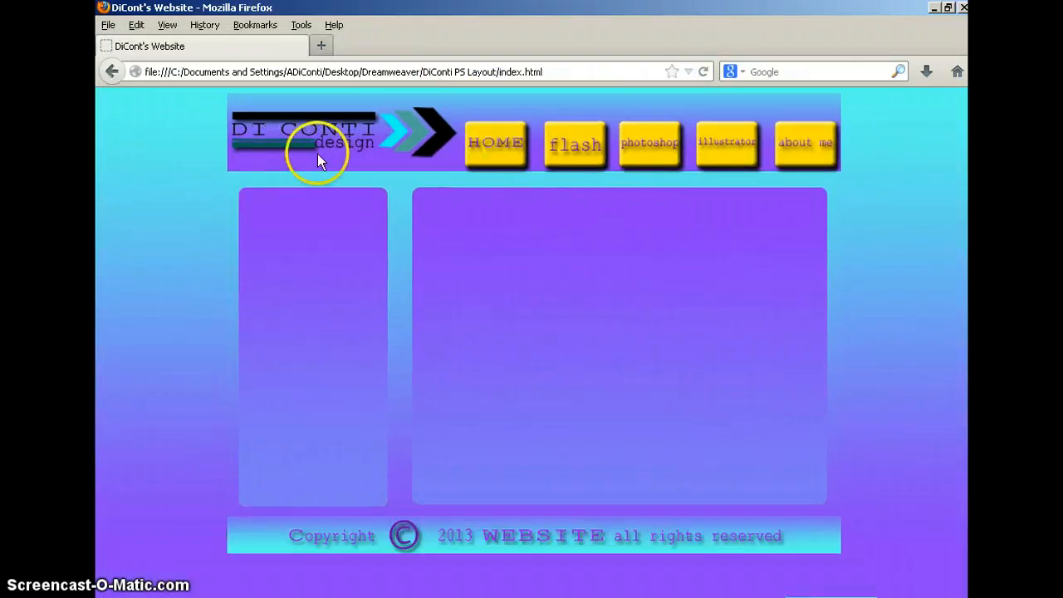
{"action": "left_click", "coordinate": [633, 153]}
{"action": "left_click", "coordinate": [515, 155]}
{"action": "left_click", "coordinate": [626, 159]}
{"action": "left_click", "coordinate": [494, 149]}
{"action": "left_click", "coordinate": [666, 152]}
{"action": "left_click", "coordinate": [493, 166]}
{"action": "left_click", "coordinate": [643, 149]}
{"action": "left_click", "coordinate": [463, 157]}
{"action": "left_click", "coordinate": [657, 157]}
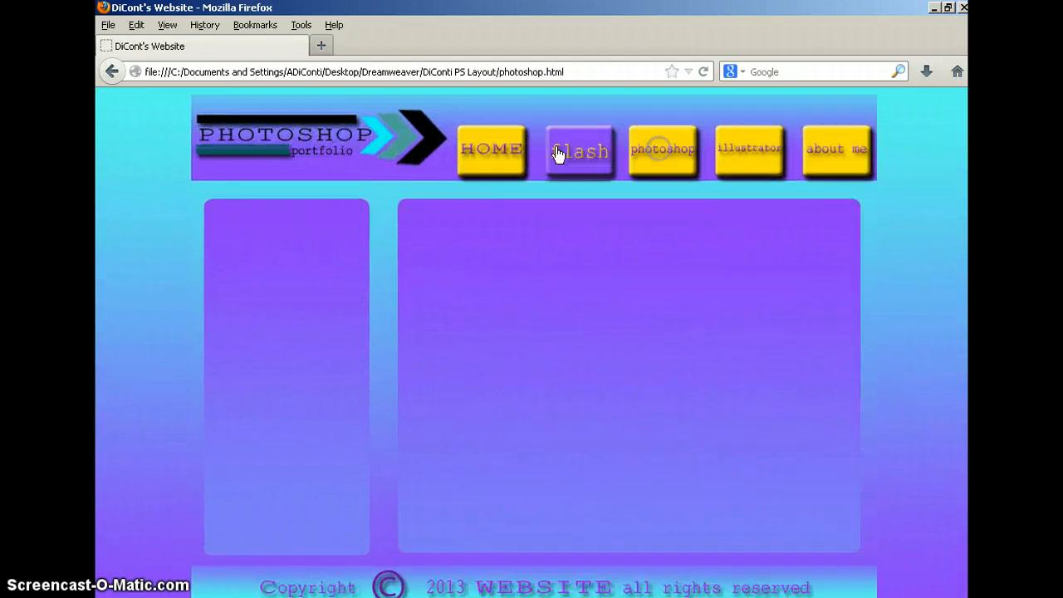
{"action": "left_click", "coordinate": [468, 157]}
{"action": "left_click", "coordinate": [688, 157]}
{"action": "left_click", "coordinate": [506, 147]}
{"action": "left_click", "coordinate": [573, 156]}
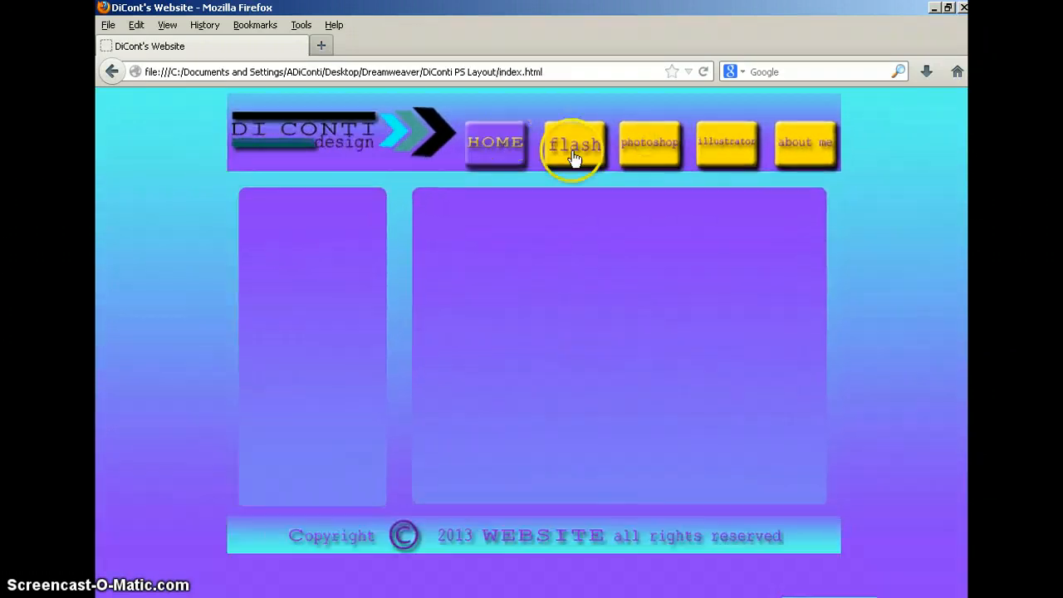
{"action": "left_click", "coordinate": [644, 152]}
{"action": "left_click", "coordinate": [486, 143]}
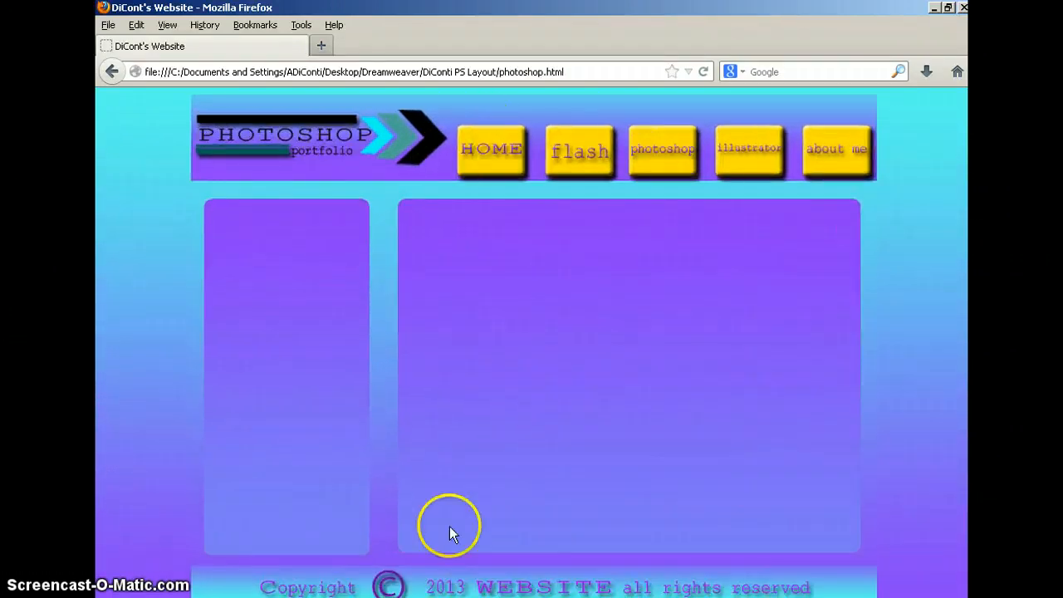
Minimize Firefox and Dreamweaver, and open the site's root folder inside the Dreamweaver folder on the desktop
{"action": "left_click", "coordinate": [932, 8]}
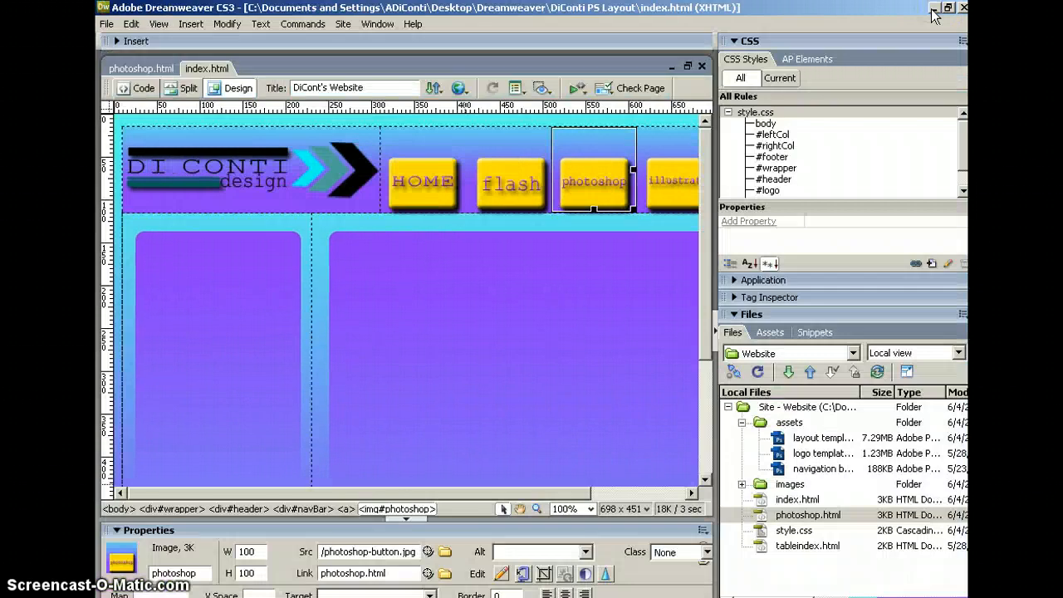
{"action": "left_click", "coordinate": [932, 9]}
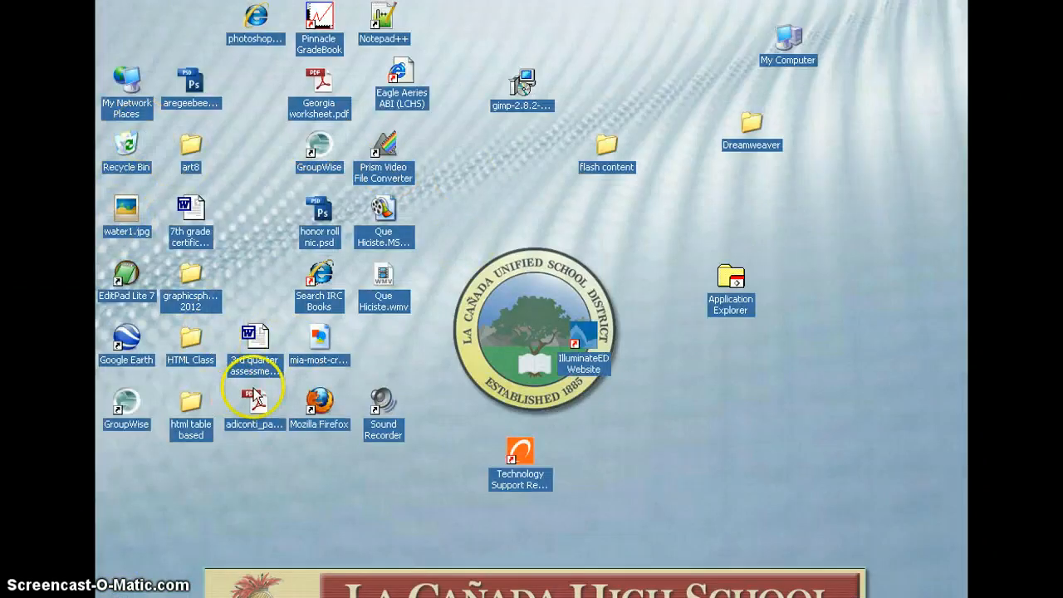
{"action": "double_click", "coordinate": [754, 123]}
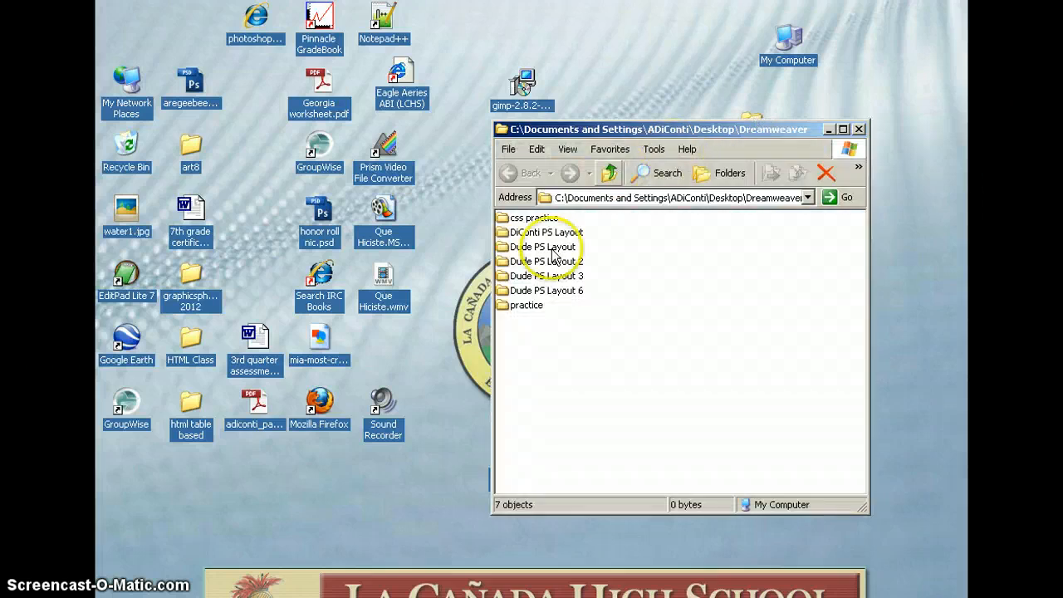
{"action": "left_click", "coordinate": [526, 275]}
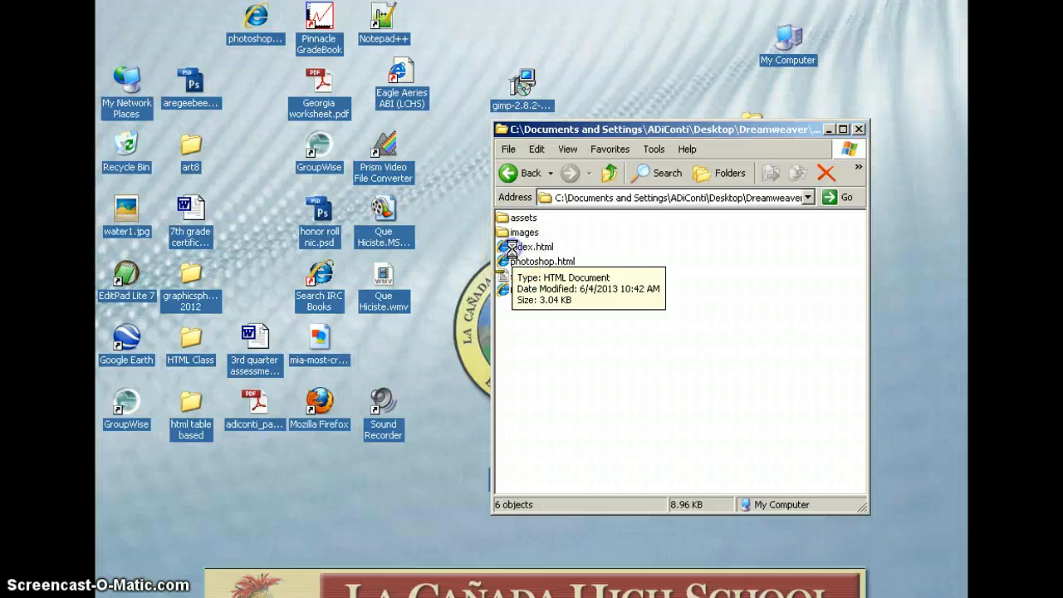
Open index.html from the site folder in Internet Explorer, test the HOME and PHOTOSHOP links repeatedly between both pages, and close the browser
{"action": "left_click", "coordinate": [511, 250]}
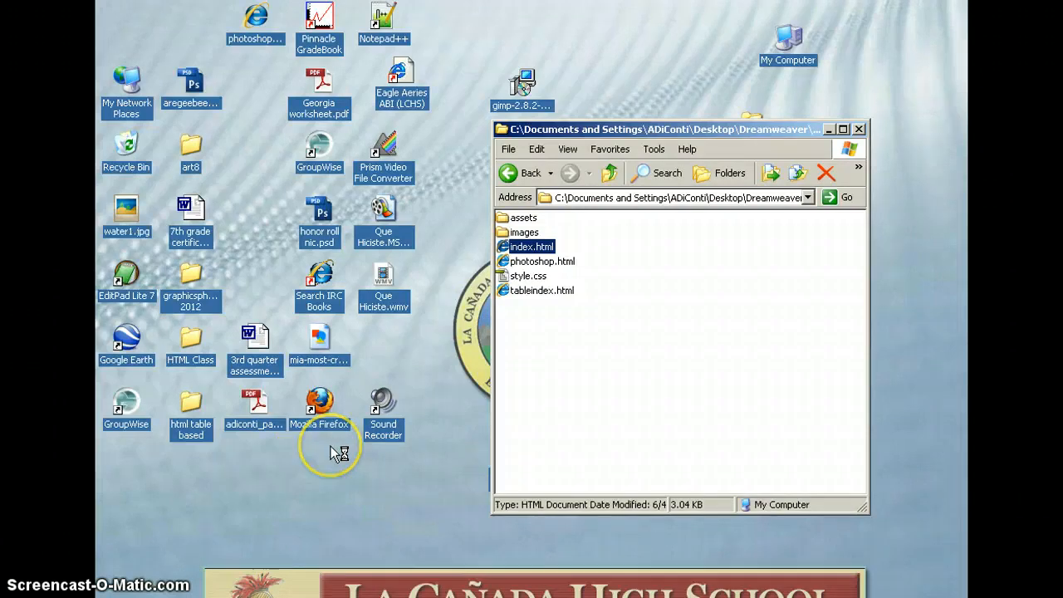
{"action": "left_click", "coordinate": [731, 198]}
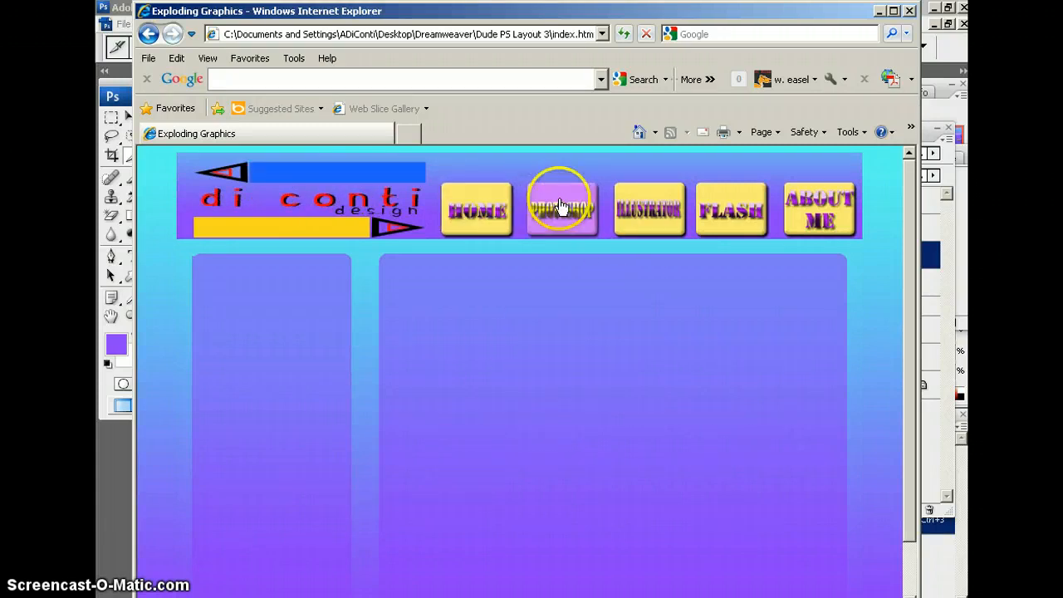
{"action": "left_click", "coordinate": [486, 209]}
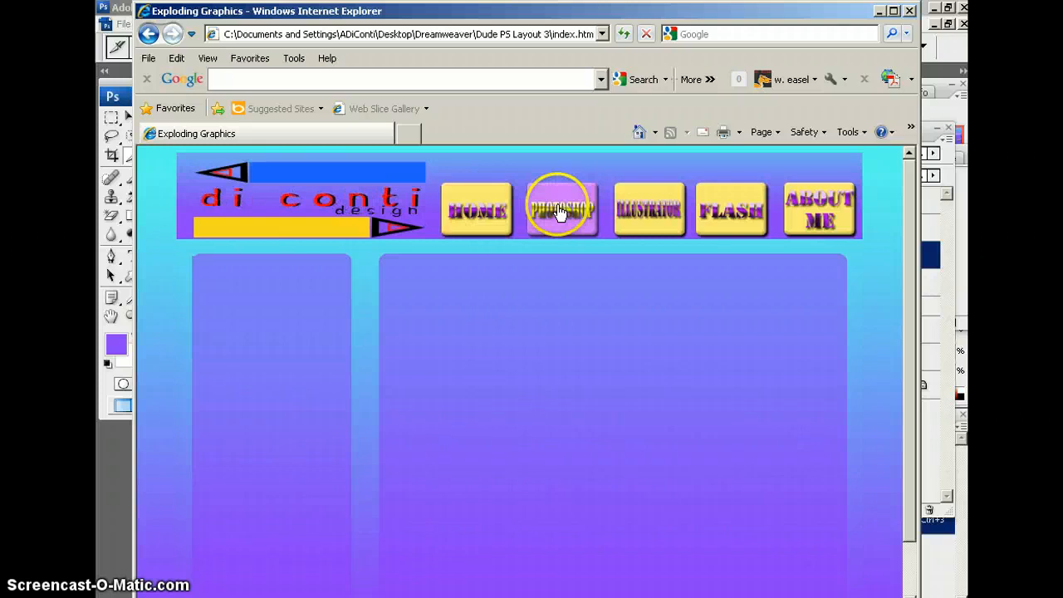
{"action": "left_click", "coordinate": [562, 208]}
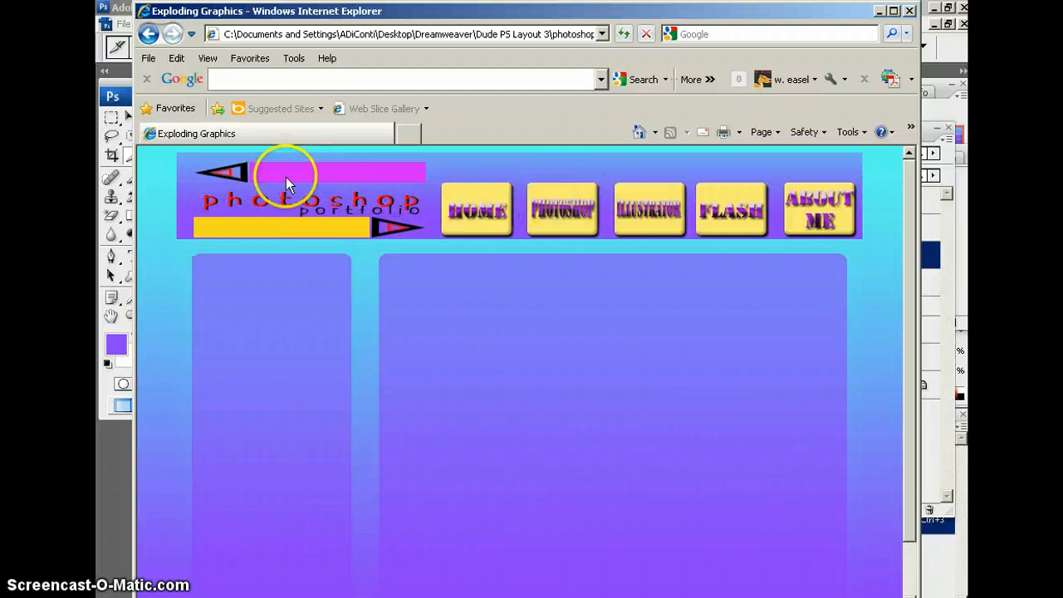
{"action": "left_click", "coordinate": [469, 212]}
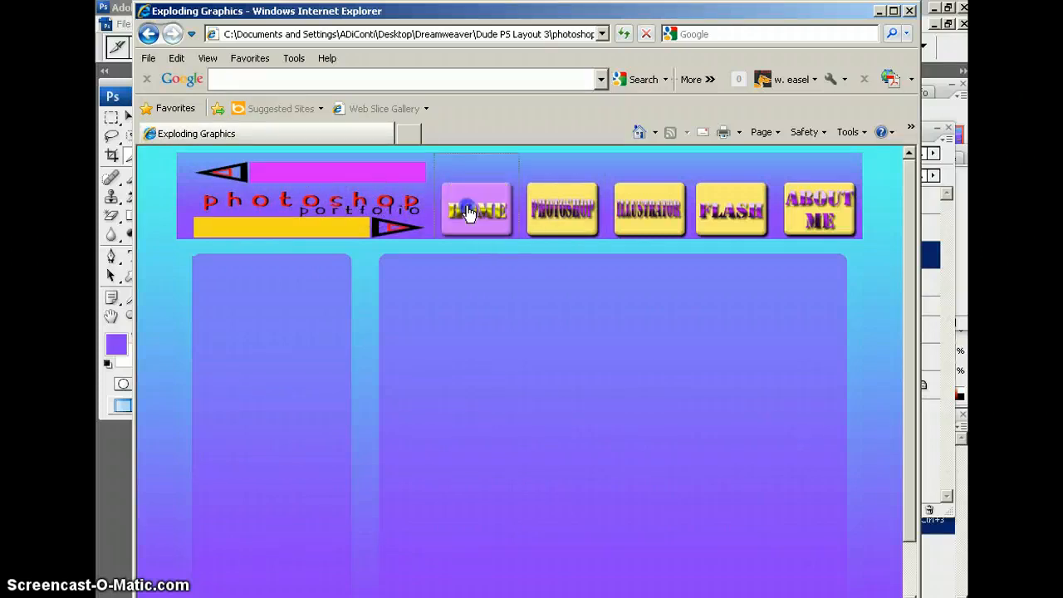
{"action": "left_click", "coordinate": [548, 206]}
{"action": "left_click", "coordinate": [468, 208]}
{"action": "left_click", "coordinate": [313, 179]}
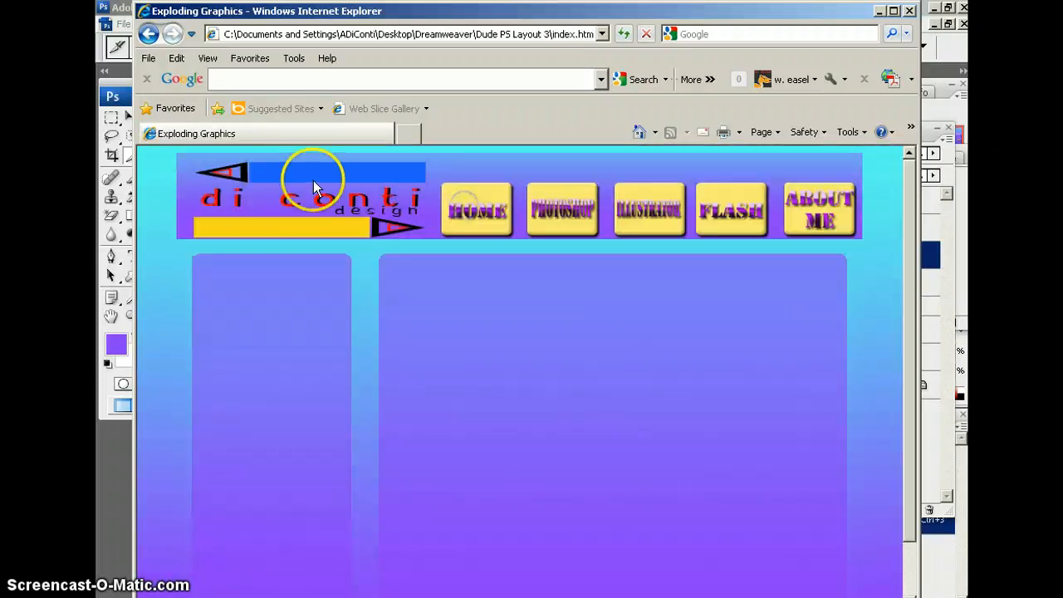
{"action": "left_click", "coordinate": [489, 209]}
{"action": "left_click", "coordinate": [557, 213]}
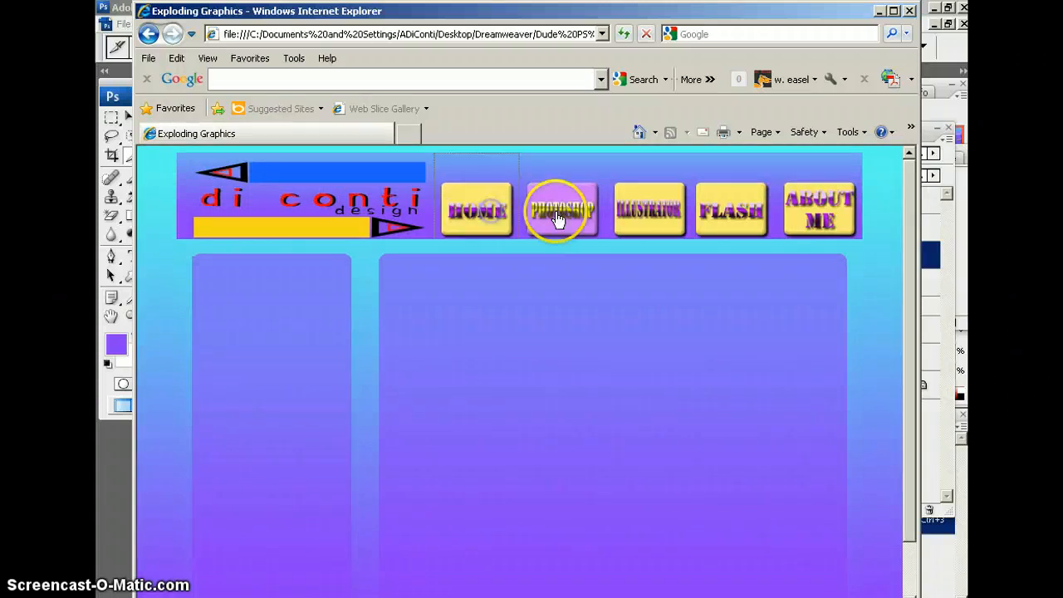
{"action": "left_click", "coordinate": [477, 211]}
{"action": "left_click", "coordinate": [559, 212]}
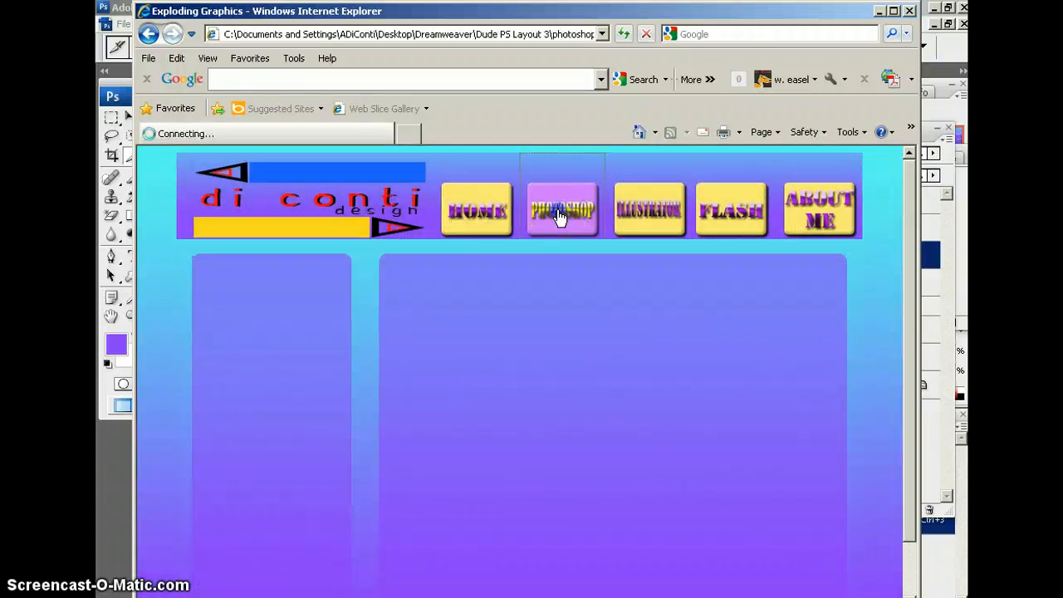
{"action": "left_click", "coordinate": [495, 211]}
{"action": "left_click", "coordinate": [310, 170]}
{"action": "left_click", "coordinate": [490, 213]}
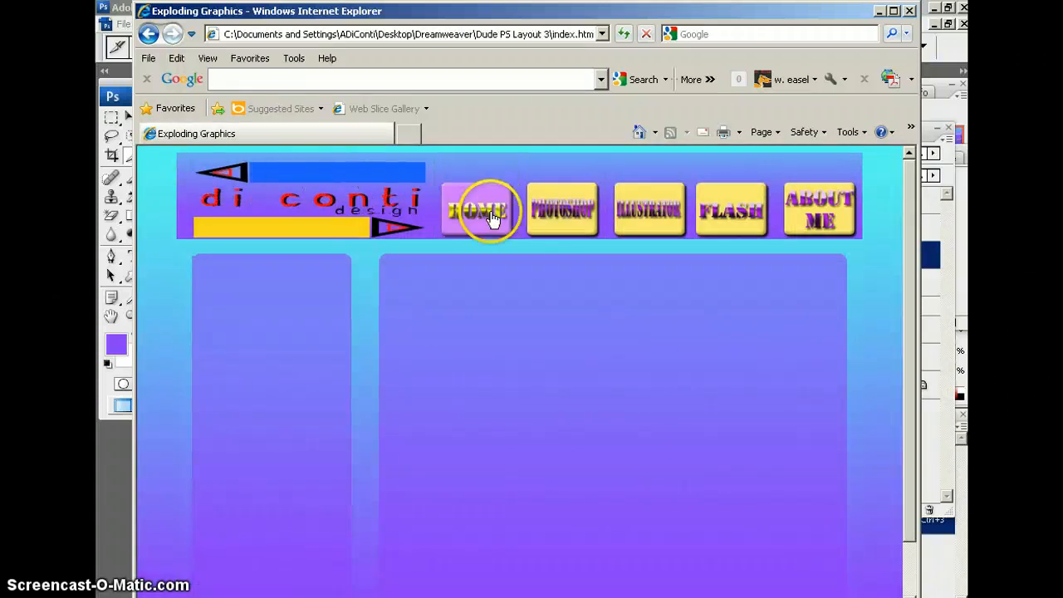
{"action": "left_click", "coordinate": [557, 218]}
{"action": "left_click", "coordinate": [478, 212]}
{"action": "left_click", "coordinate": [565, 209]}
{"action": "left_click", "coordinate": [470, 216]}
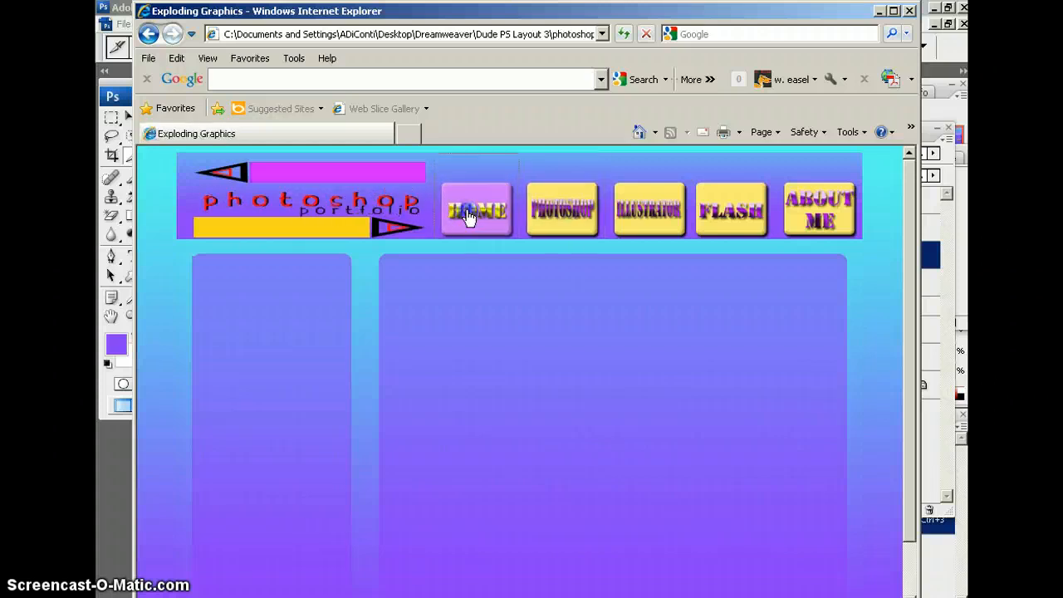
{"action": "left_click", "coordinate": [910, 13]}
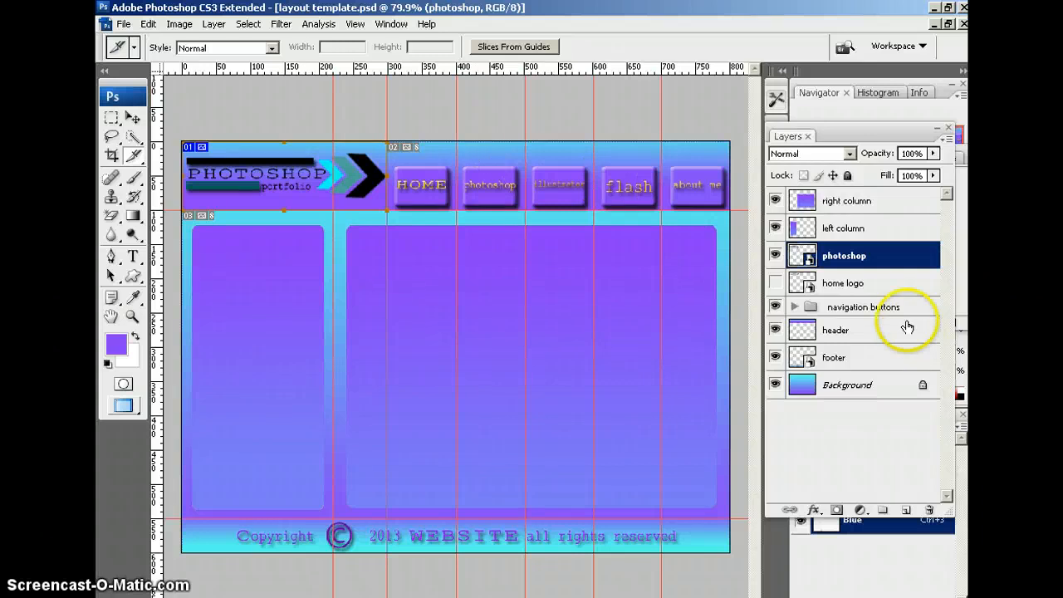
Switch to Photoshop and create an independent copy of the photoshop logo layer with New Smart Object via Copy
{"action": "left_click", "coordinate": [918, 256]}
{"action": "right_click", "coordinate": [918, 253]}
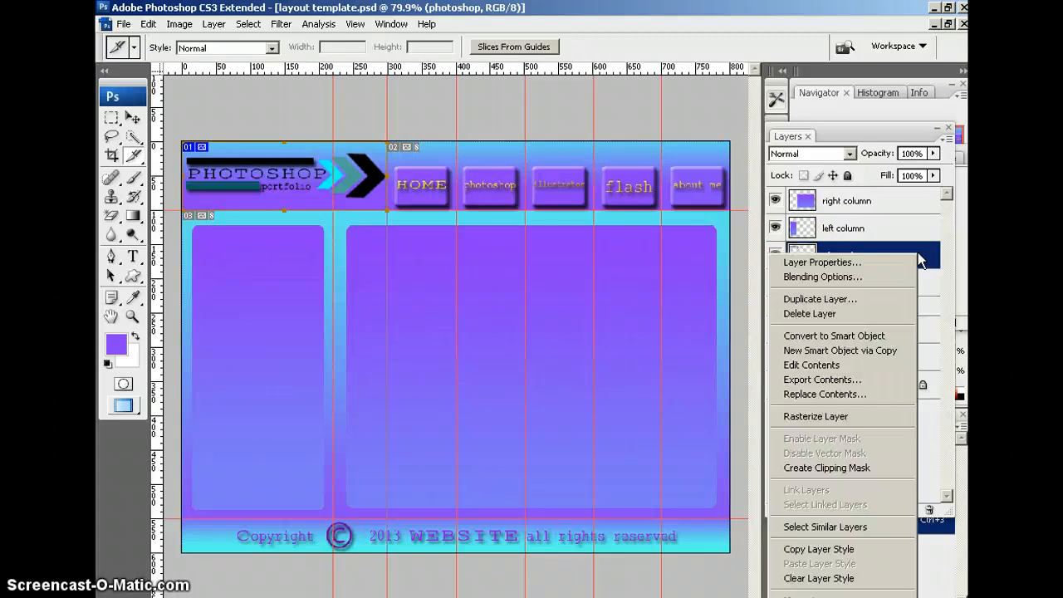
{"action": "left_click", "coordinate": [828, 355]}
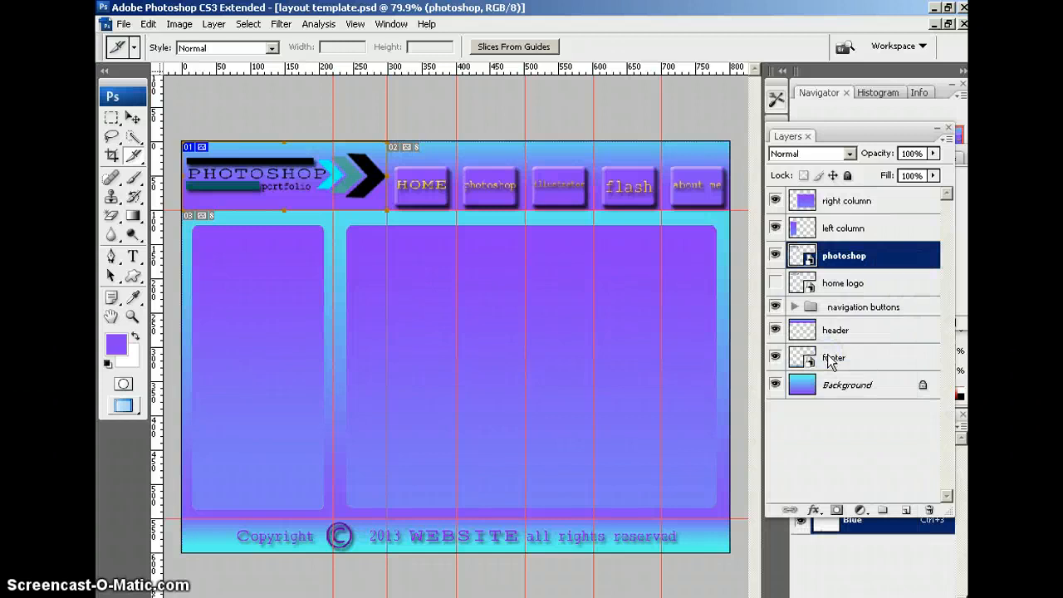
{"action": "left_click", "coordinate": [910, 261]}
{"action": "key", "text": "ctrl+j"}
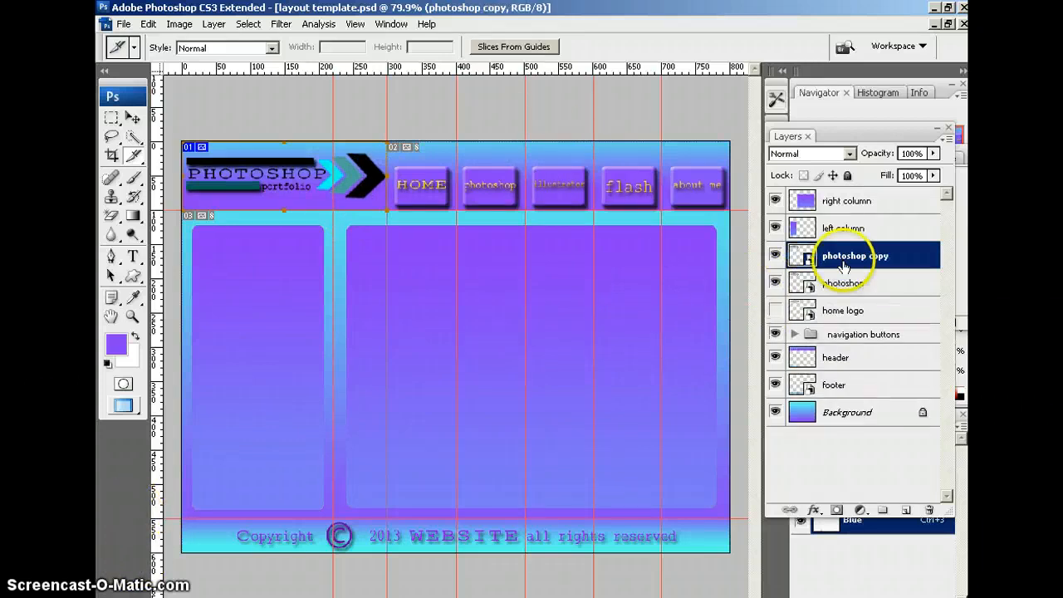
{"action": "right_click", "coordinate": [880, 285]}
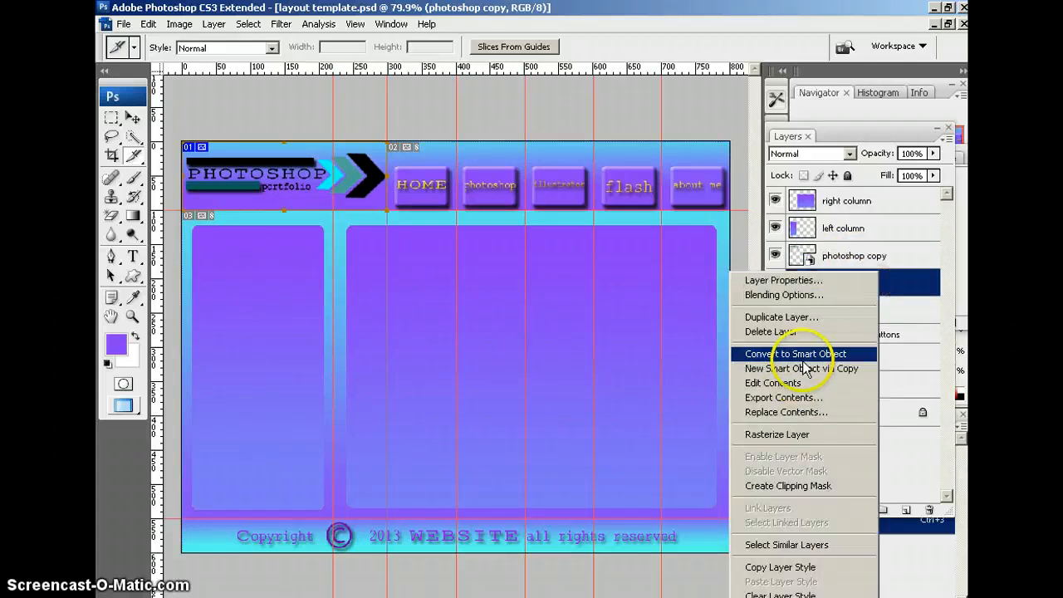
{"action": "left_click", "coordinate": [913, 279]}
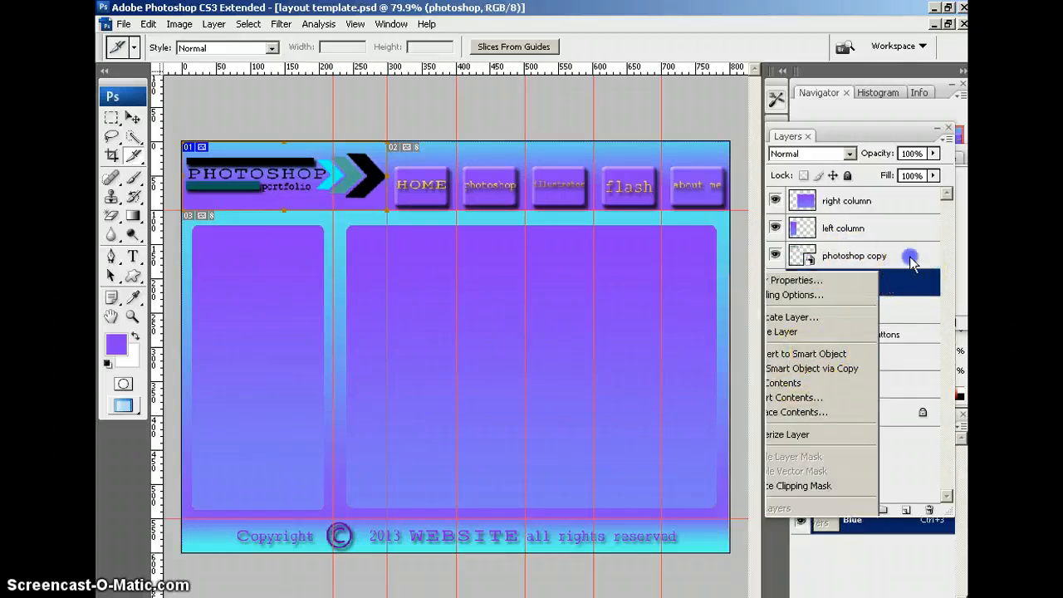
Rename the copied logo layer as flash and hide the original photoshop layer
{"action": "left_click", "coordinate": [857, 259]}
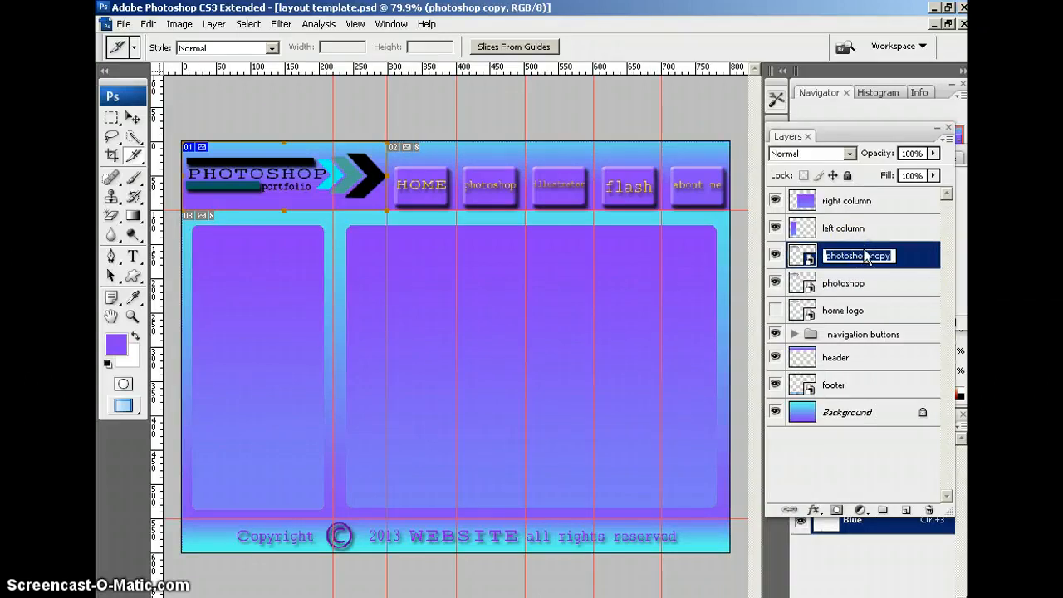
{"action": "type", "text": "flash"}
{"action": "left_click", "coordinate": [869, 280]}
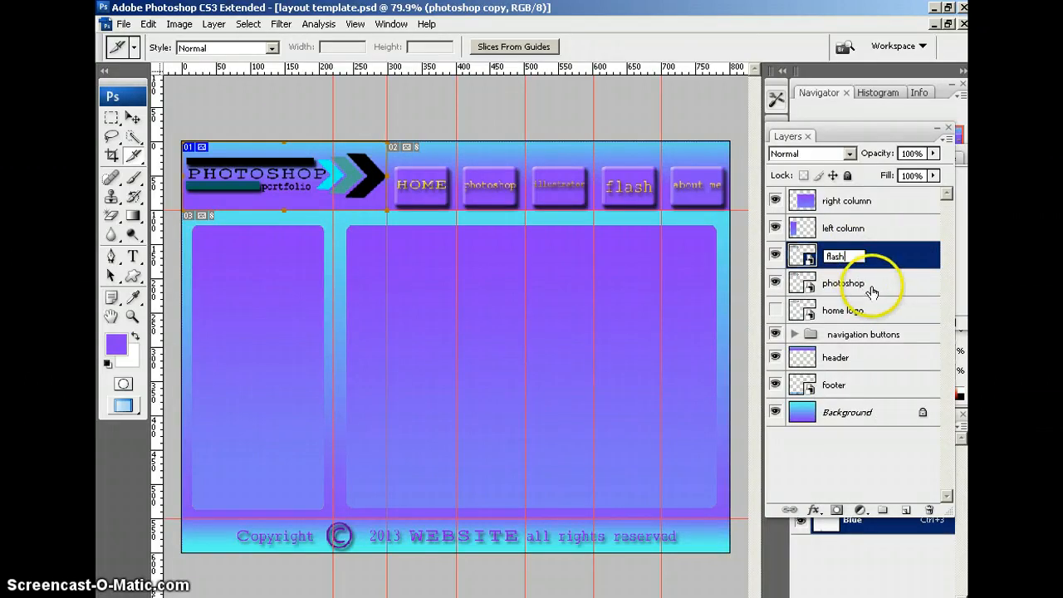
{"action": "left_click", "coordinate": [868, 282]}
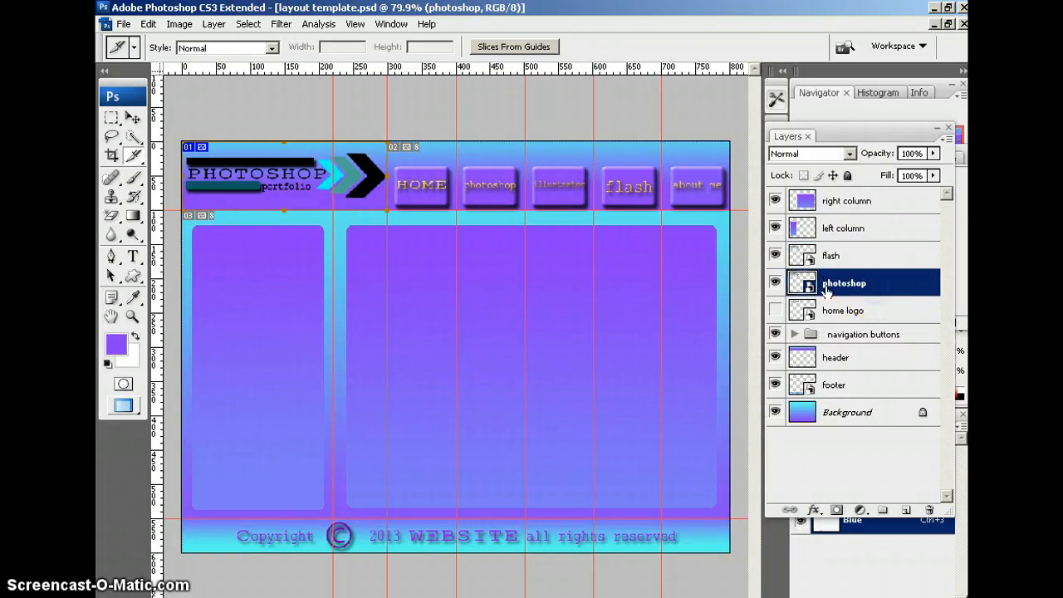
{"action": "left_click", "coordinate": [775, 283]}
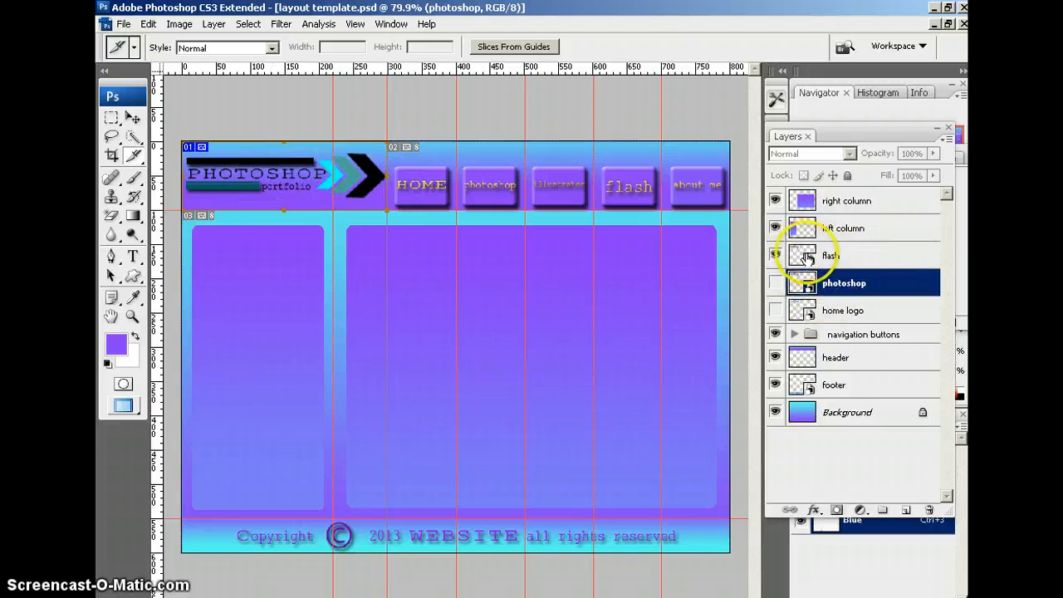
Open the flash smart object's contents for editing and replace the PHOTOSHOP text in the logo with FLASH
{"action": "left_click", "coordinate": [804, 258]}
{"action": "double_click", "coordinate": [808, 259]}
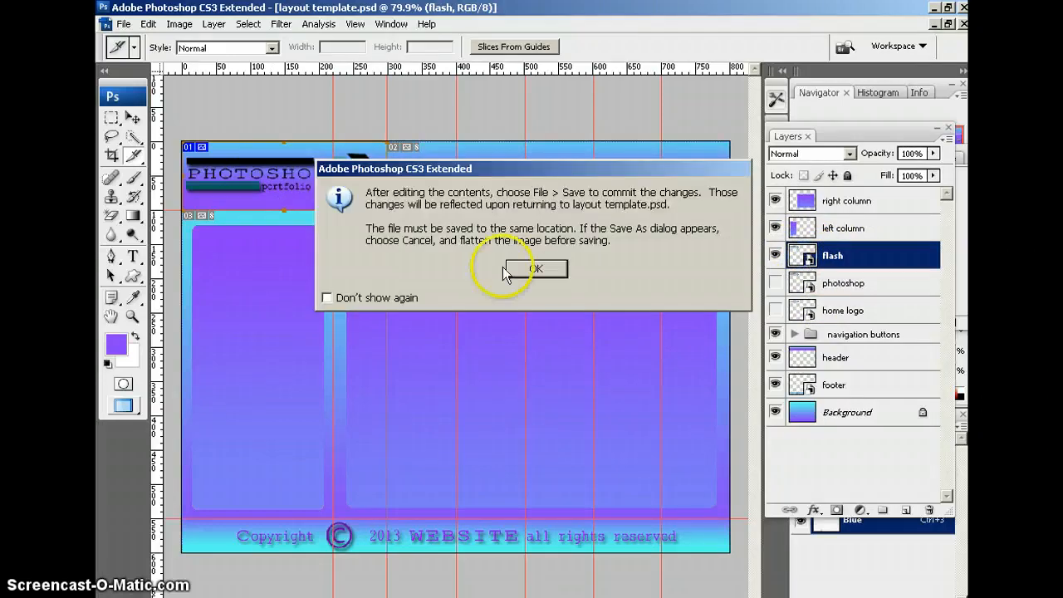
{"action": "left_click", "coordinate": [544, 269]}
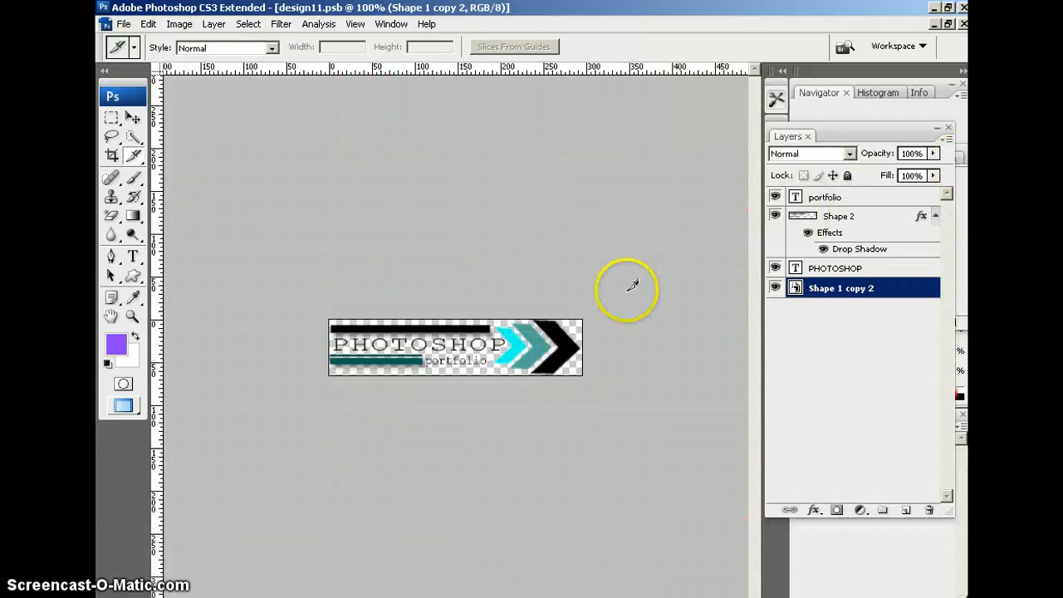
{"action": "double_click", "coordinate": [795, 197]}
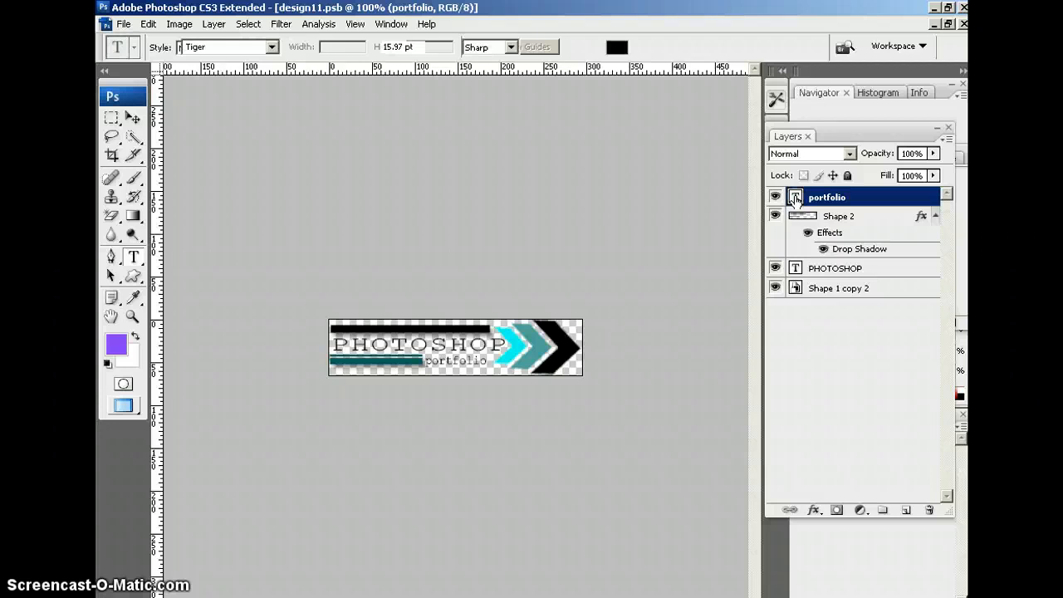
{"action": "double_click", "coordinate": [509, 355]}
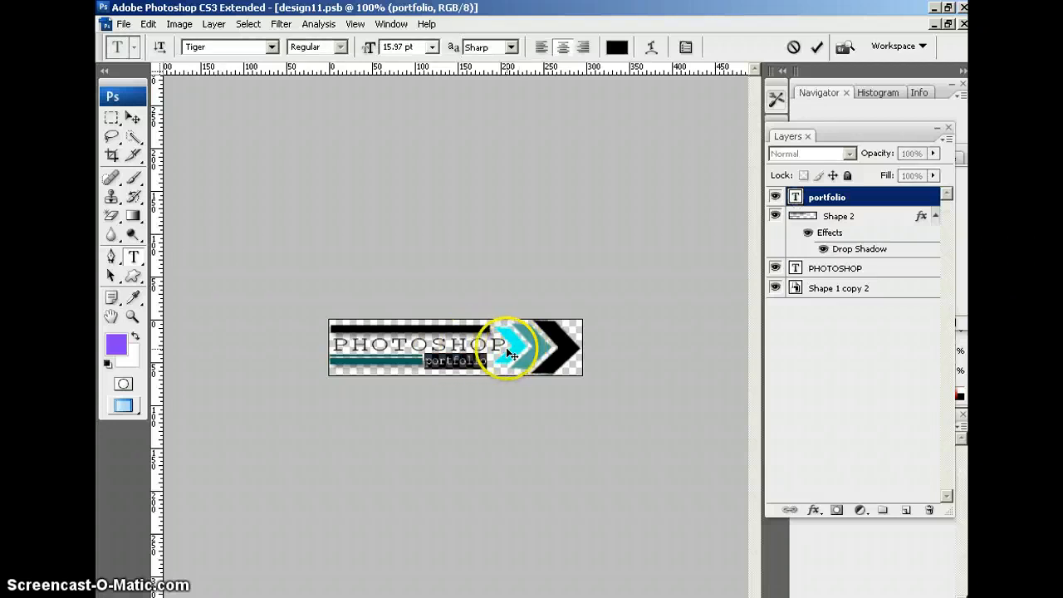
{"action": "left_click", "coordinate": [795, 269]}
{"action": "double_click", "coordinate": [794, 268]}
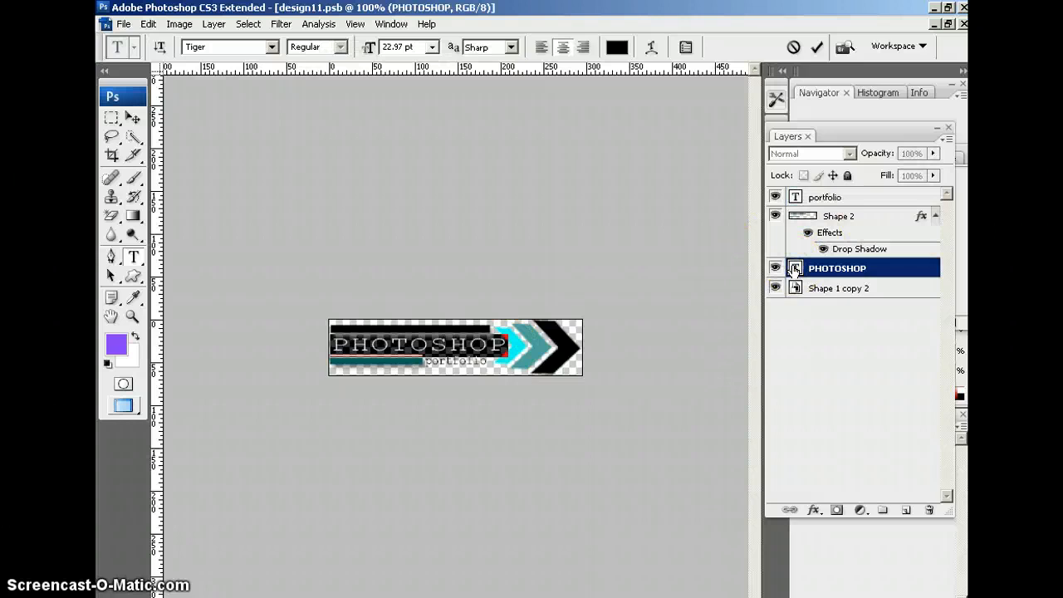
{"action": "type", "text": "flash"}
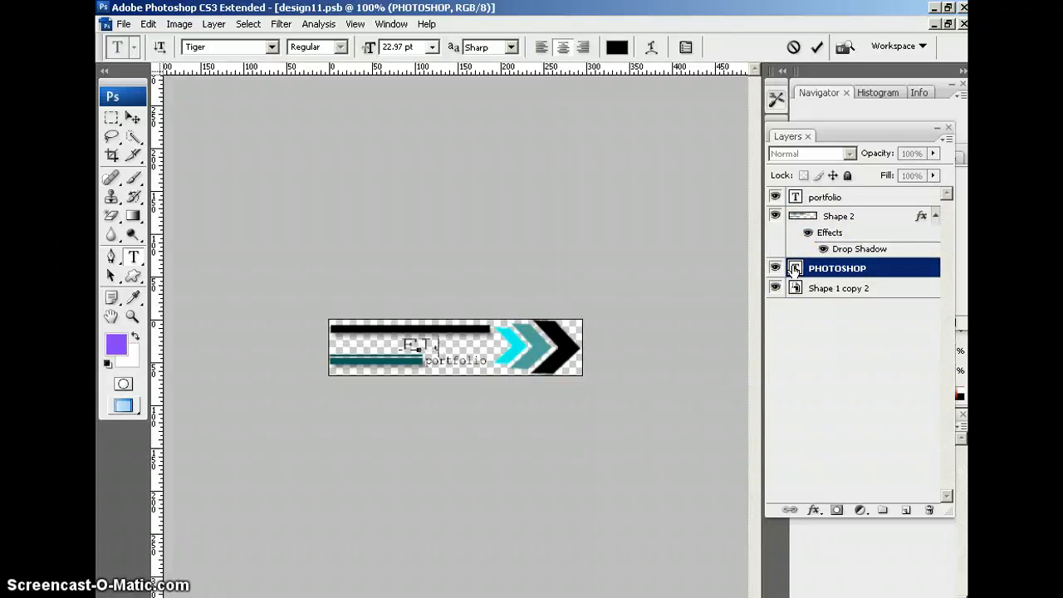
{"action": "left_click", "coordinate": [795, 246]}
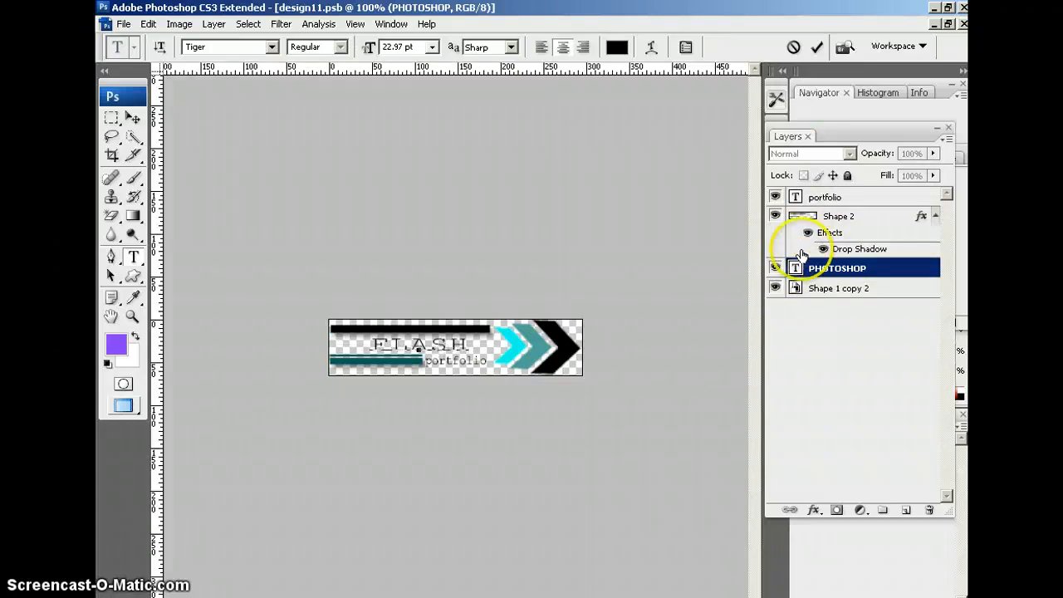
Colour the FLASH text pure red (RGB 255, 0, 0), and save and close the smart object's contents
{"action": "double_click", "coordinate": [795, 268]}
{"action": "left_click", "coordinate": [617, 47]}
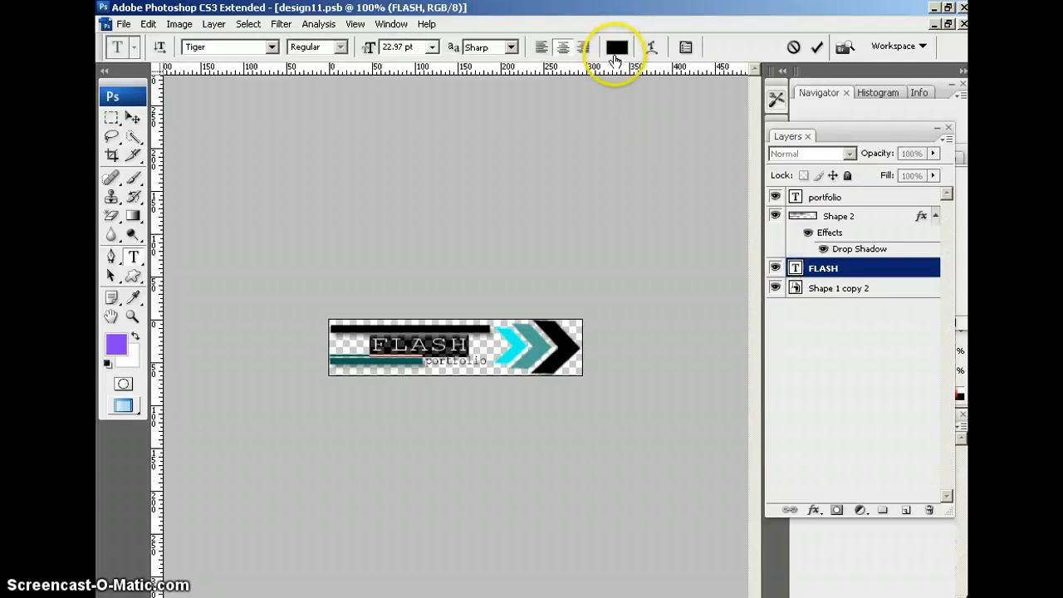
{"action": "left_click_drag", "start_coordinate": [607, 410], "coordinate": [665, 374]}
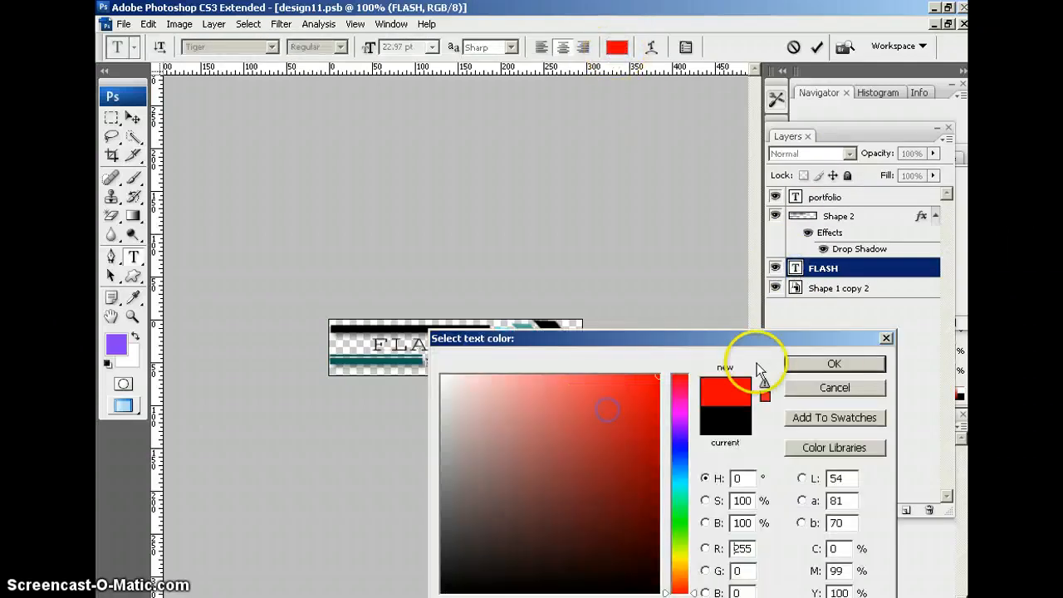
{"action": "left_click", "coordinate": [830, 364]}
{"action": "left_click", "coordinate": [125, 23]}
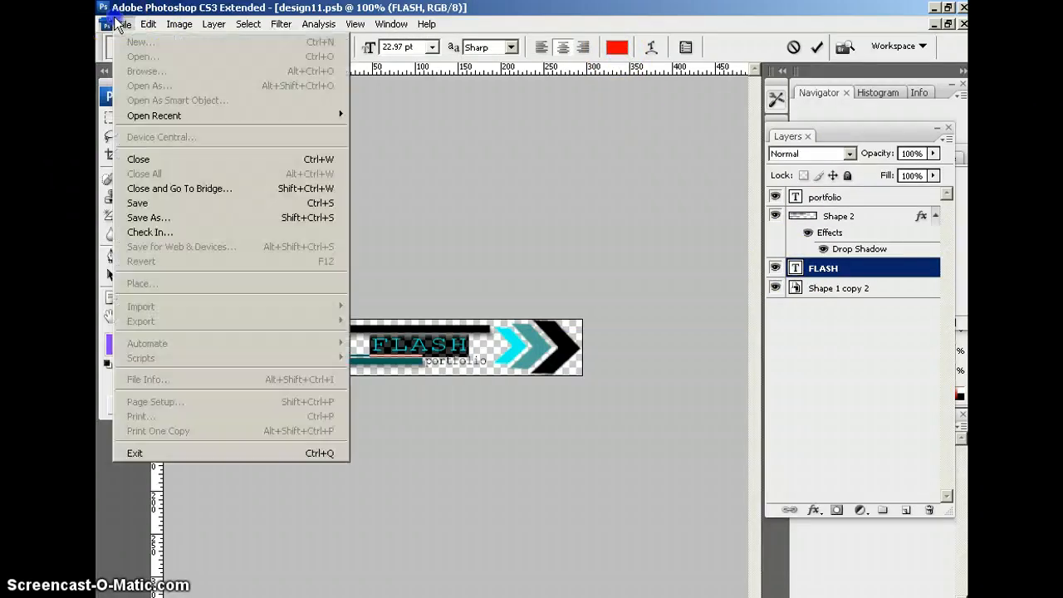
{"action": "left_click", "coordinate": [144, 202]}
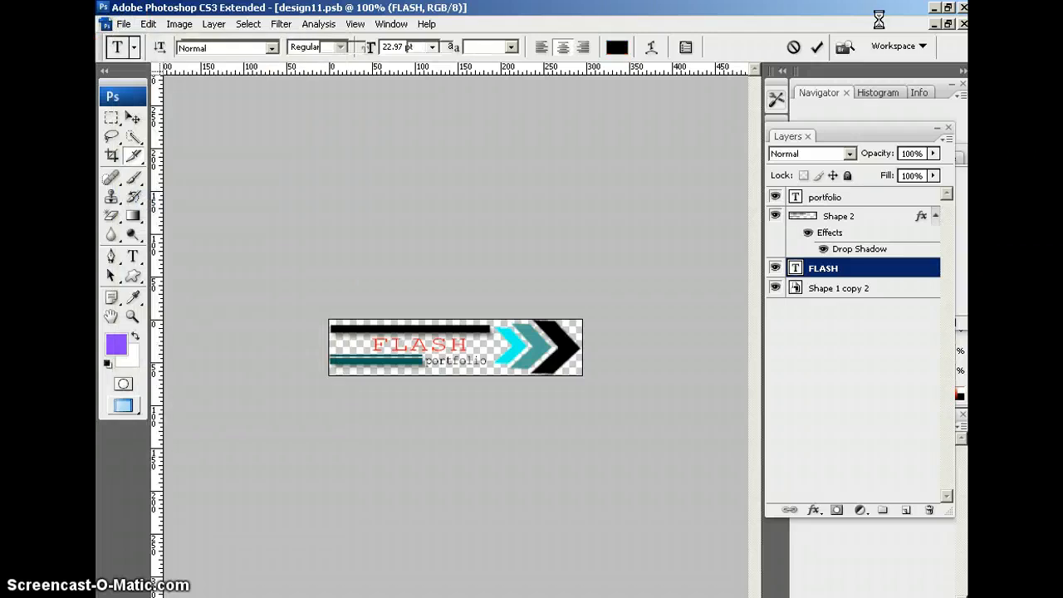
{"action": "left_click", "coordinate": [963, 24]}
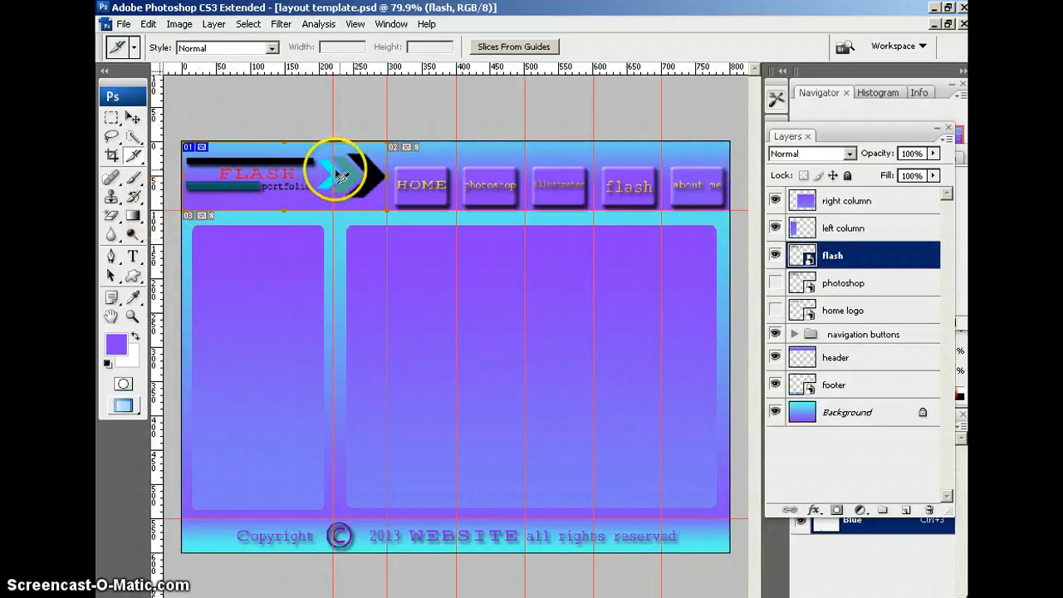
Rename the logo slice as logo flash in its slice options
{"action": "double_click", "coordinate": [287, 186]}
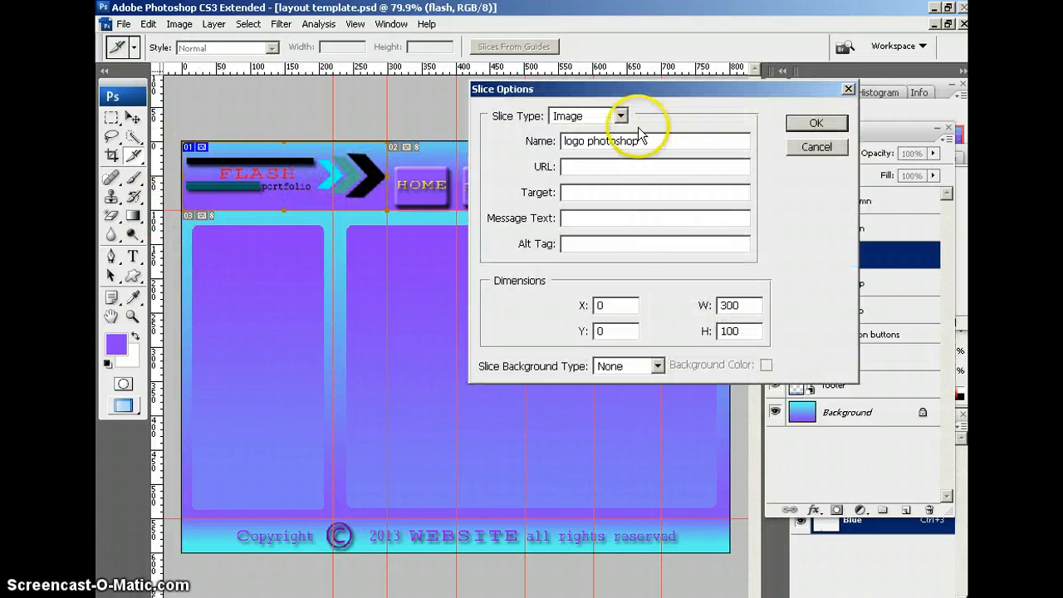
{"action": "left_click_drag", "start_coordinate": [646, 139], "coordinate": [588, 140]}
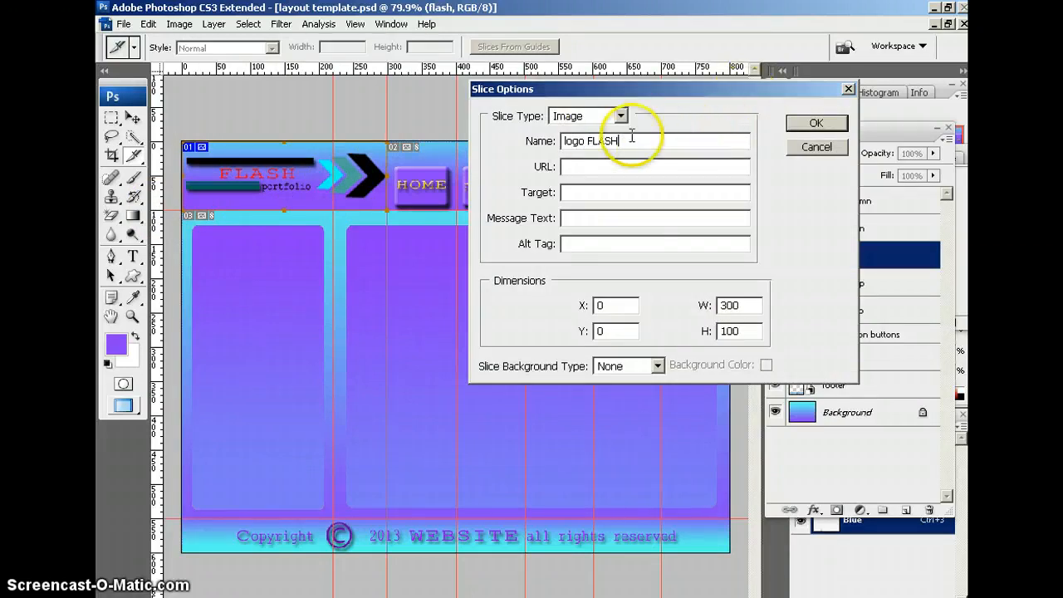
{"action": "left_click_drag", "start_coordinate": [620, 141], "coordinate": [586, 141]}
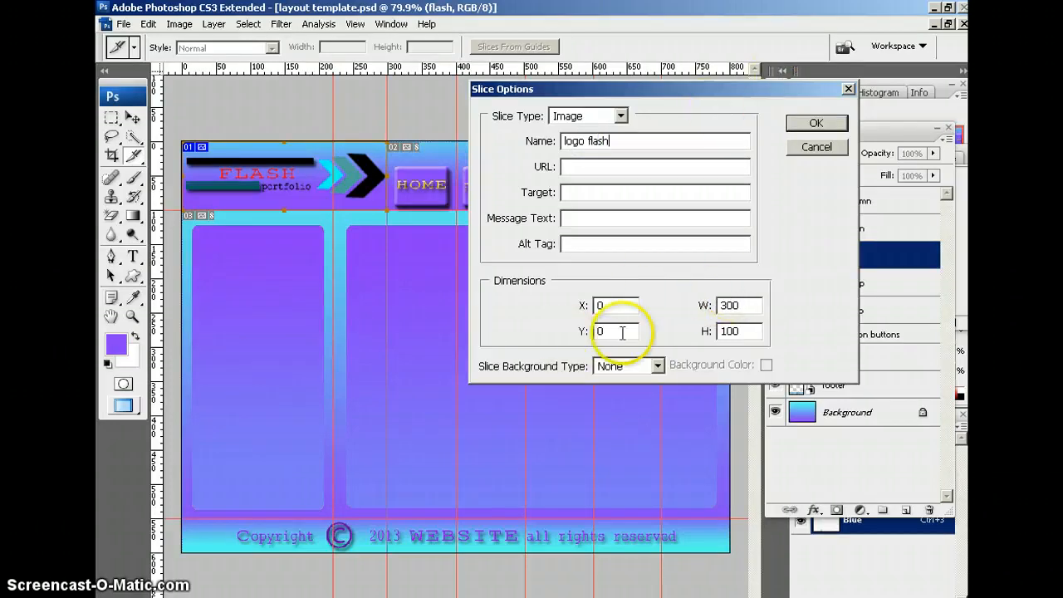
{"action": "left_click", "coordinate": [818, 123]}
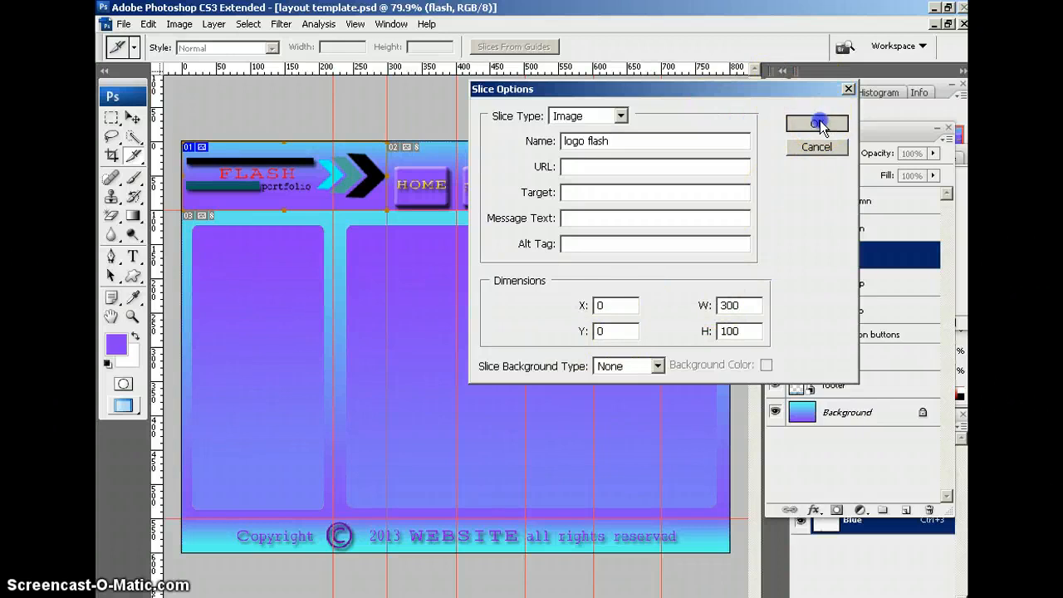
Export all slices for the web as JPEG High images into the site folder, and save the layout template
{"action": "left_click", "coordinate": [123, 24]}
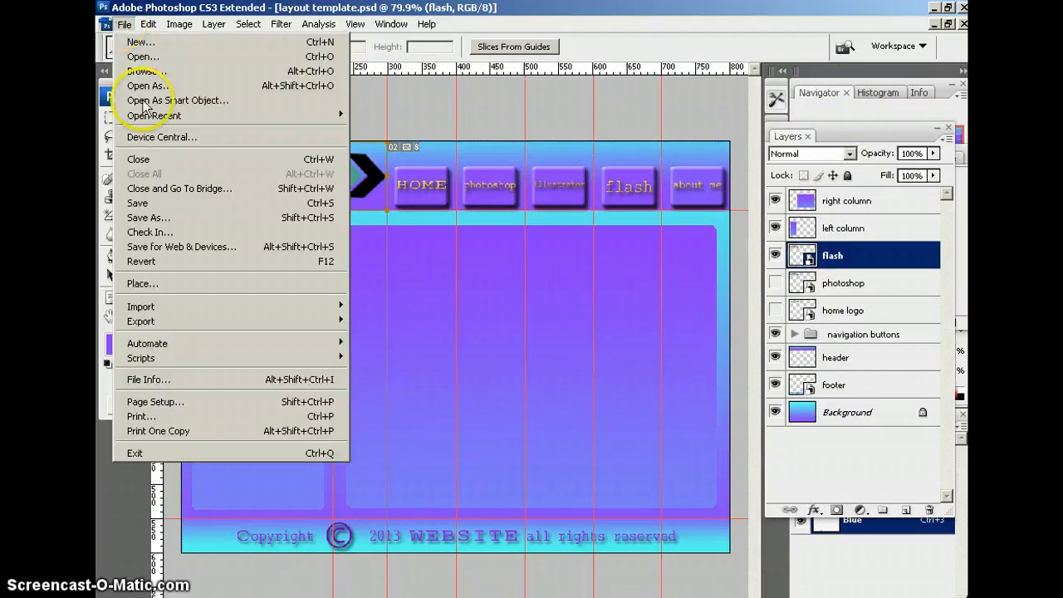
{"action": "left_click", "coordinate": [194, 246]}
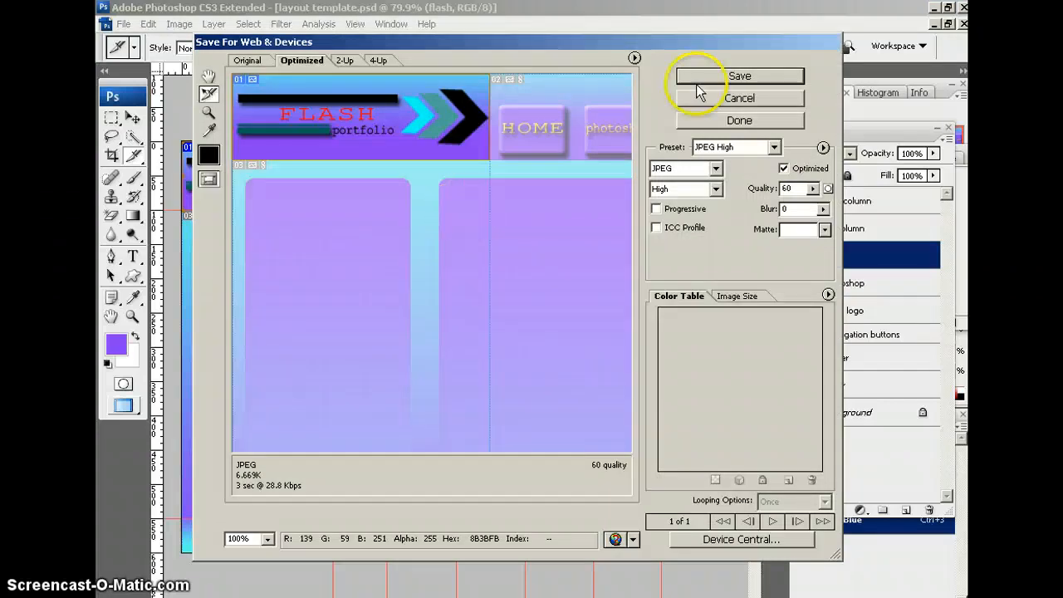
{"action": "left_click", "coordinate": [736, 76]}
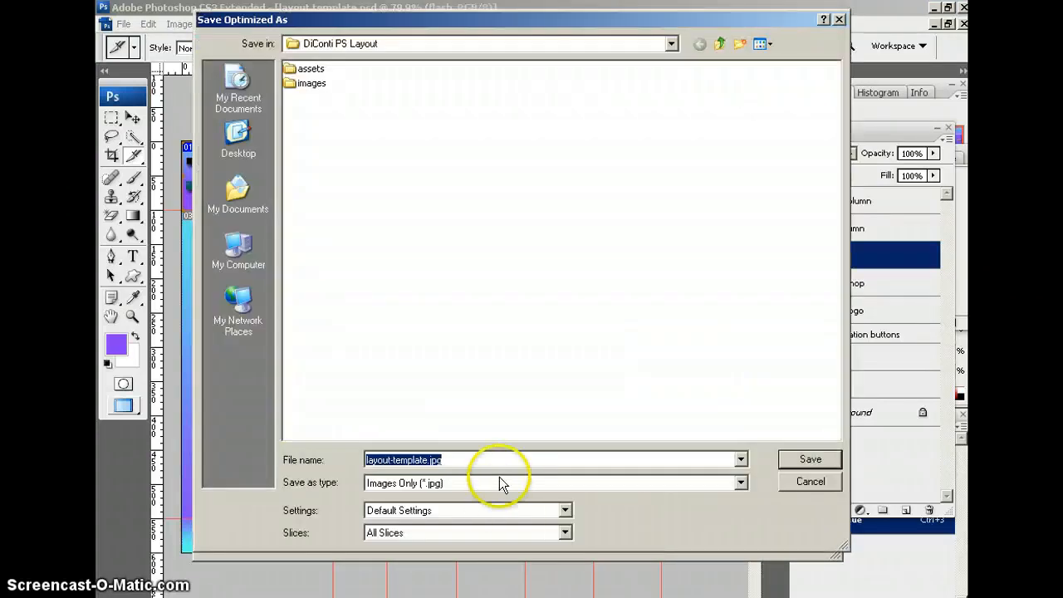
{"action": "left_click", "coordinate": [814, 462]}
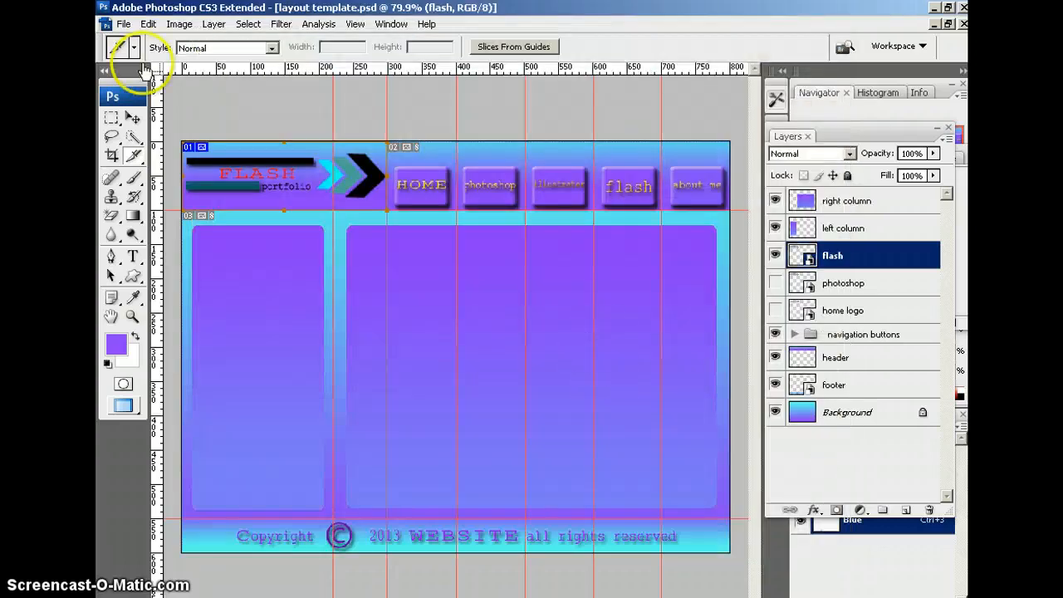
{"action": "left_click", "coordinate": [123, 23]}
{"action": "left_click", "coordinate": [141, 203]}
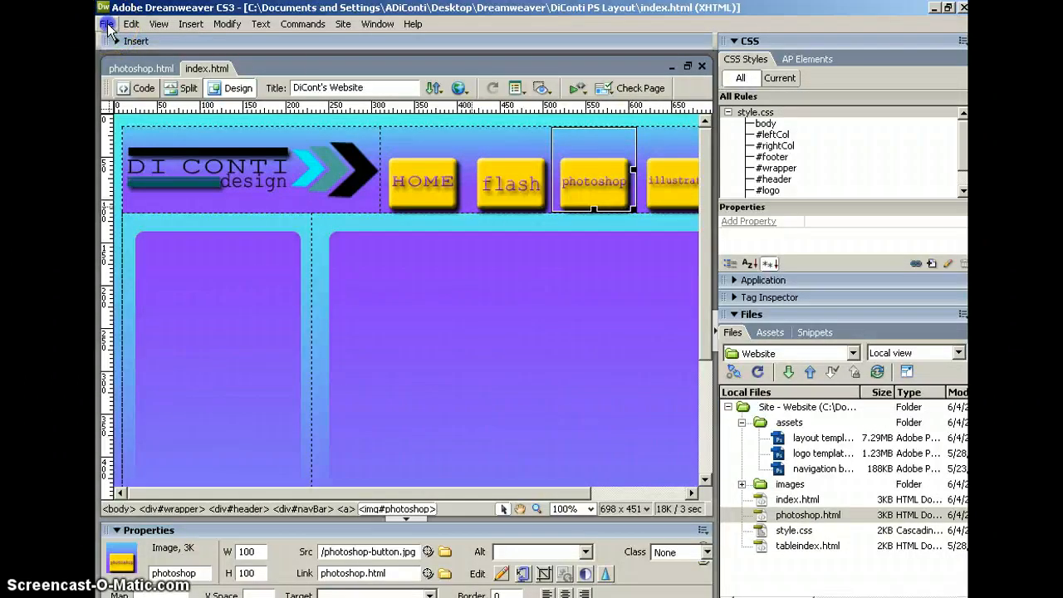
Switch to Dreamweaver and save a copy of the index page as flash in the site folder
{"action": "left_click", "coordinate": [108, 25]}
{"action": "left_click", "coordinate": [142, 164]}
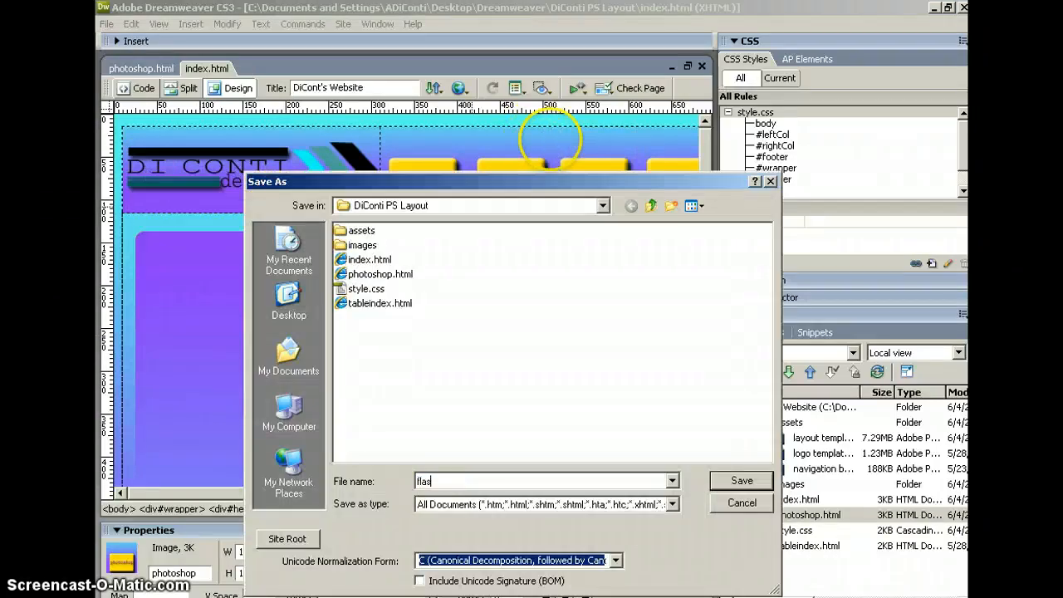
{"action": "type", "text": "flash"}
{"action": "left_click", "coordinate": [742, 480]}
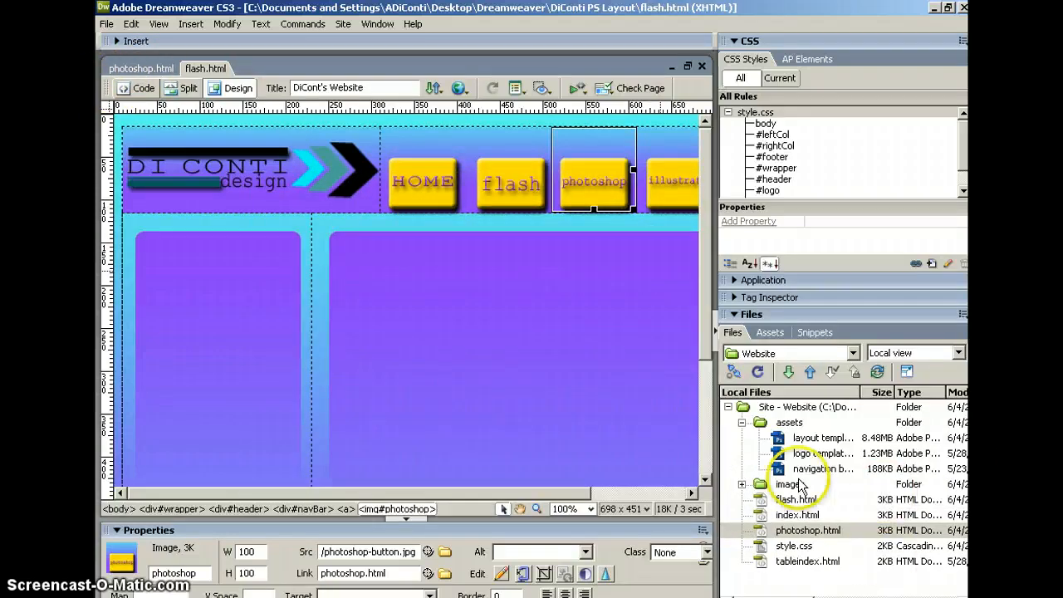
Change the logo div's ID to logoflash in the flash page's code and refresh the code changes
{"action": "left_click", "coordinate": [132, 89]}
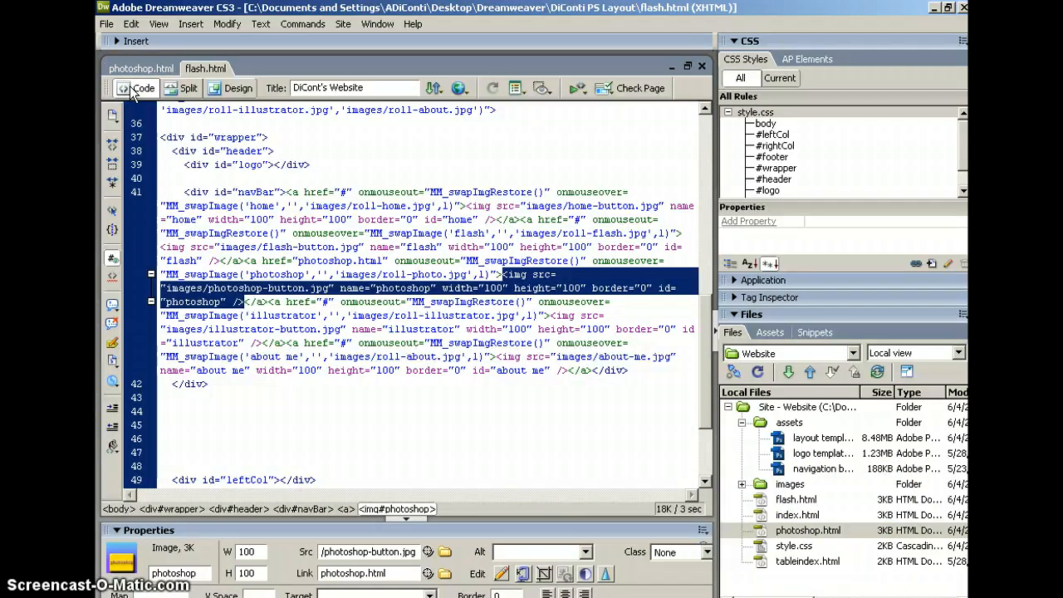
{"action": "left_click", "coordinate": [264, 165]}
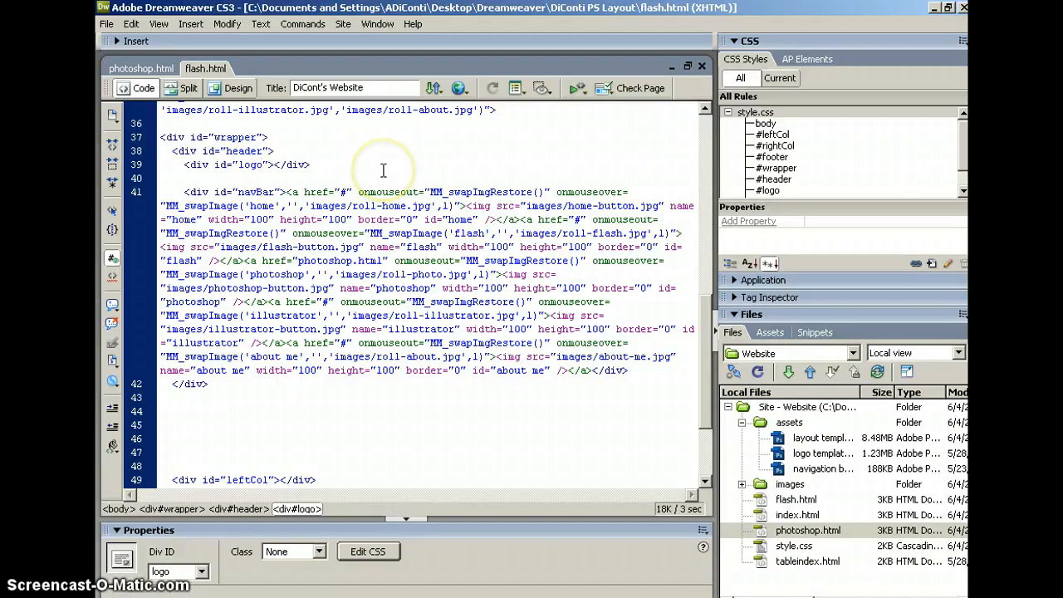
{"action": "type", "text": "flash"}
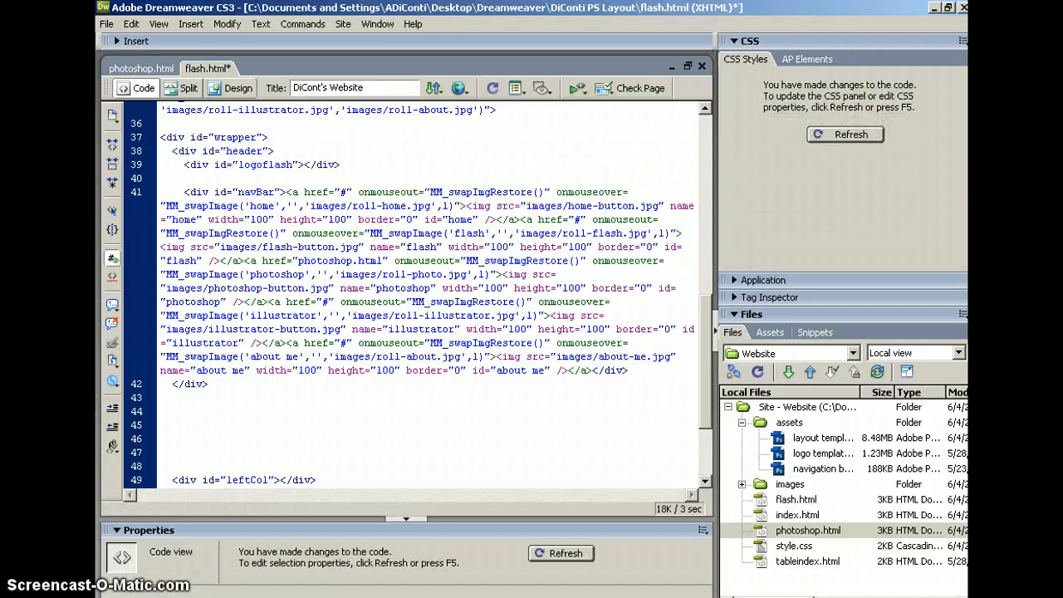
{"action": "key", "text": "F5"}
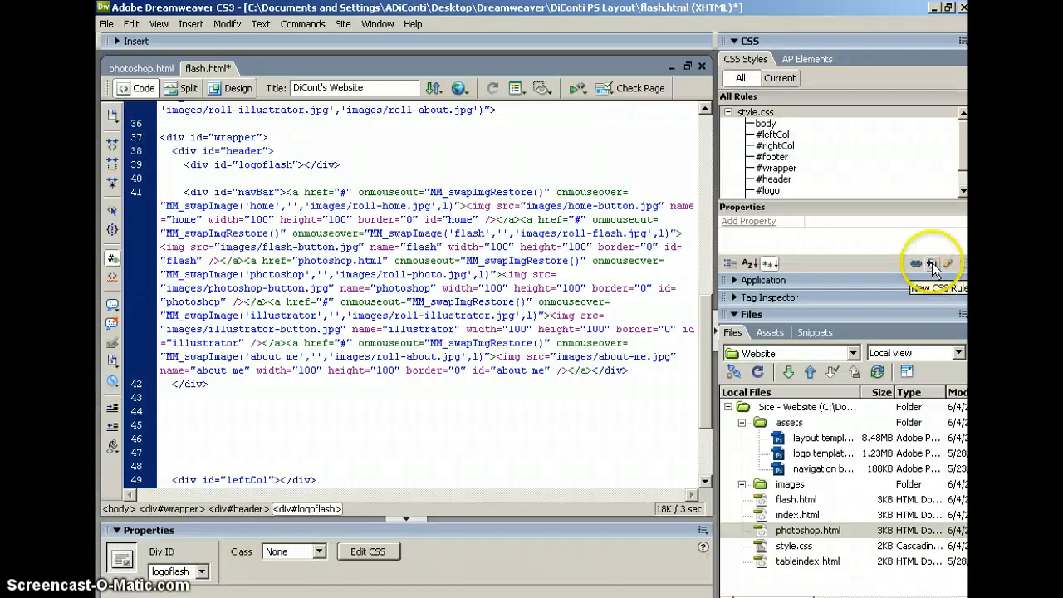
Create a new advanced CSS rule with the selector #logoflash, defined in style.css
{"action": "left_click", "coordinate": [931, 263]}
{"action": "left_click", "coordinate": [520, 327]}
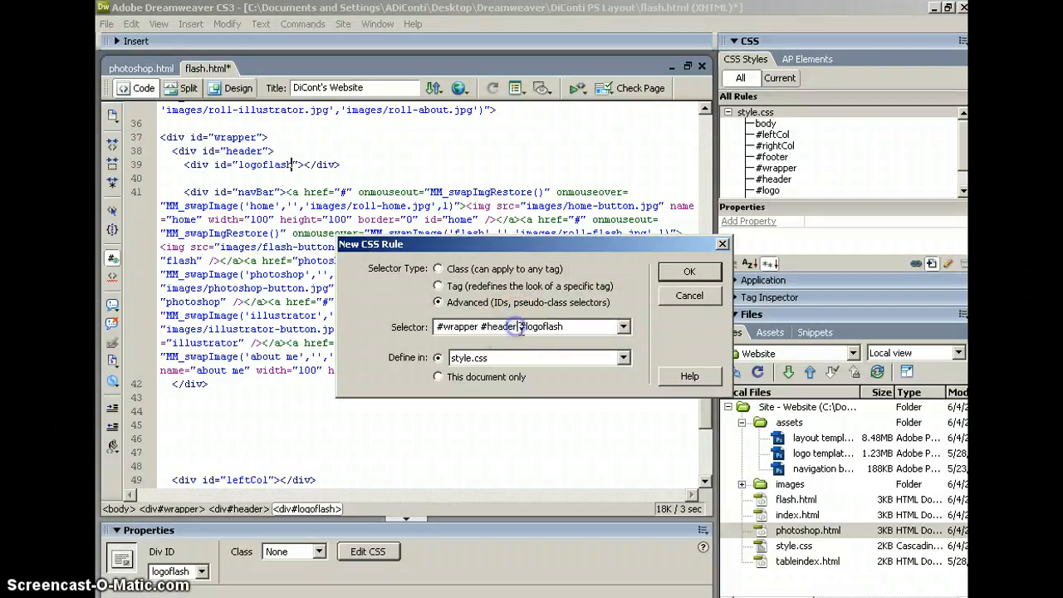
{"action": "left_click_drag", "start_coordinate": [520, 329], "coordinate": [422, 324]}
{"action": "key", "text": "BackSpace"}
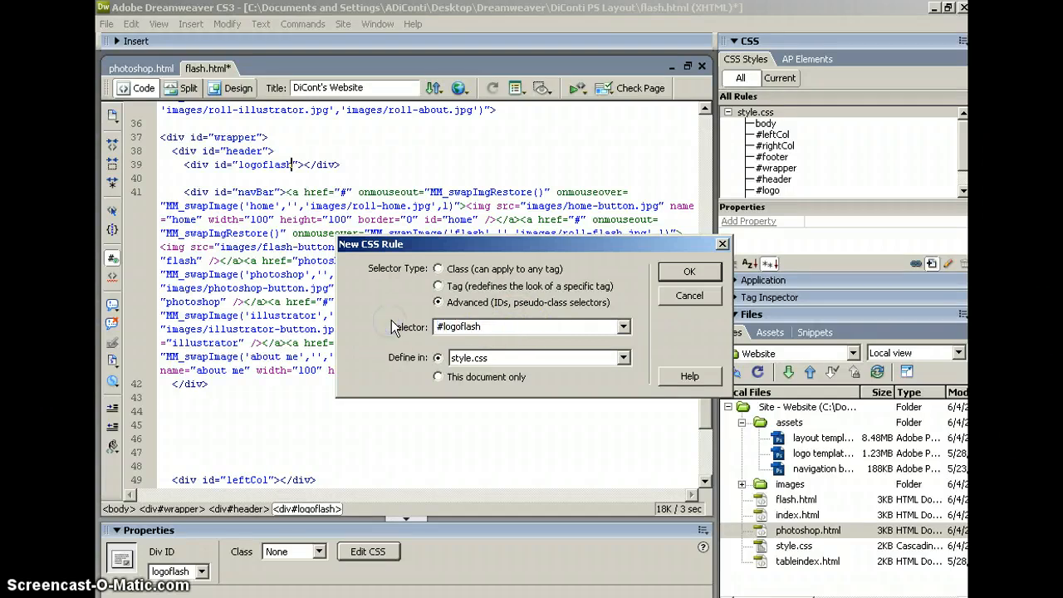
{"action": "left_click", "coordinate": [689, 272]}
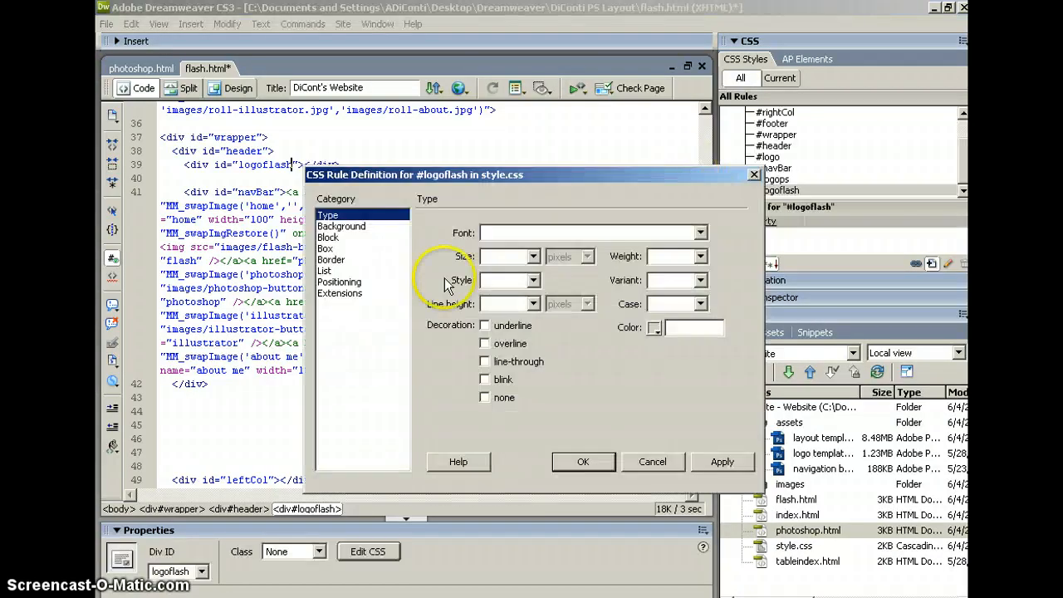
Give the #logoflash rule the background image logo-flash.jpg with no-repeat, and apply it
{"action": "left_click", "coordinate": [336, 226]}
{"action": "left_click", "coordinate": [693, 258]}
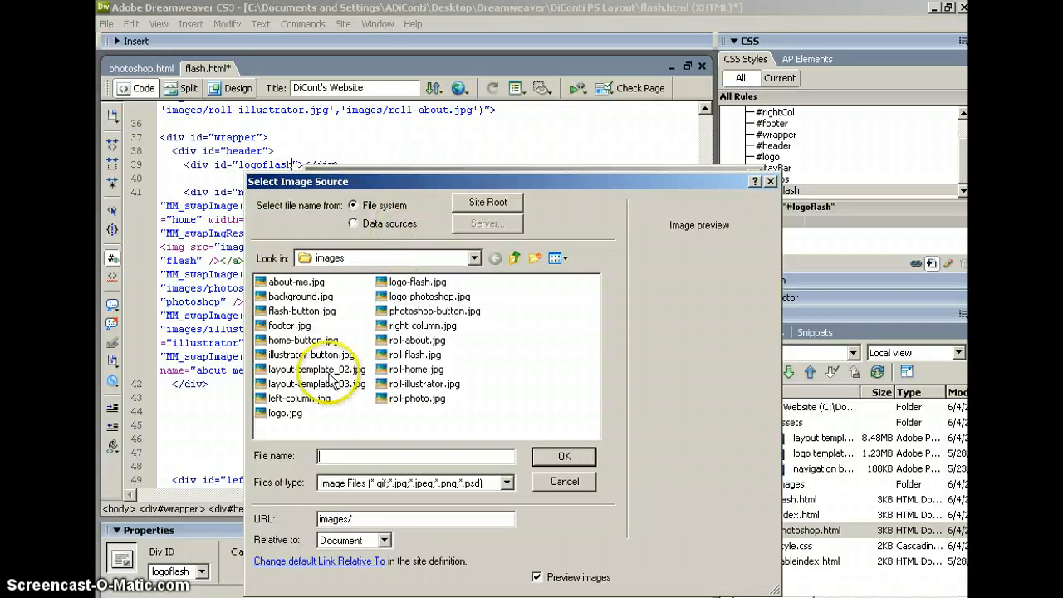
{"action": "left_click", "coordinate": [284, 413]}
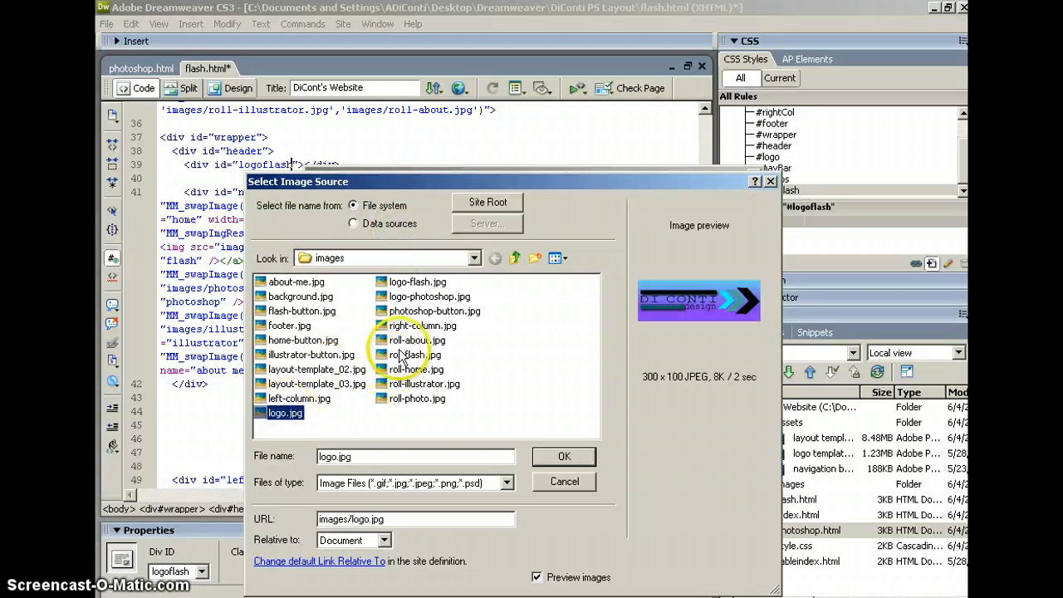
{"action": "left_click", "coordinate": [413, 298]}
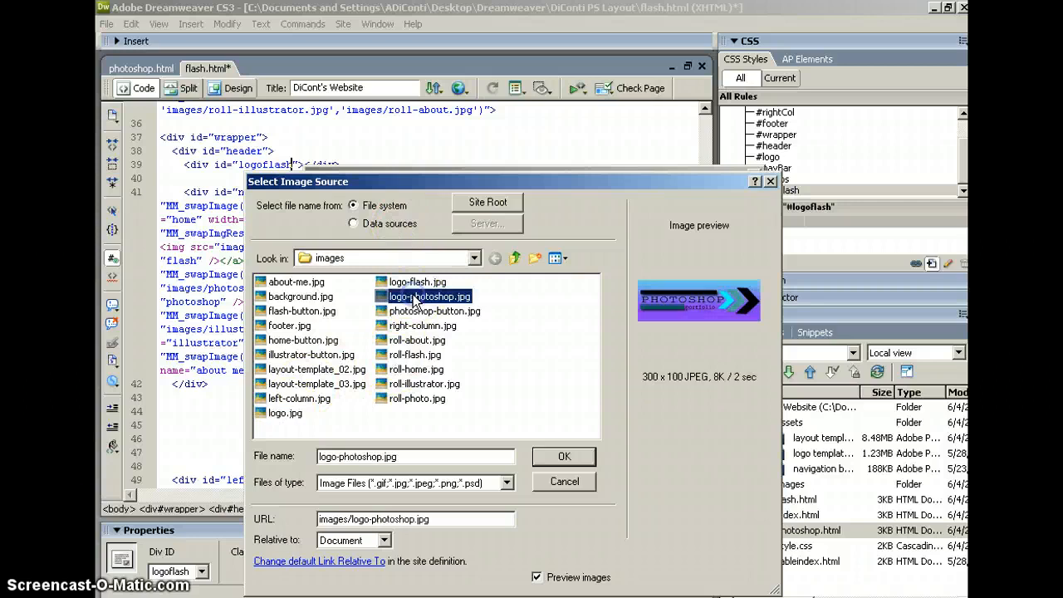
{"action": "left_click", "coordinate": [423, 297]}
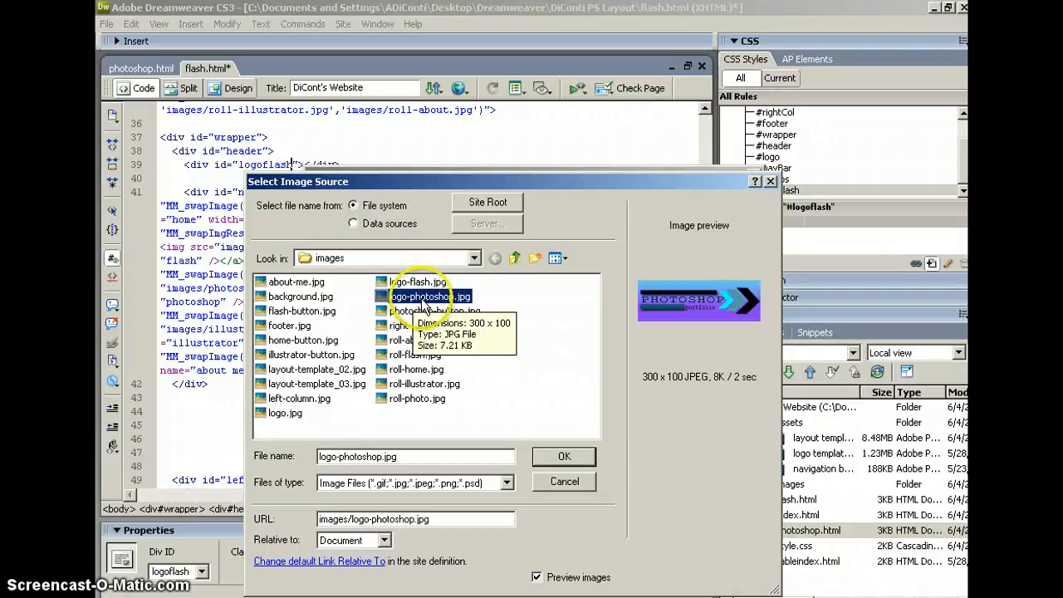
{"action": "left_click", "coordinate": [411, 282]}
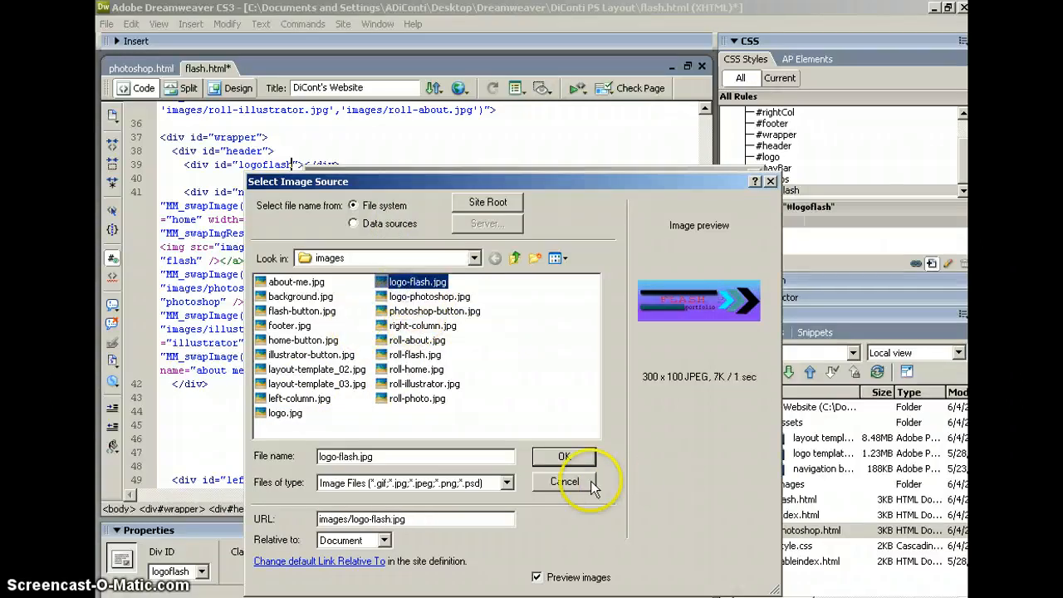
{"action": "left_click", "coordinate": [572, 456]}
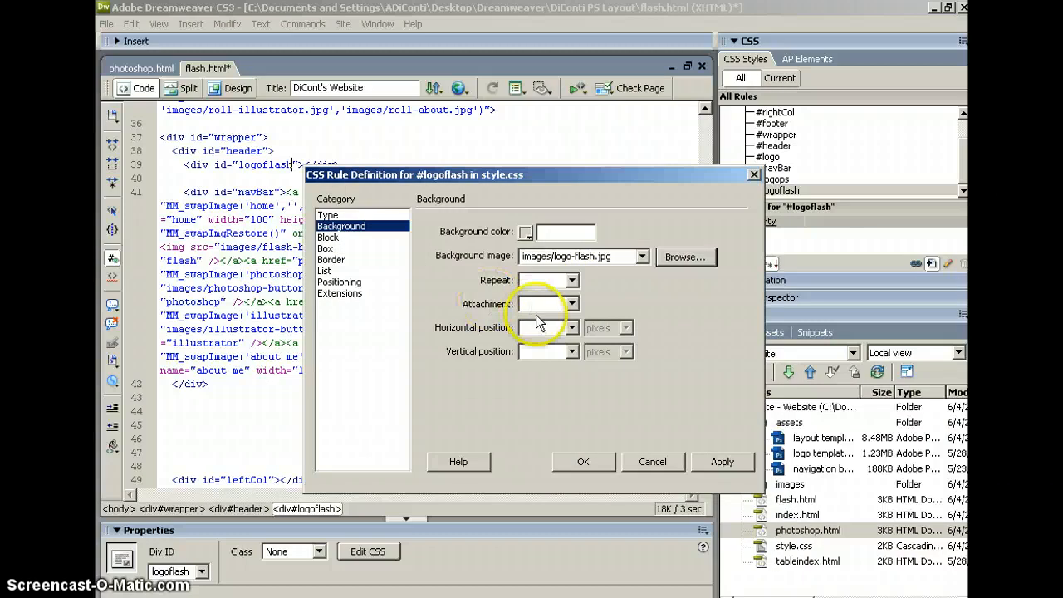
{"action": "left_click", "coordinate": [572, 280]}
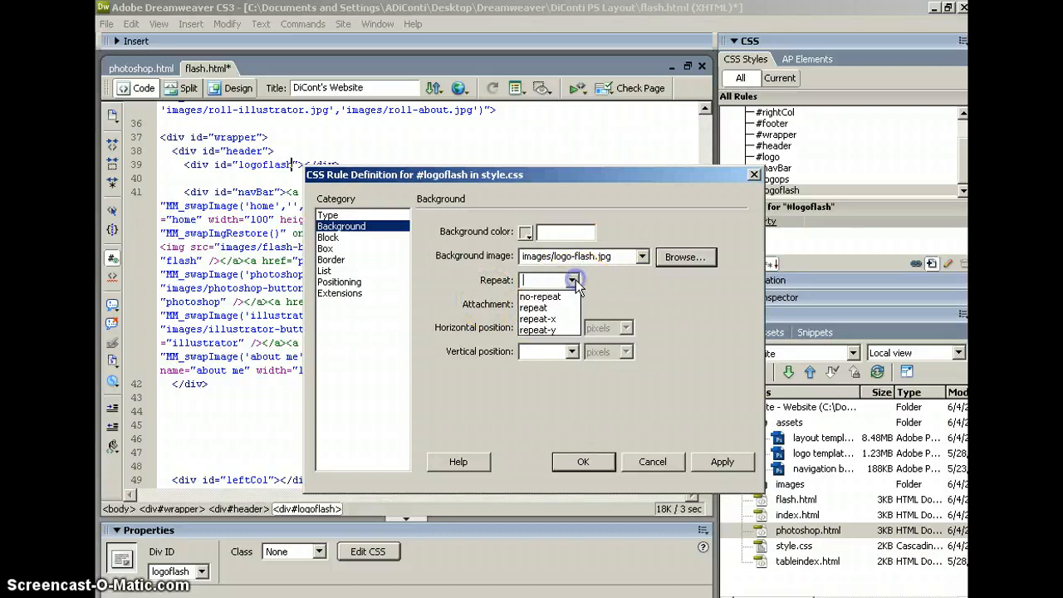
{"action": "left_click", "coordinate": [540, 297]}
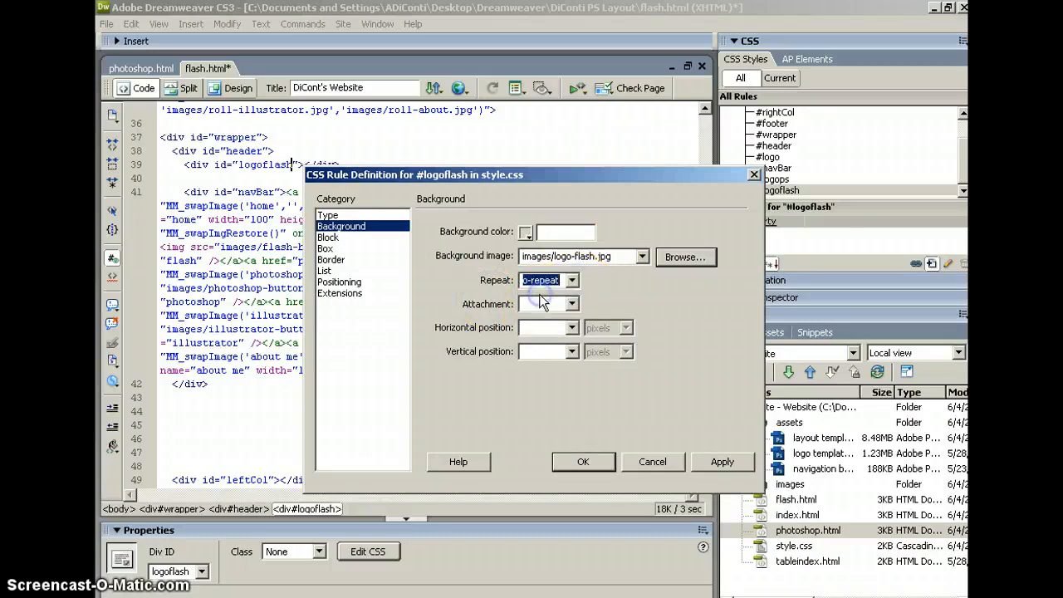
{"action": "left_click", "coordinate": [738, 468]}
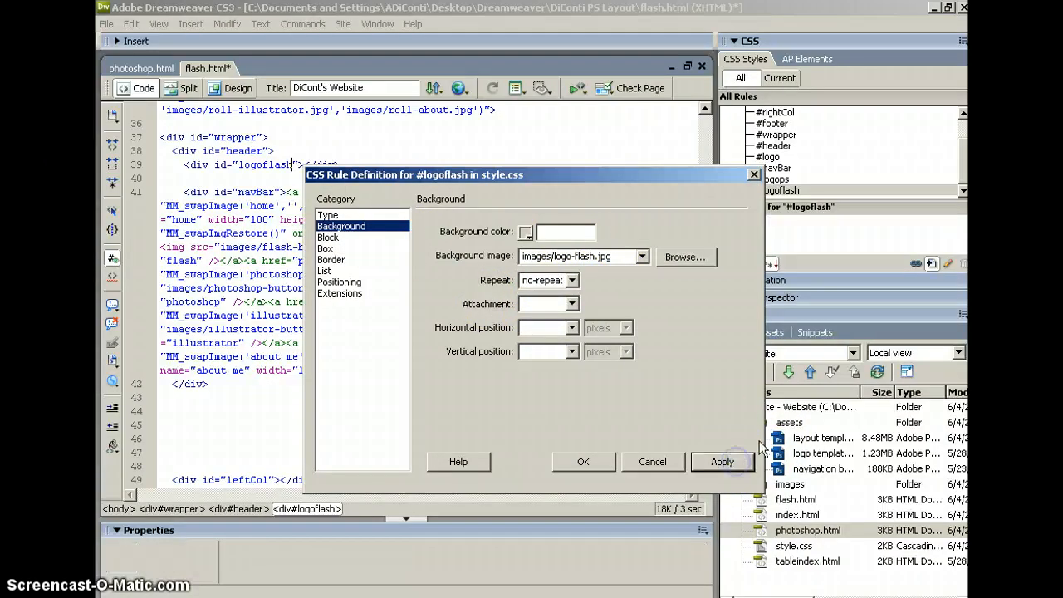
Set the #logoflash box to 300 pixels wide, 100 pixels high and floated left, confirm the rule and save all files
{"action": "left_click", "coordinate": [332, 249]}
{"action": "left_click", "coordinate": [492, 233]}
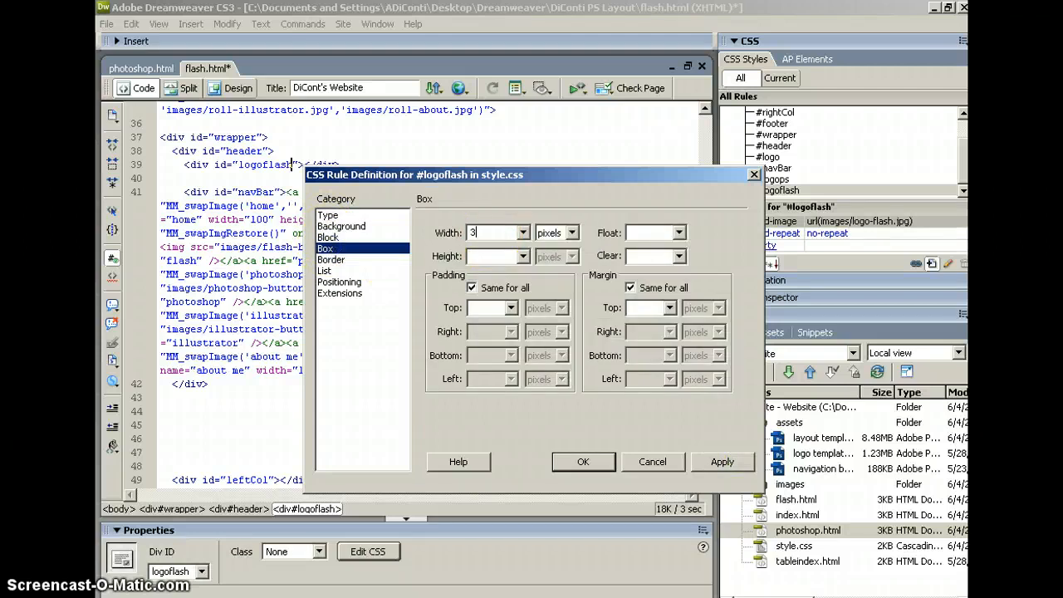
{"action": "type", "text": "100"}
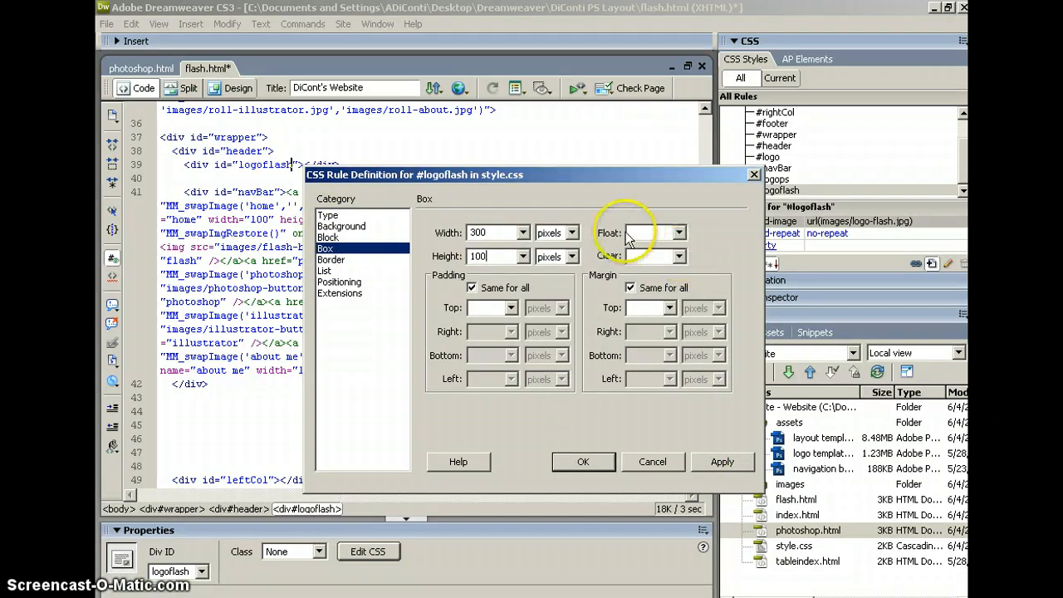
{"action": "left_click", "coordinate": [680, 233]}
{"action": "left_click", "coordinate": [633, 248]}
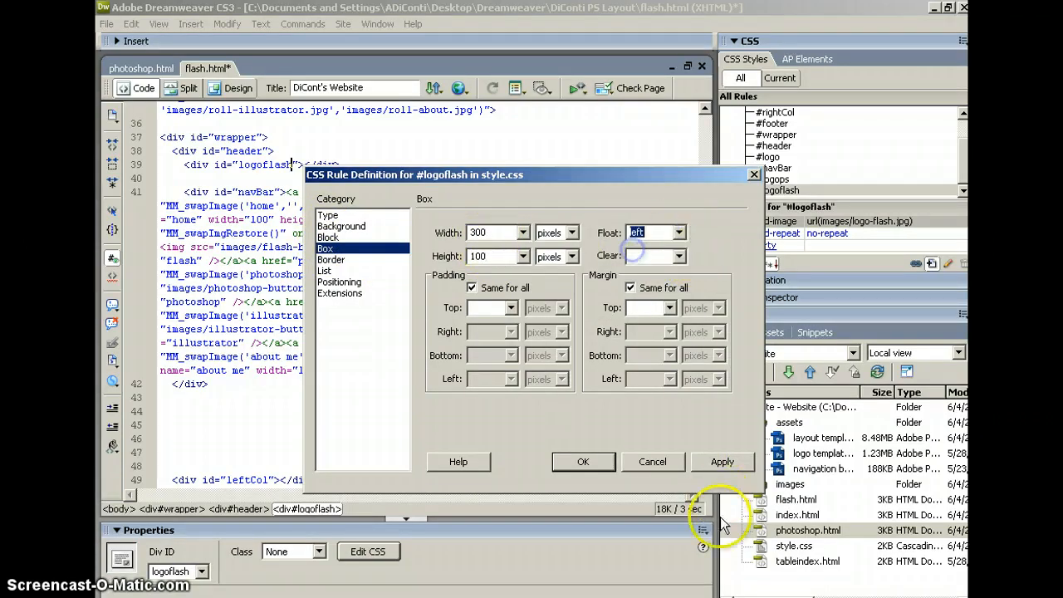
{"action": "left_click", "coordinate": [722, 461]}
{"action": "left_click", "coordinate": [600, 461]}
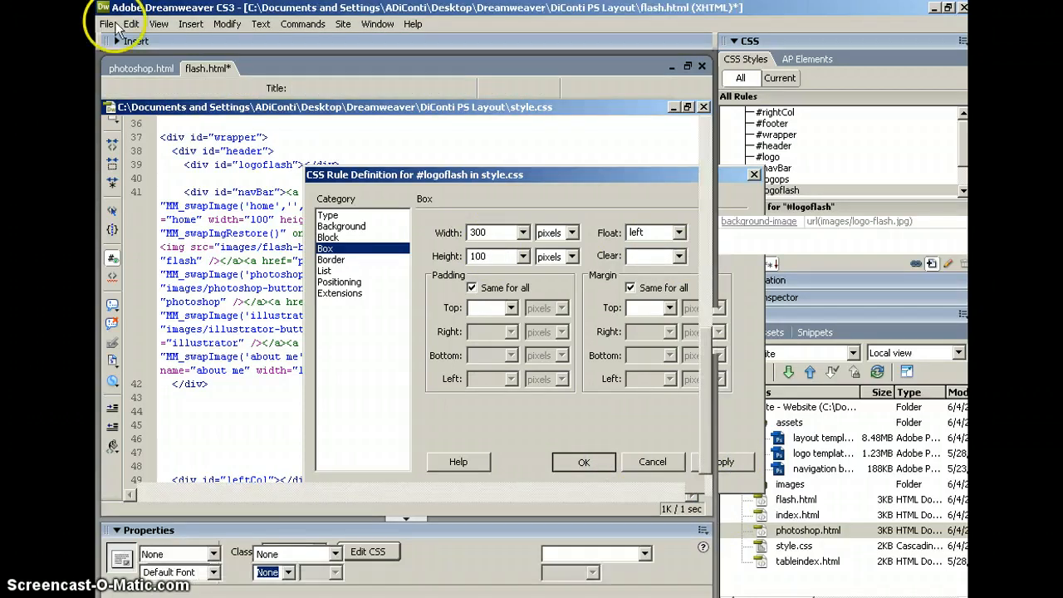
{"action": "left_click", "coordinate": [584, 462]}
{"action": "left_click", "coordinate": [106, 23]}
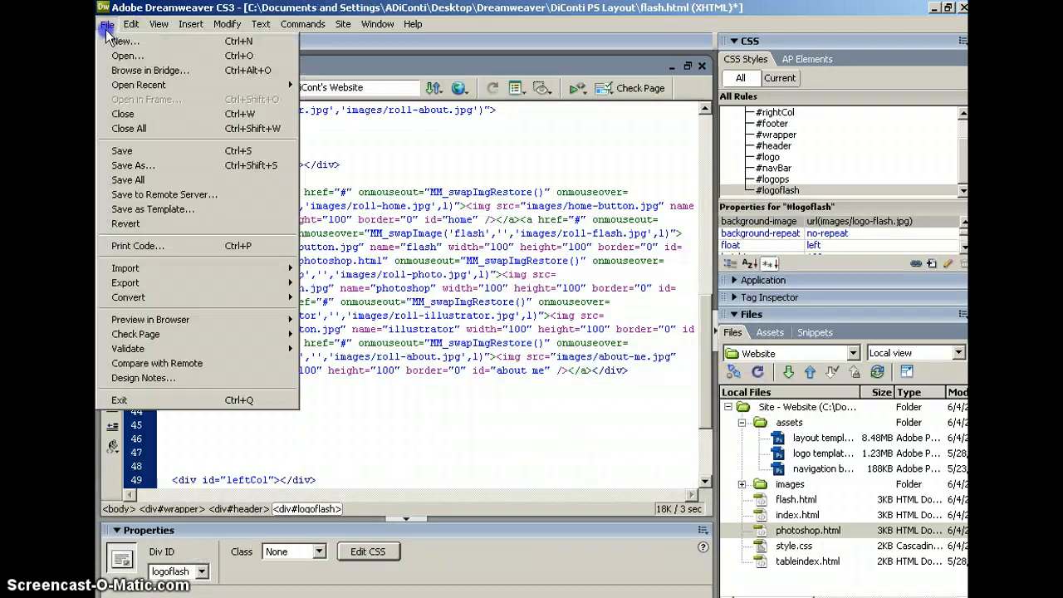
{"action": "left_click", "coordinate": [127, 180]}
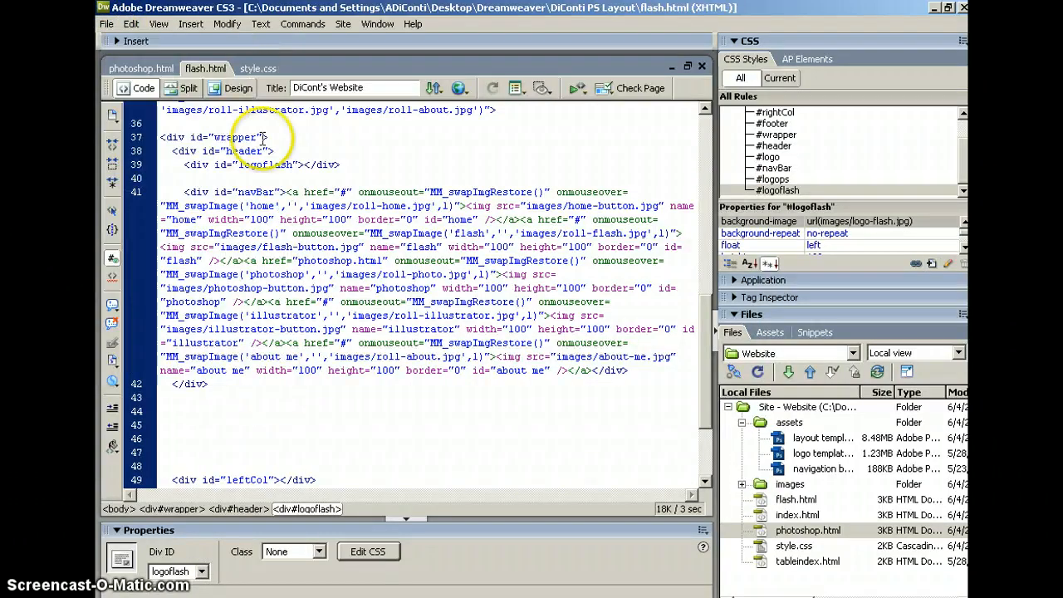
Return to Design view and link the HOME button on the flash page to index.html
{"action": "left_click", "coordinate": [239, 88]}
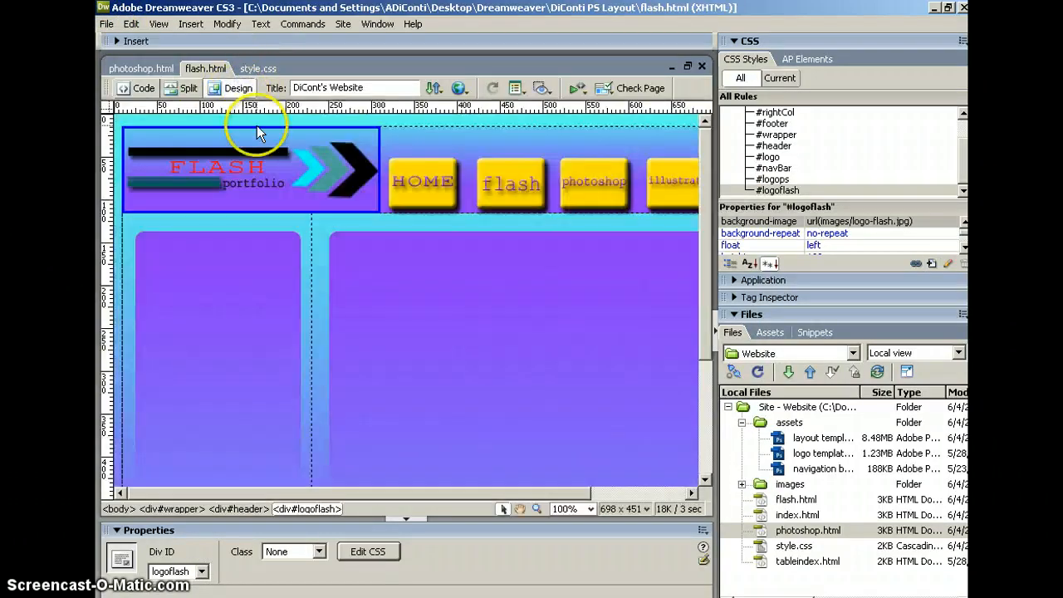
{"action": "left_click", "coordinate": [433, 180]}
{"action": "left_click_drag", "start_coordinate": [427, 573], "coordinate": [806, 520]}
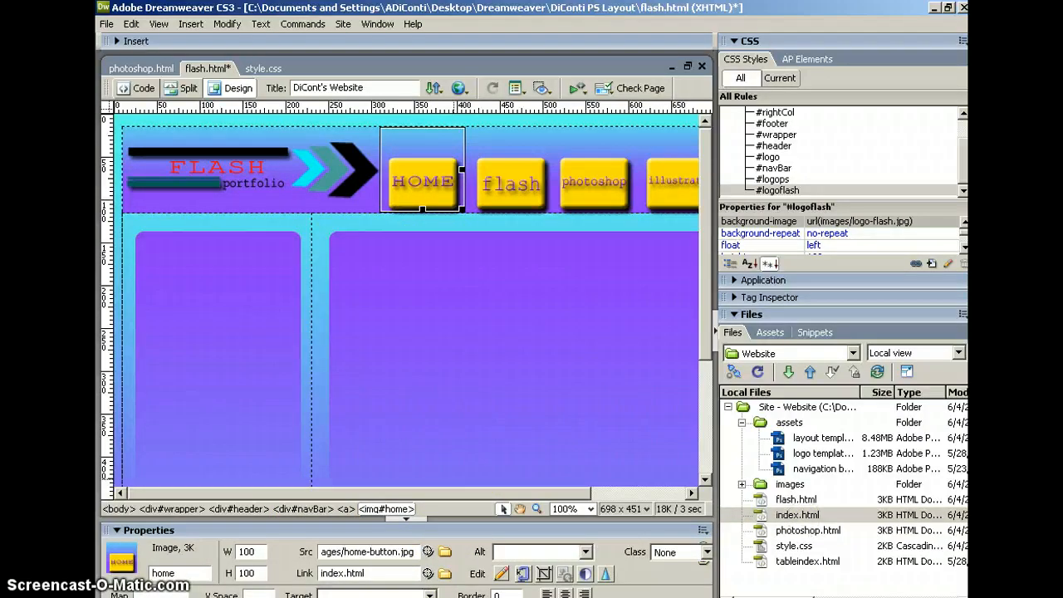
Save all files, link the flash button on the photoshop.html page to flash.html, and save everything again
{"action": "left_click", "coordinate": [107, 25]}
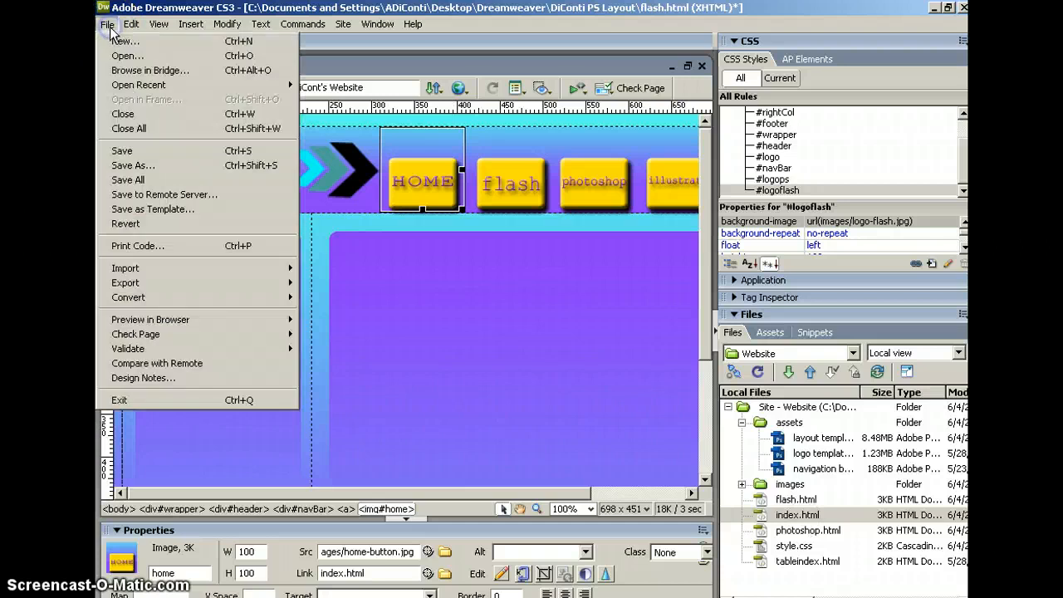
{"action": "left_click", "coordinate": [143, 179]}
{"action": "left_click", "coordinate": [140, 68]}
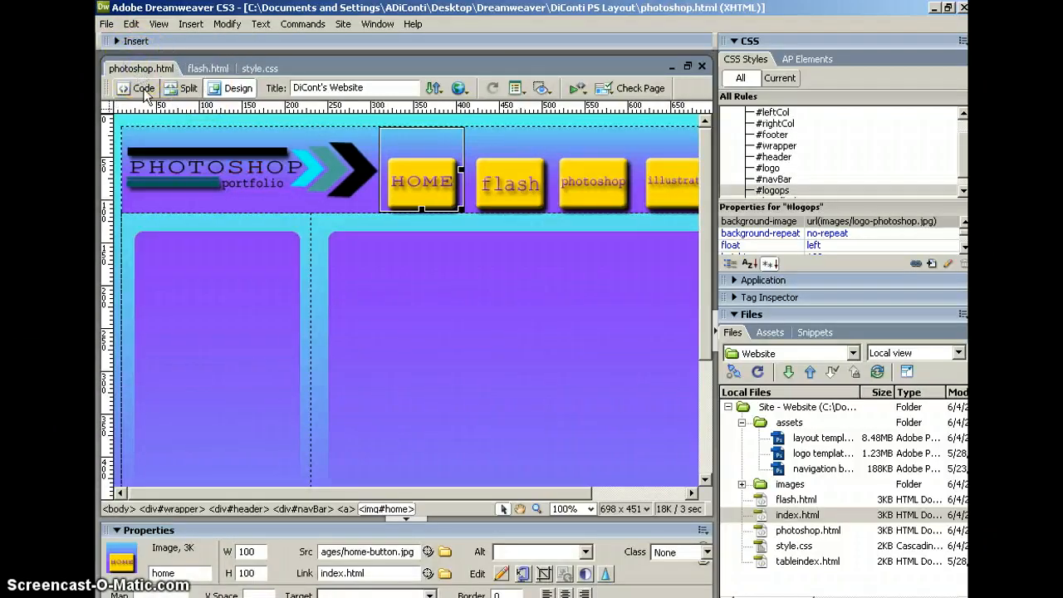
{"action": "left_click", "coordinate": [520, 189]}
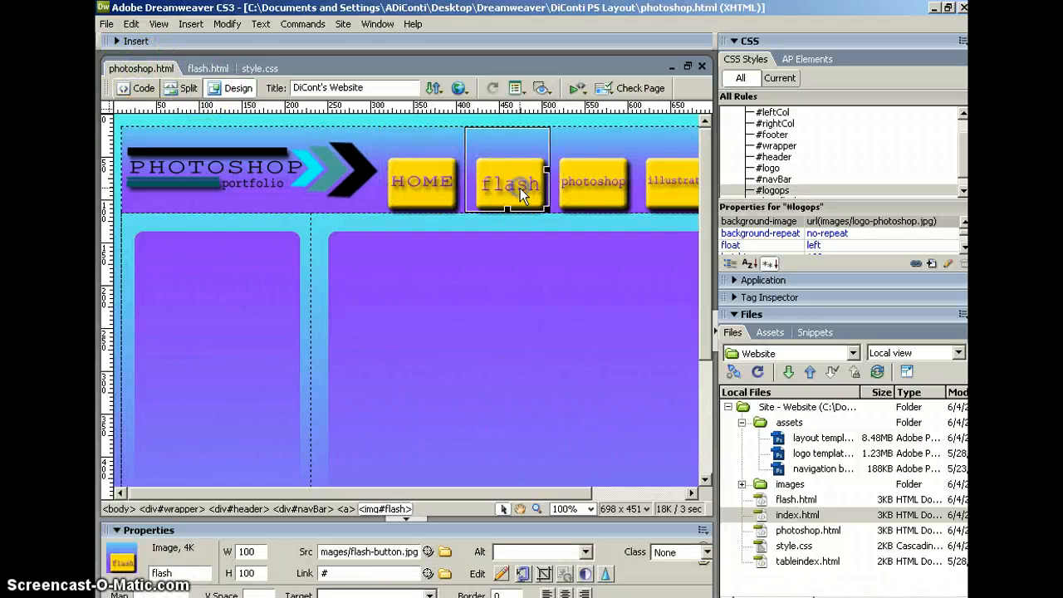
{"action": "left_click_drag", "start_coordinate": [427, 574], "coordinate": [800, 505]}
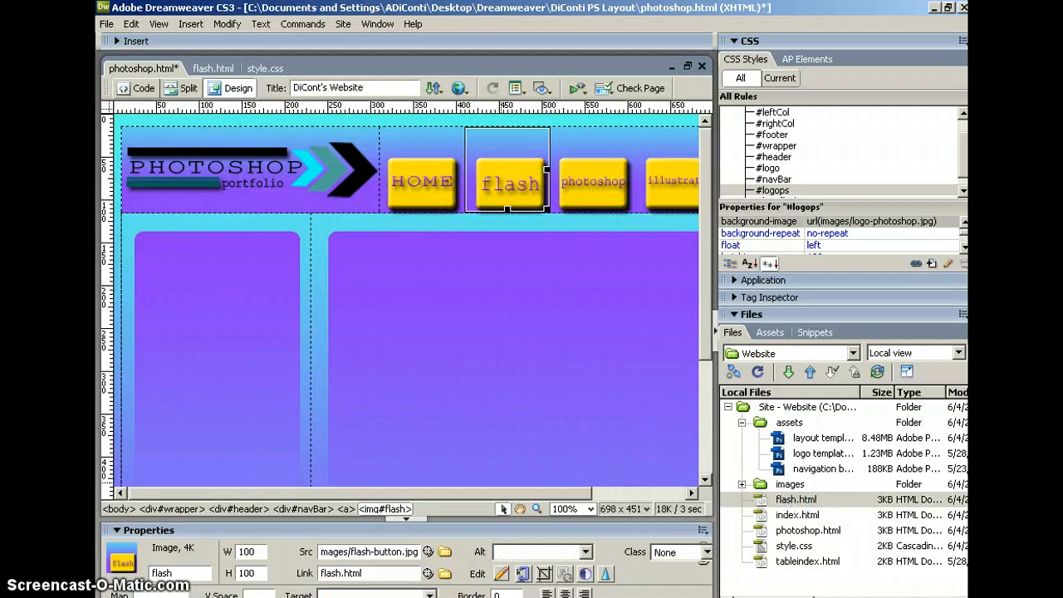
{"action": "left_click", "coordinate": [106, 23]}
{"action": "left_click", "coordinate": [143, 178]}
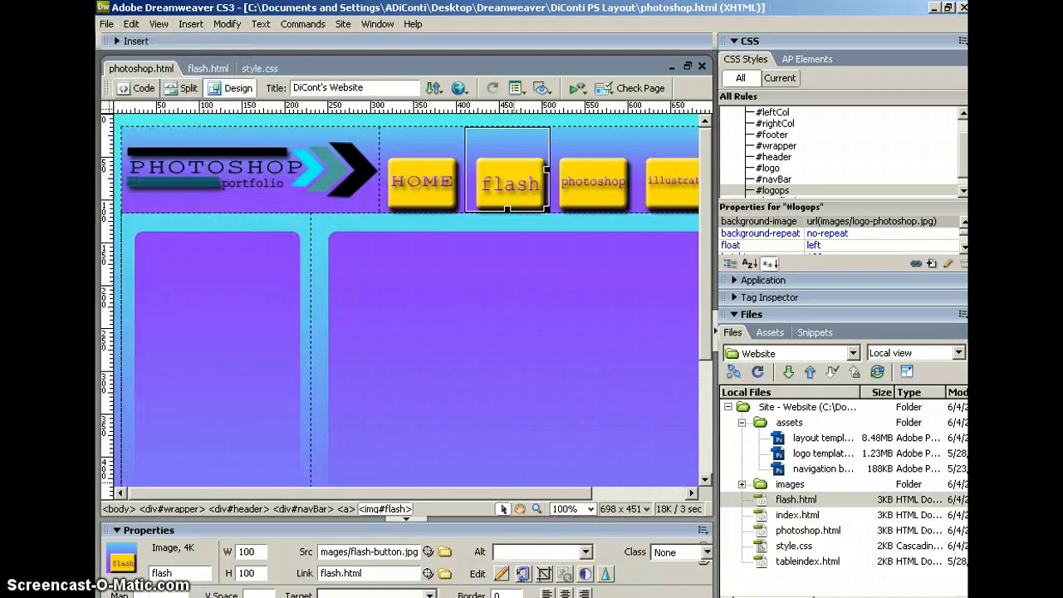
Preview the photoshop page in Firefox and test the HOME, flash and photoshop navigation buttons across the pages
{"action": "key", "text": "F12"}
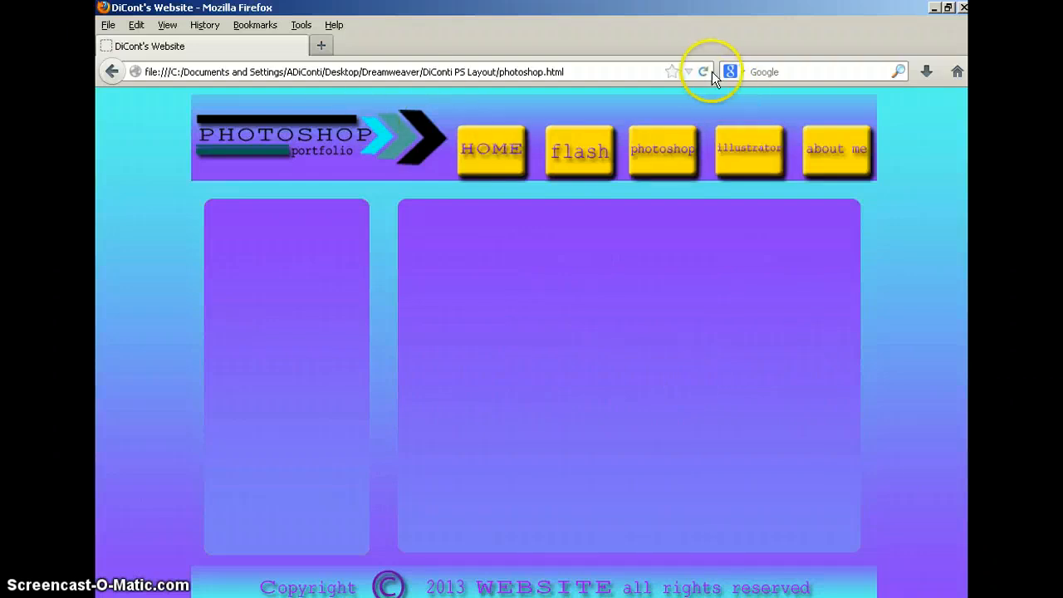
{"action": "left_click", "coordinate": [502, 148]}
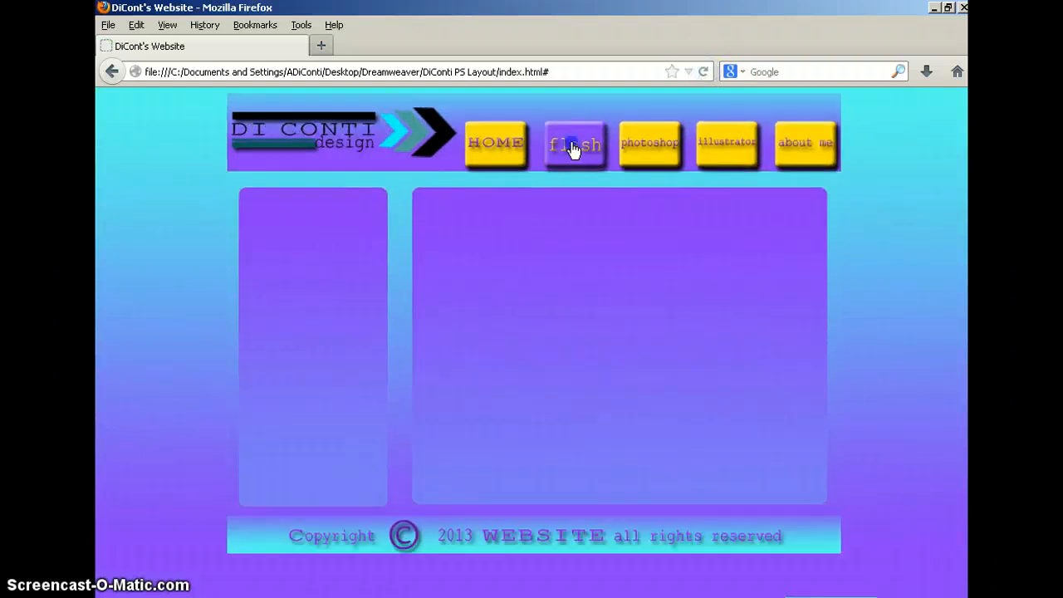
{"action": "left_click", "coordinate": [671, 161]}
{"action": "left_click", "coordinate": [505, 150]}
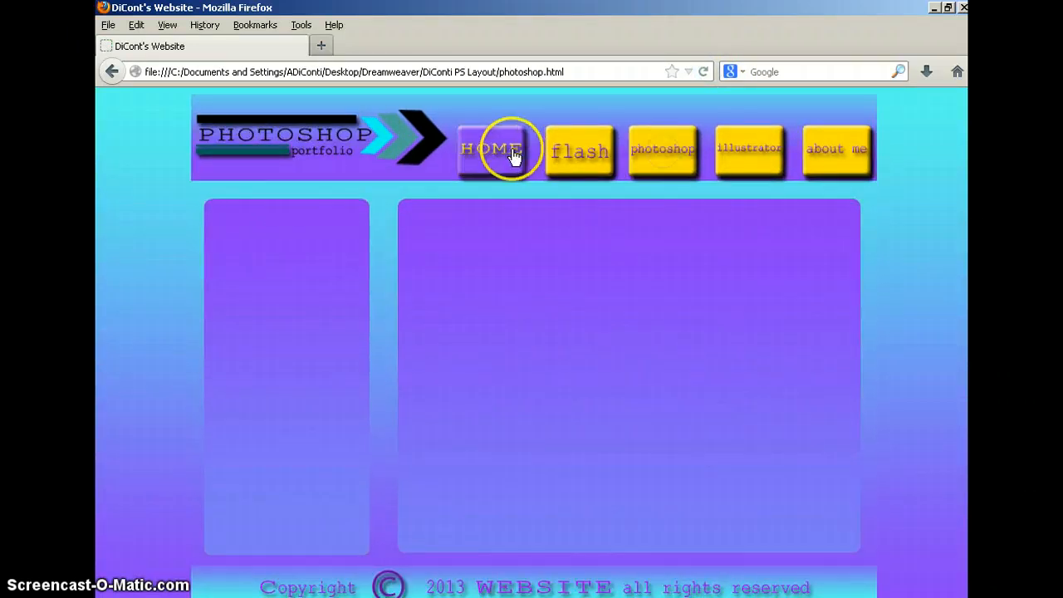
{"action": "left_click", "coordinate": [584, 158]}
{"action": "left_click", "coordinate": [661, 158]}
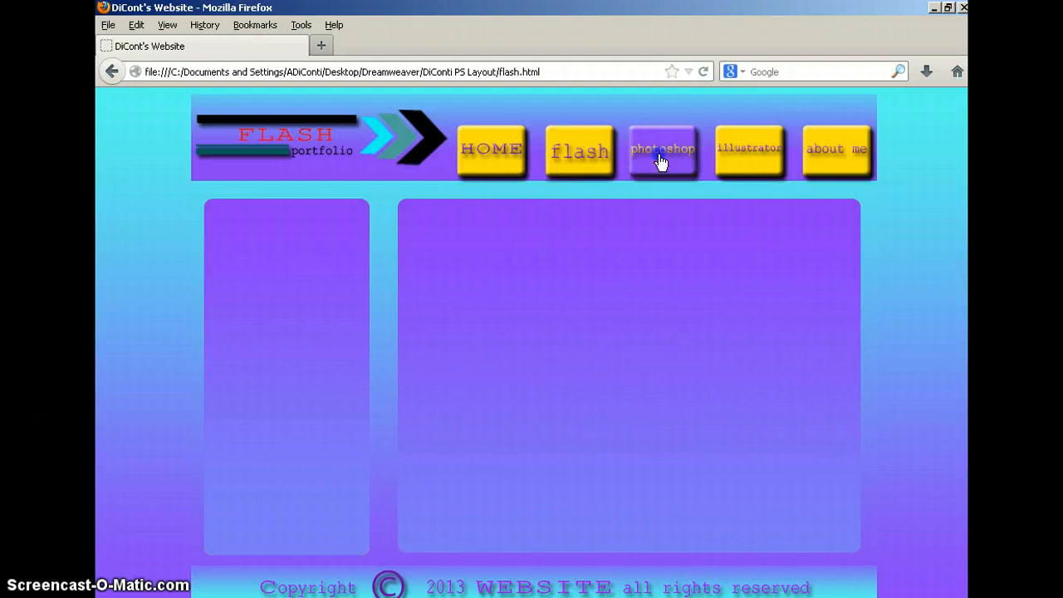
{"action": "left_click", "coordinate": [587, 161]}
{"action": "left_click", "coordinate": [663, 151]}
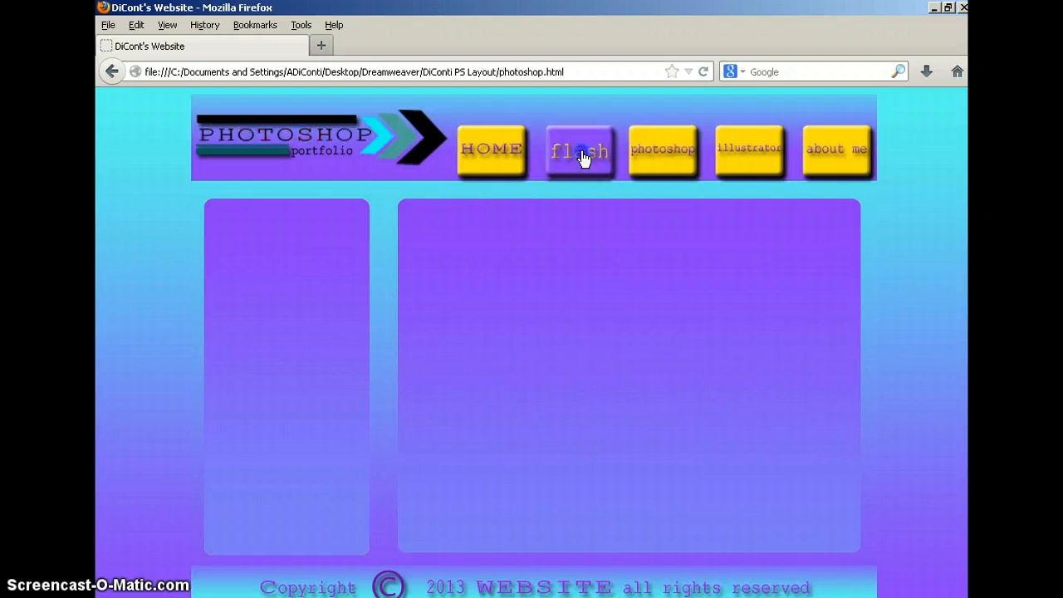